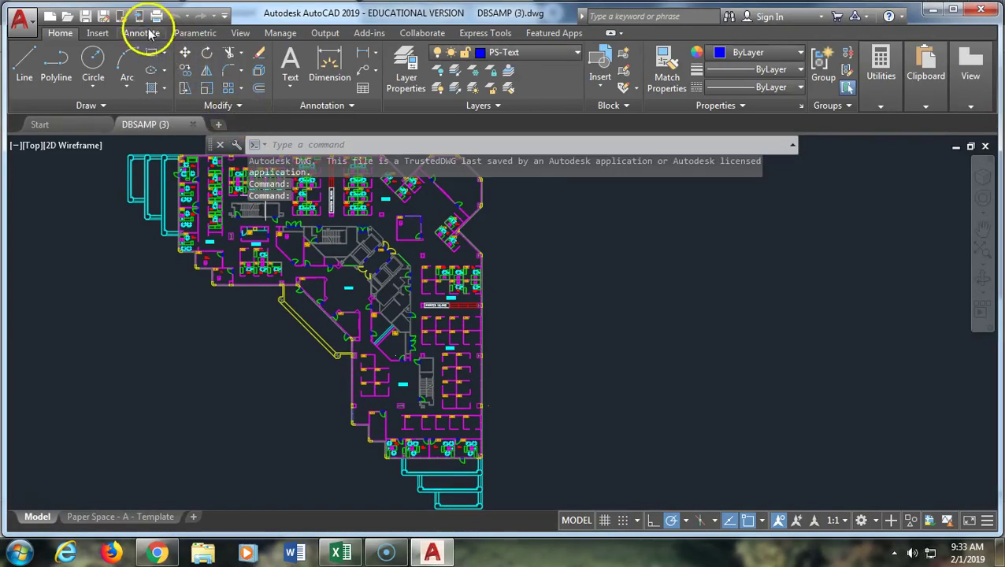
{"action": "left_click", "coordinate": [102, 14]}
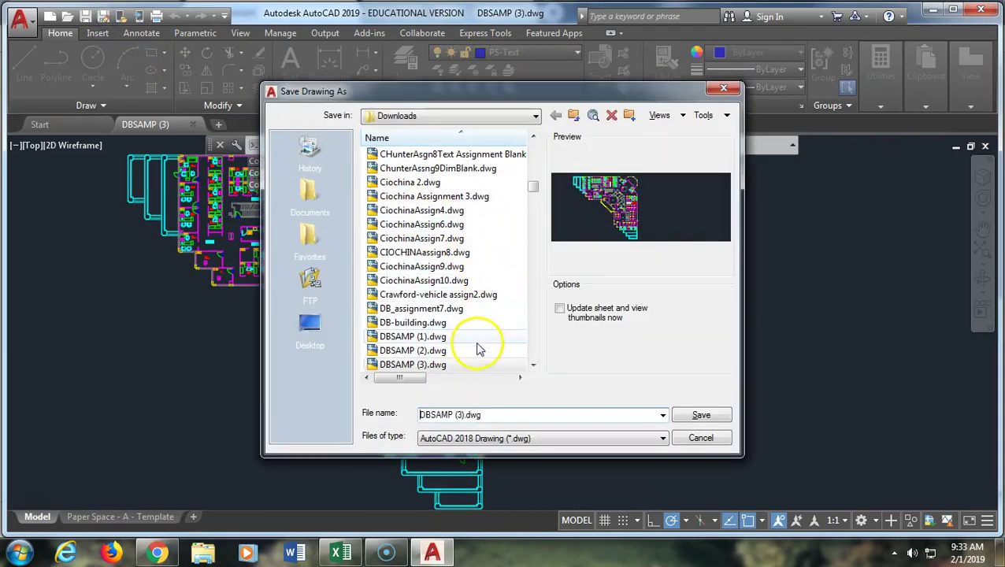
{"action": "left_click", "coordinate": [704, 416]}
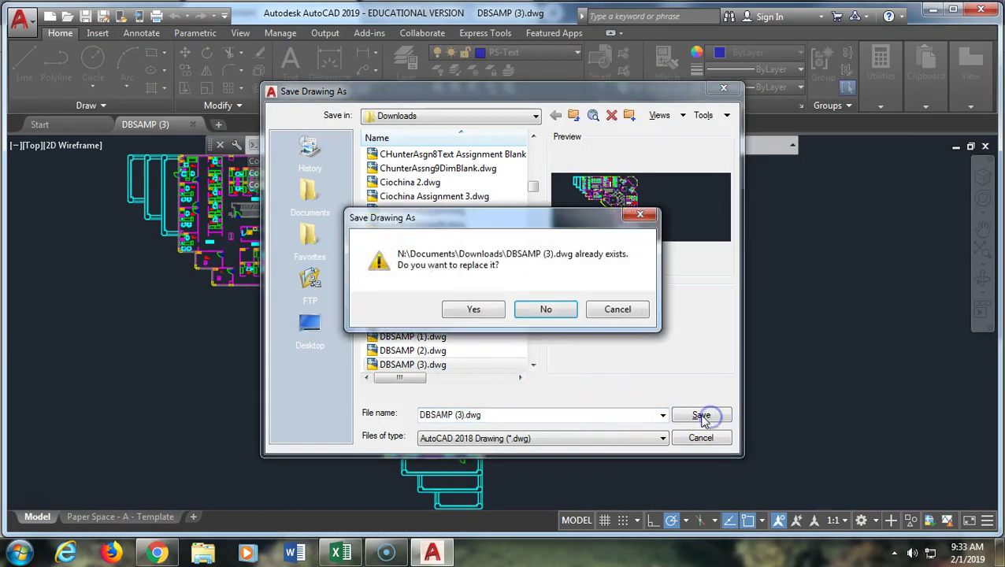
{"action": "left_click", "coordinate": [536, 311]}
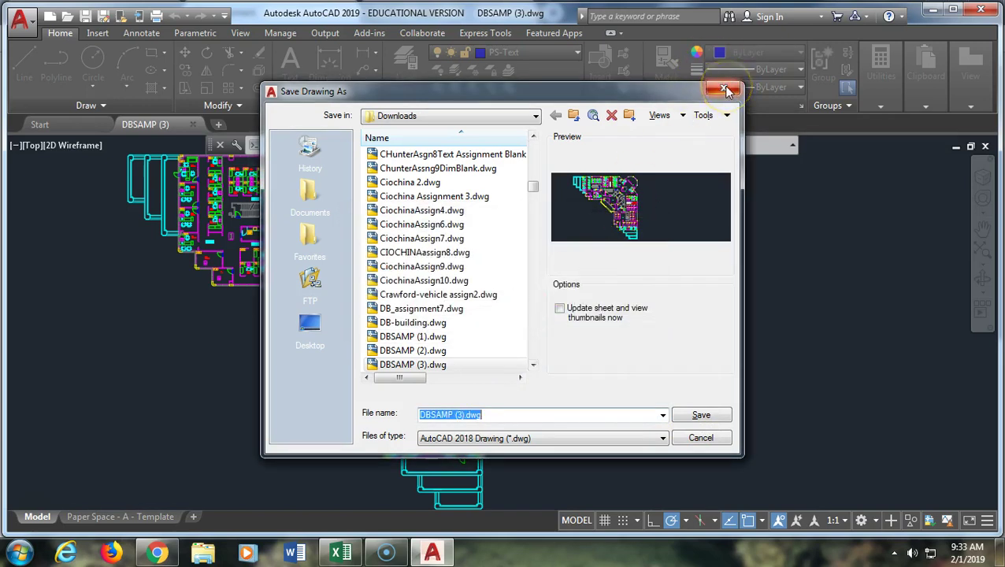
{"action": "left_click", "coordinate": [702, 438]}
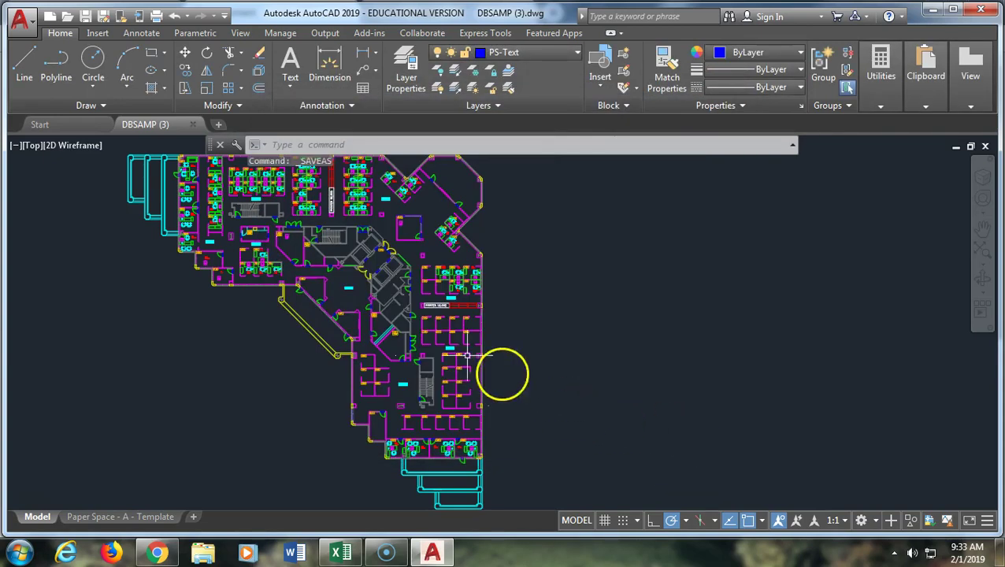
Close the DBSAMP (3) drawing and open the A sized layout from the Assignment 6 page in Chrome, switching it to model space
{"action": "left_click", "coordinate": [192, 125]}
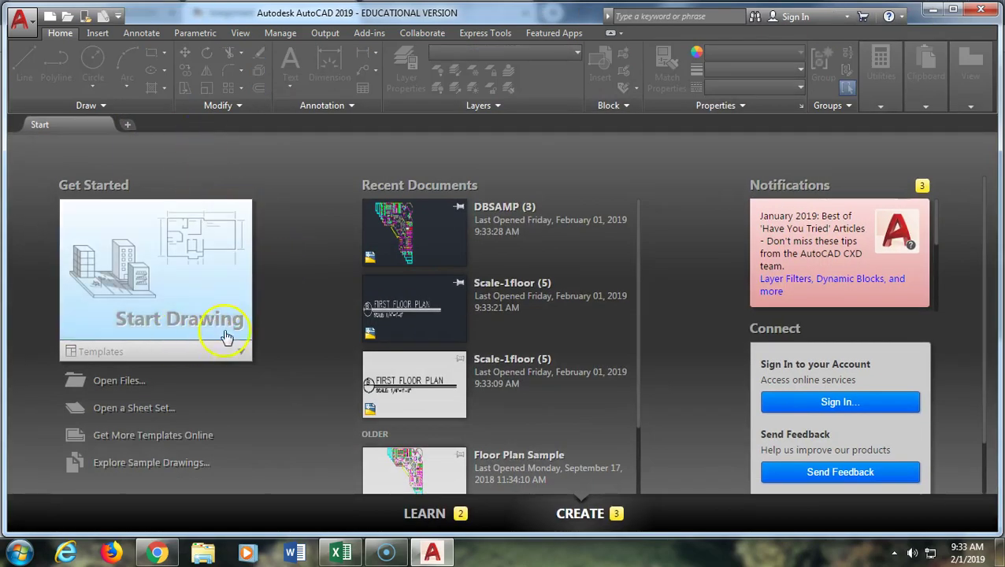
{"action": "left_click", "coordinate": [157, 552]}
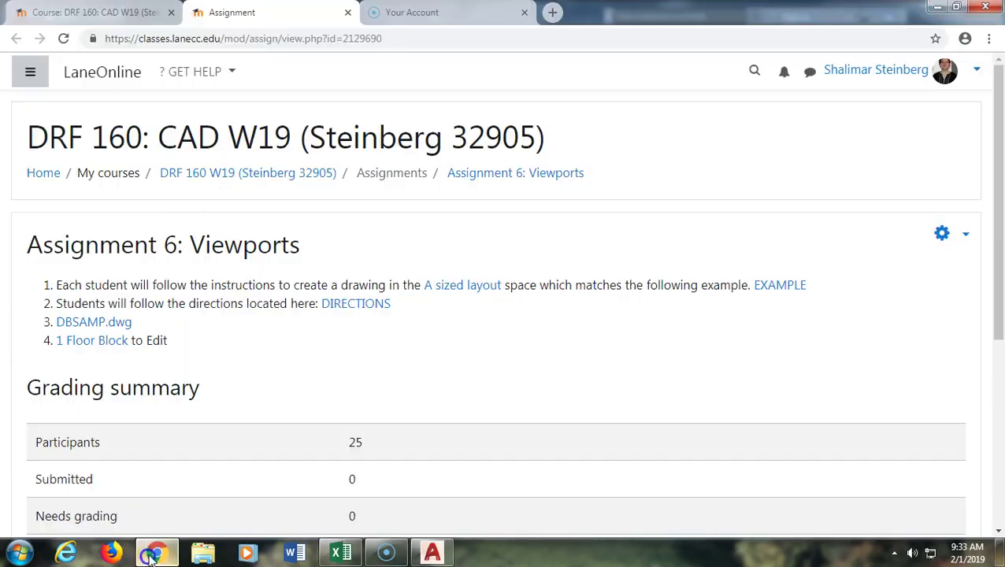
{"action": "left_click", "coordinate": [481, 288]}
{"action": "left_click", "coordinate": [63, 521]}
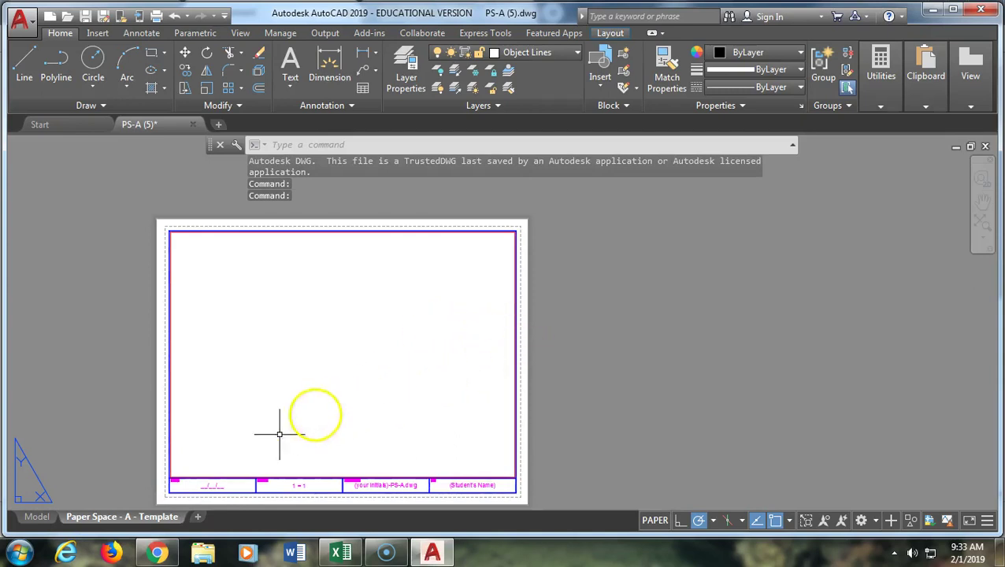
{"action": "left_click", "coordinate": [47, 517]}
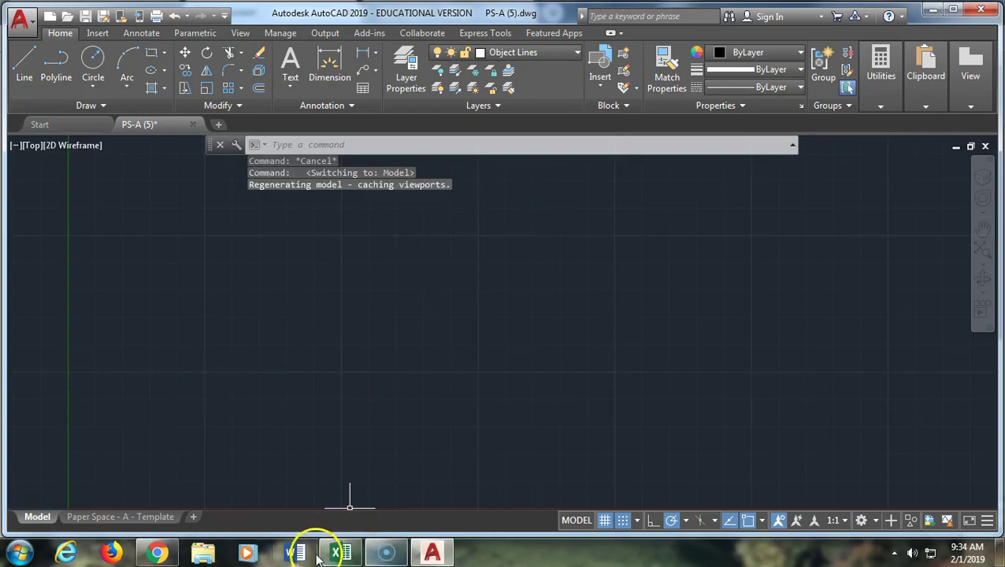
Review the finished viewport example PDF in Chrome and open the assignment's directions
{"action": "left_click", "coordinate": [160, 552]}
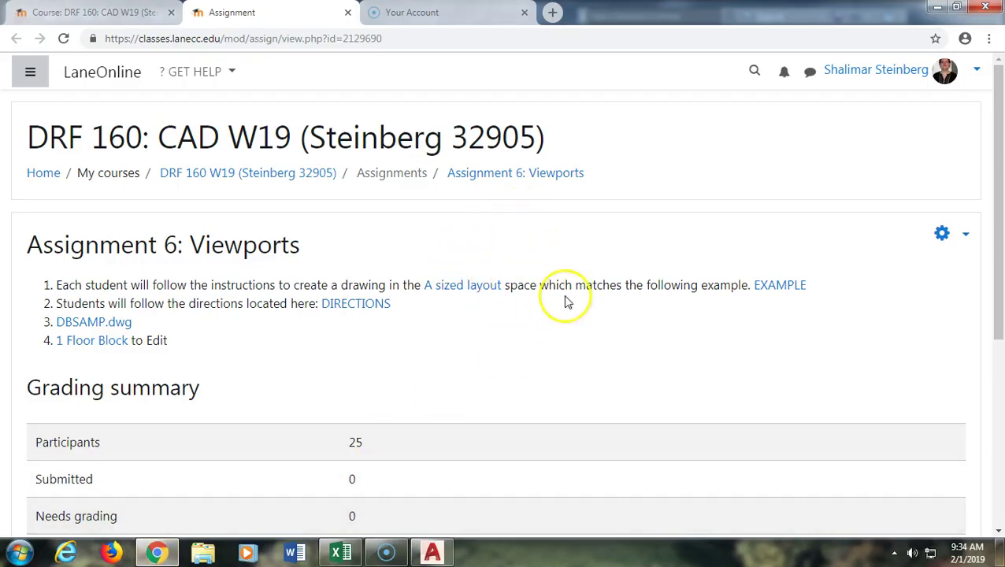
{"action": "left_click", "coordinate": [768, 285]}
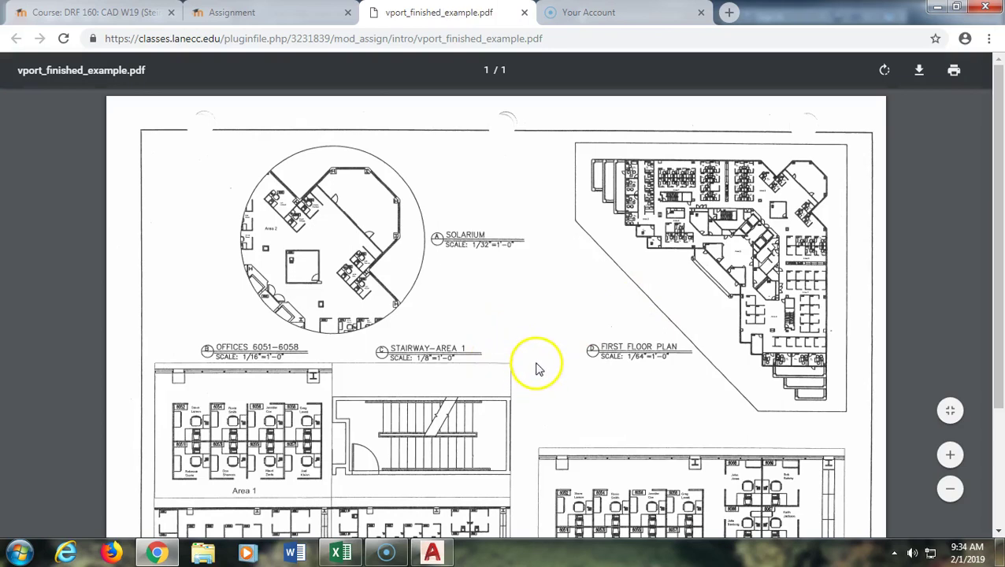
{"action": "scroll", "coordinate": [538, 370], "scroll_direction": "down", "scroll_amount": 3}
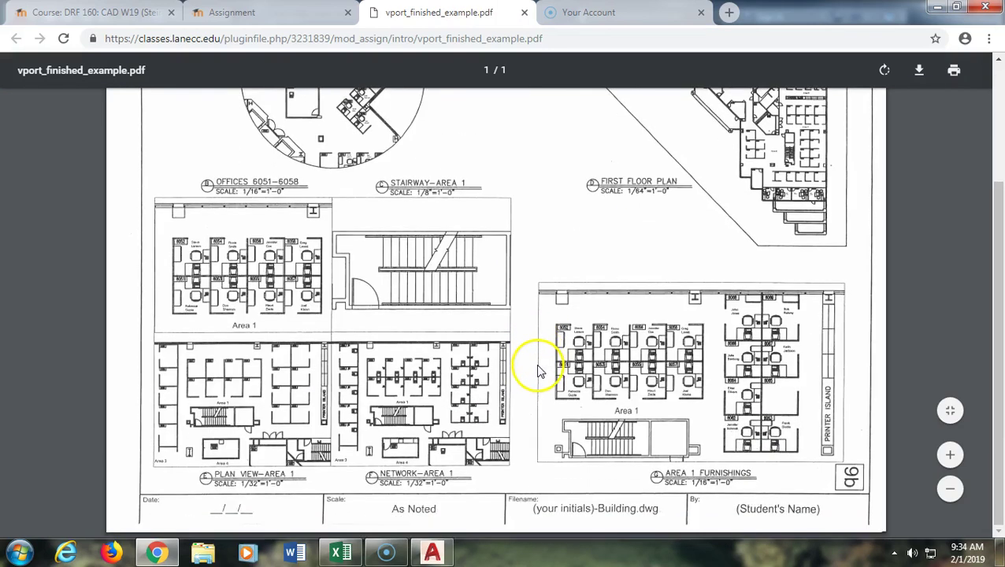
{"action": "scroll", "coordinate": [530, 386], "scroll_direction": "up", "scroll_amount": 2}
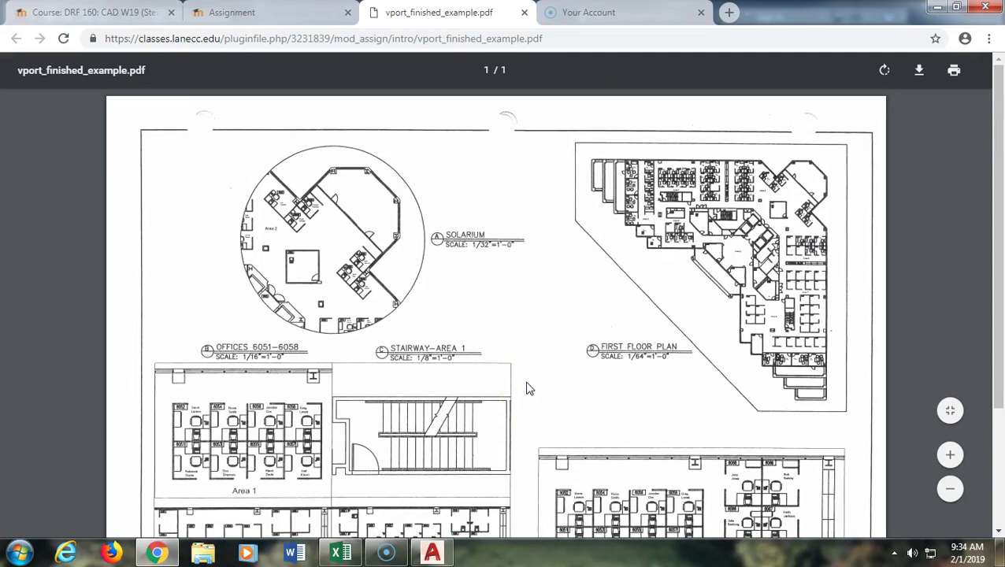
{"action": "scroll", "coordinate": [529, 386], "scroll_direction": "down", "scroll_amount": 2}
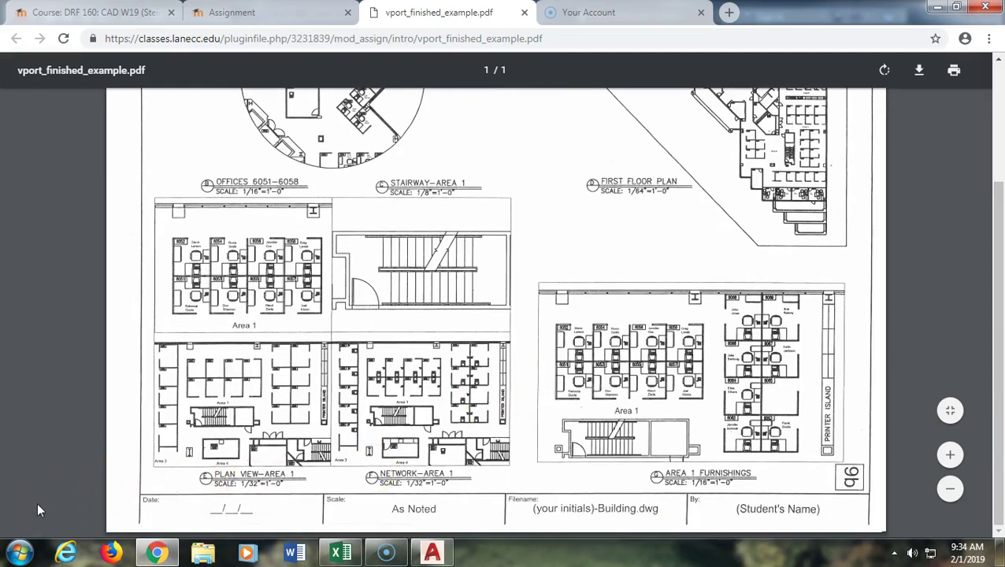
{"action": "left_click", "coordinate": [426, 12]}
{"action": "left_click", "coordinate": [356, 305]}
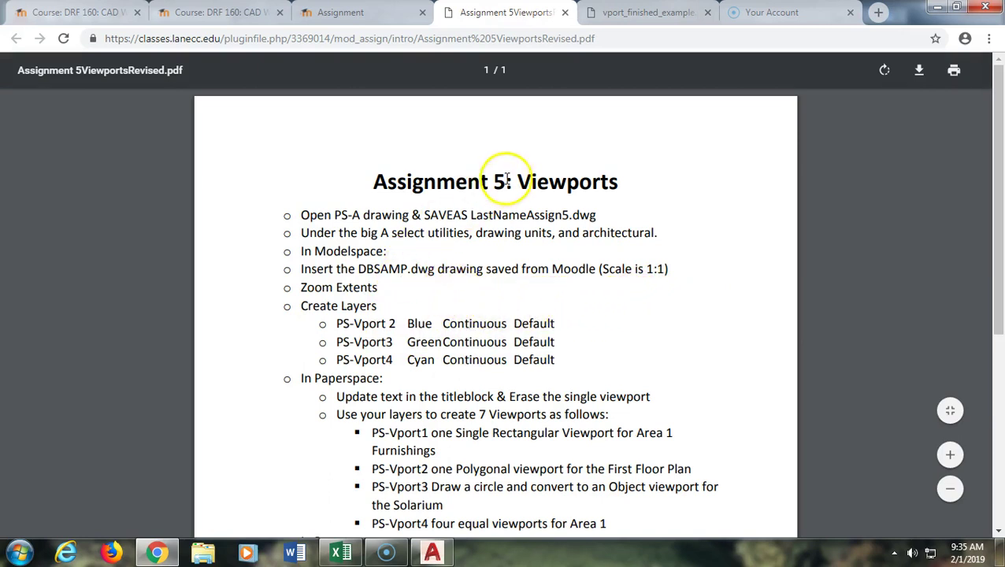
Switch to AutoCAD and save the layout drawing in Downloads under the author's last name followed by Assign6.dwg
{"action": "left_click", "coordinate": [433, 554]}
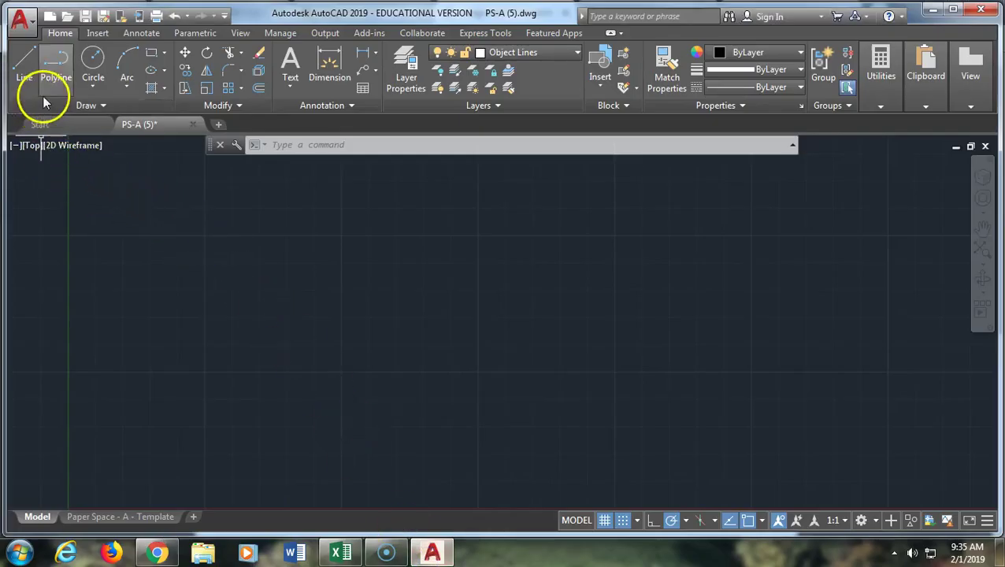
{"action": "left_click", "coordinate": [104, 16]}
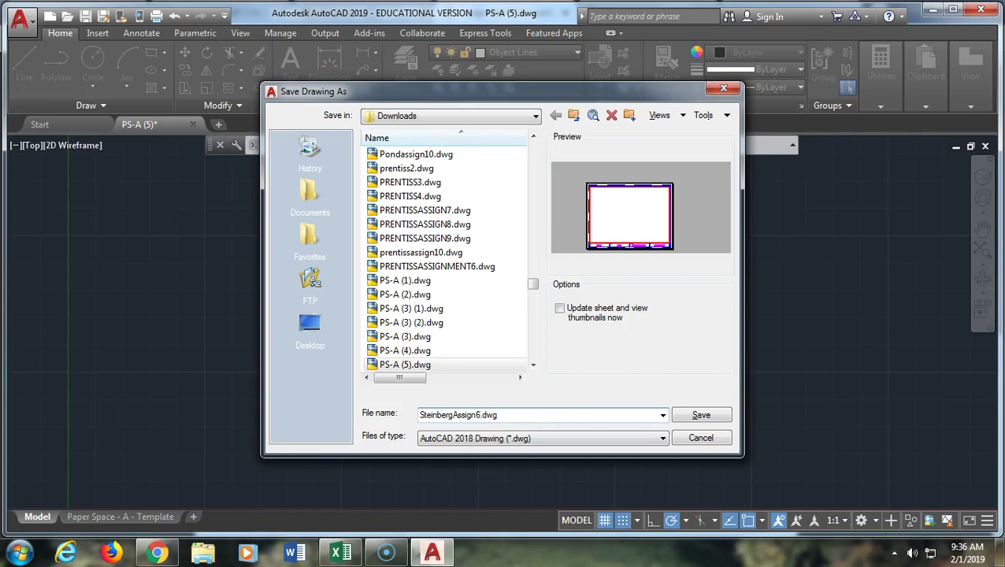
{"action": "left_click", "coordinate": [695, 415]}
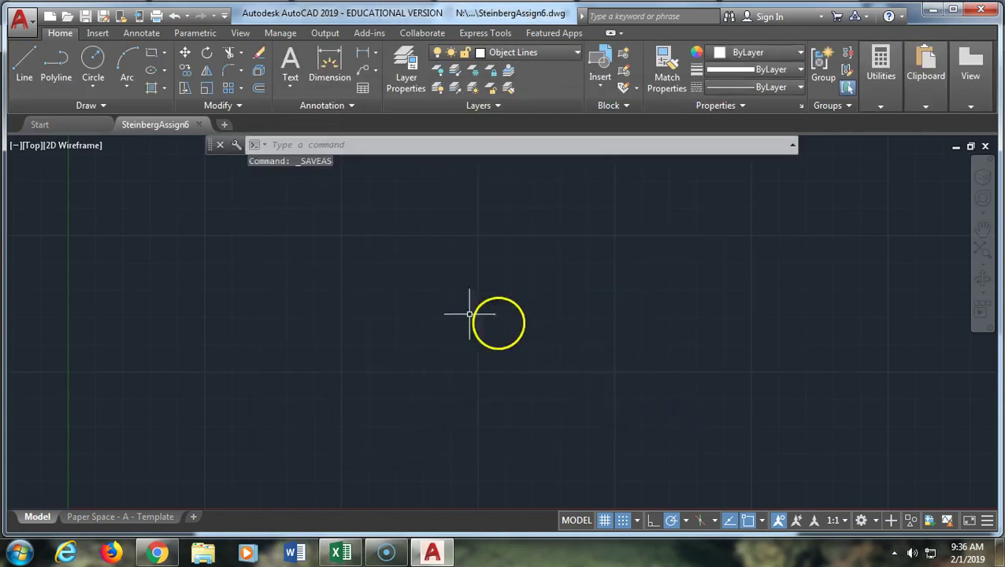
Open the Drawing Units settings and set the length type to Architectural
{"action": "left_click", "coordinate": [24, 19]}
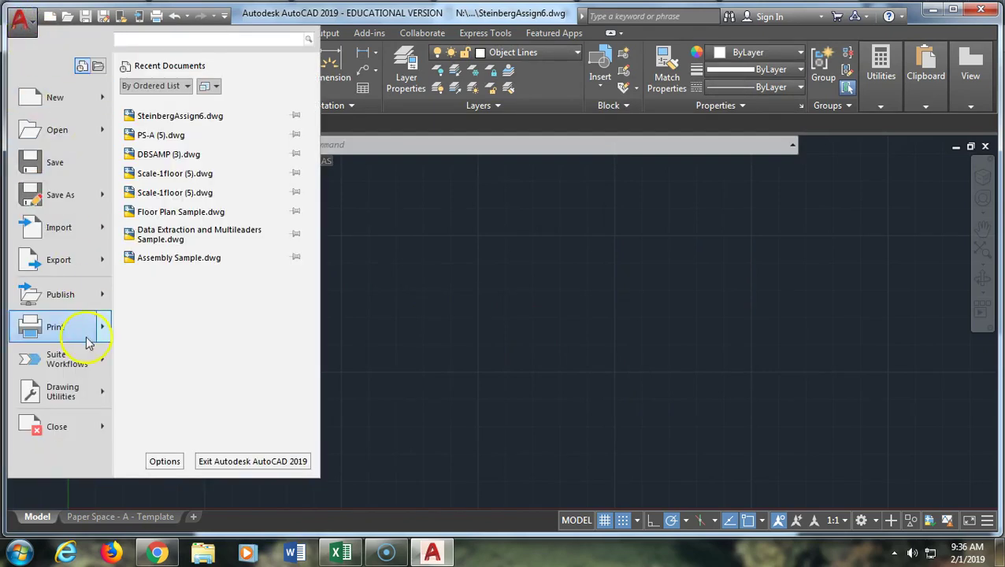
{"action": "mouse_move", "coordinate": [85, 394]}
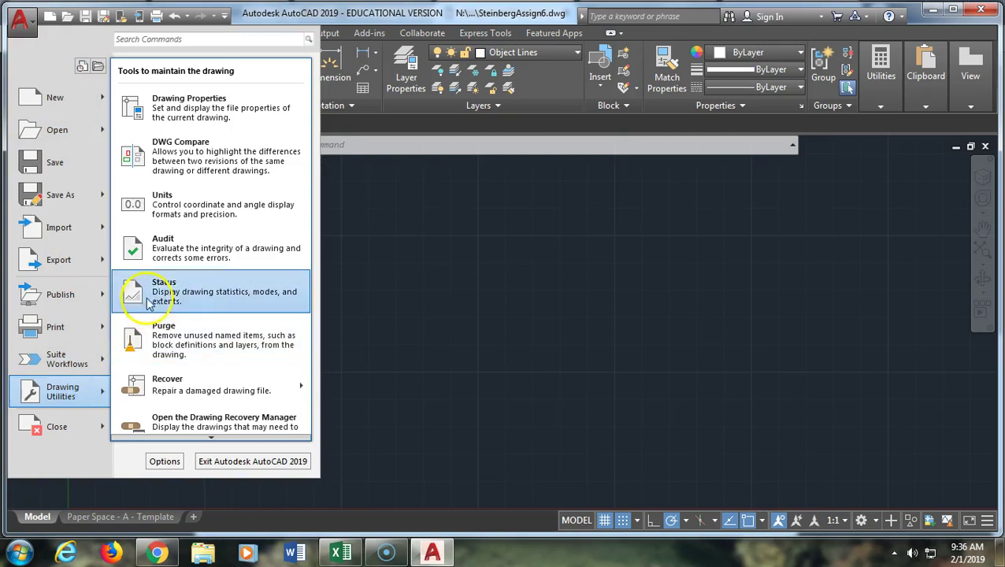
{"action": "left_click", "coordinate": [189, 214]}
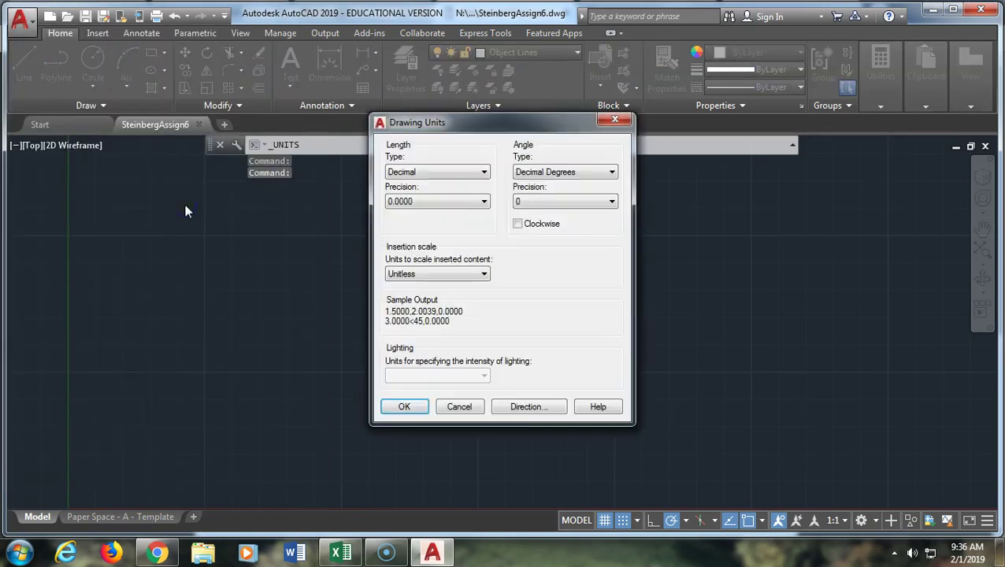
{"action": "mouse_move", "coordinate": [435, 123]}
{"action": "left_mouse_down"}
{"action": "mouse_move", "coordinate": [430, 107]}
{"action": "mouse_move", "coordinate": [316, 89]}
{"action": "left_mouse_up"}
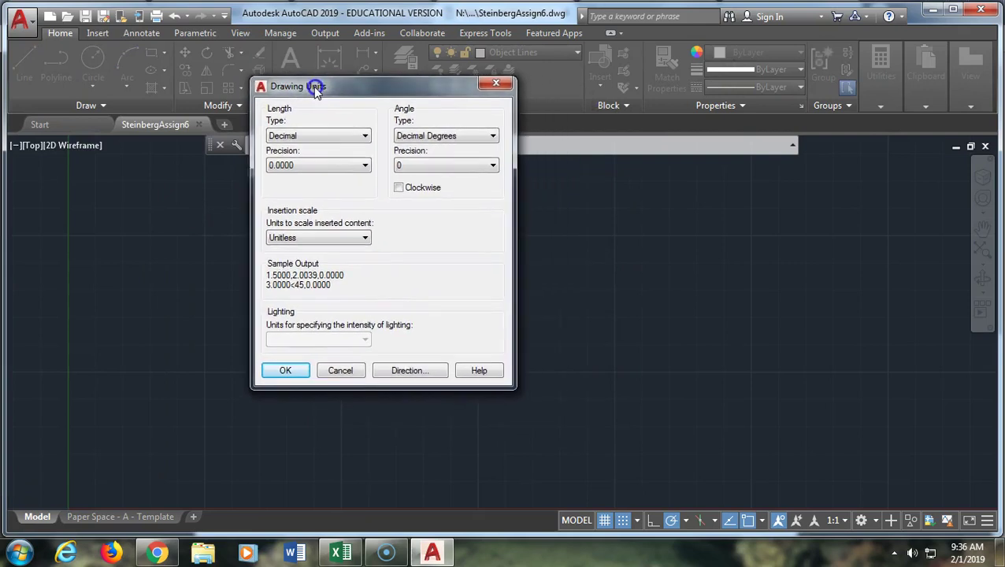
{"action": "left_click", "coordinate": [335, 138]}
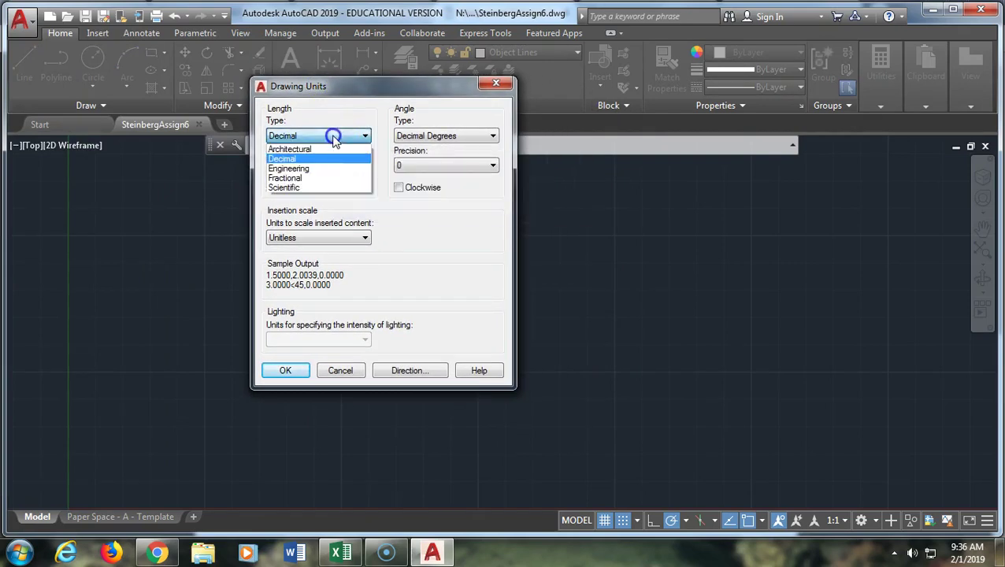
{"action": "left_click", "coordinate": [307, 150]}
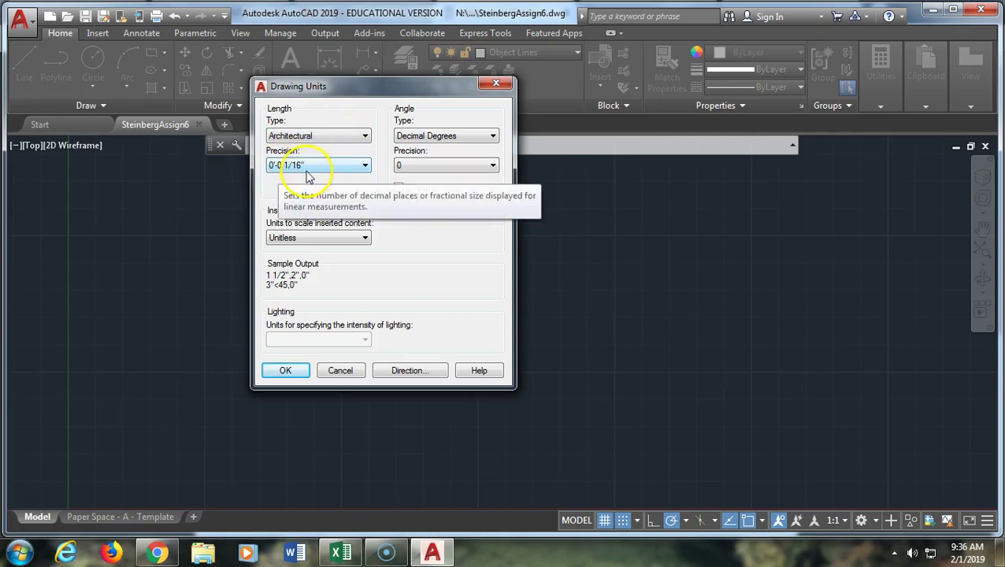
Set the length precision to 0'-0 1/8" and the insertion scale to Inches, and apply the drawing units
{"action": "left_click", "coordinate": [313, 165]}
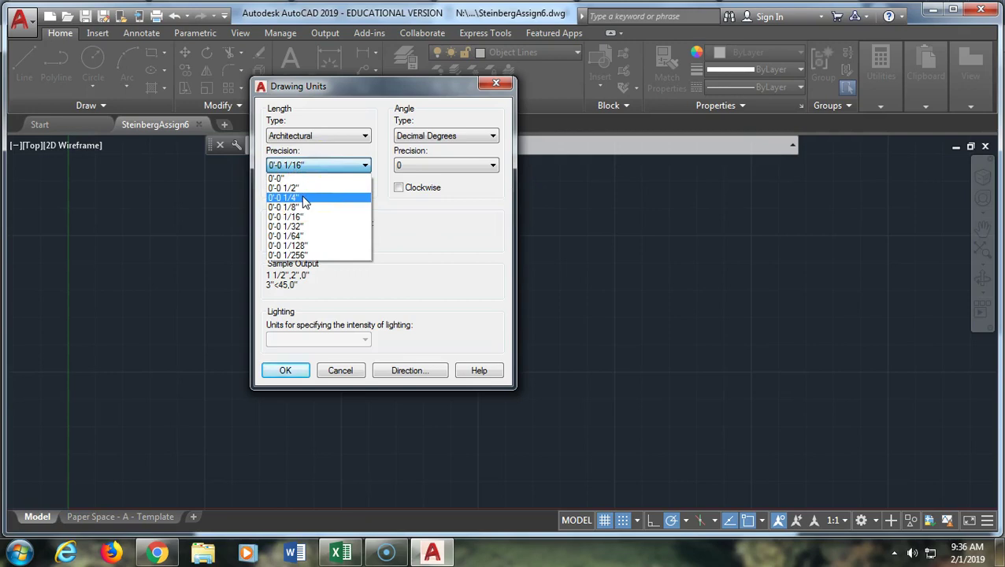
{"action": "left_click", "coordinate": [305, 199]}
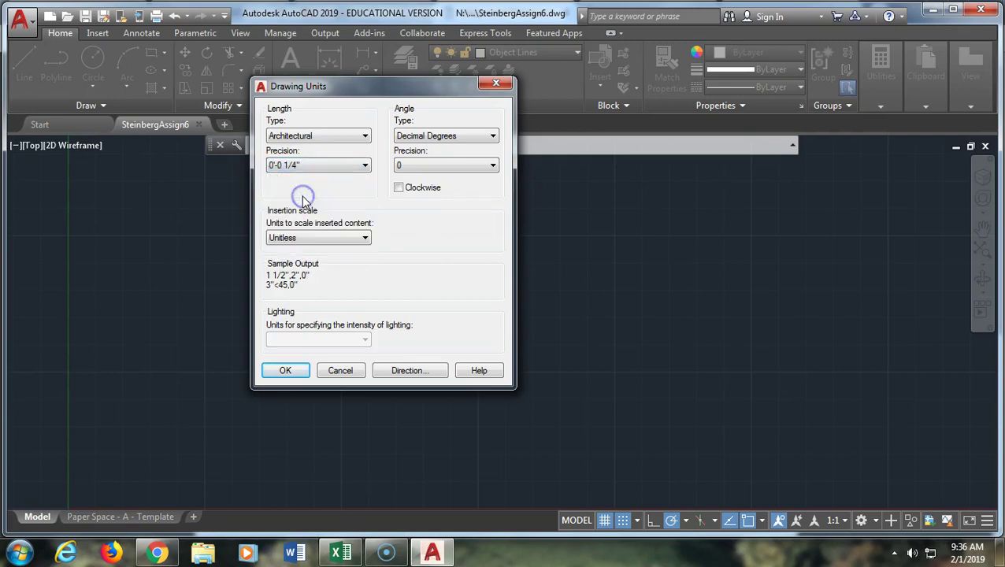
{"action": "left_click", "coordinate": [330, 167]}
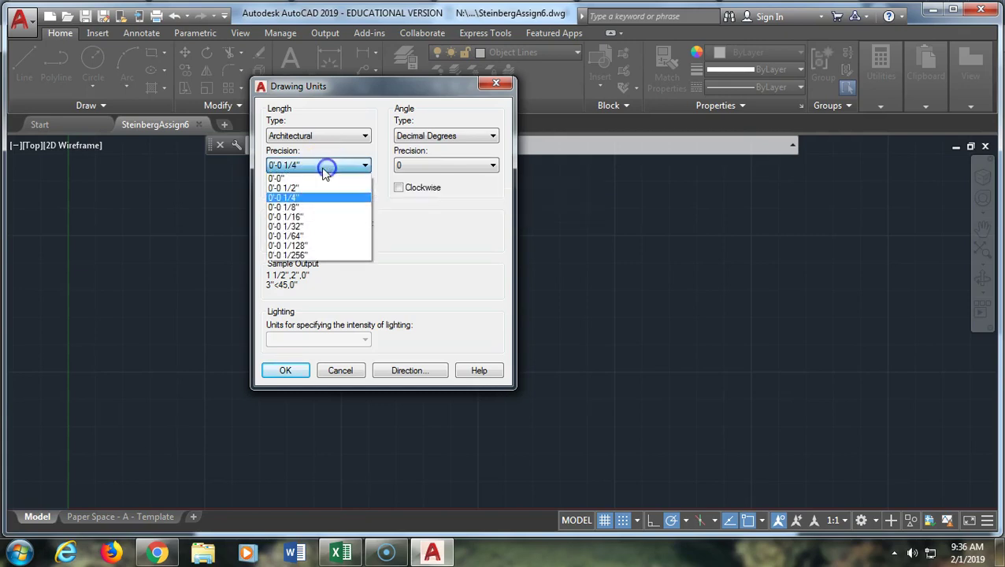
{"action": "left_click", "coordinate": [306, 207]}
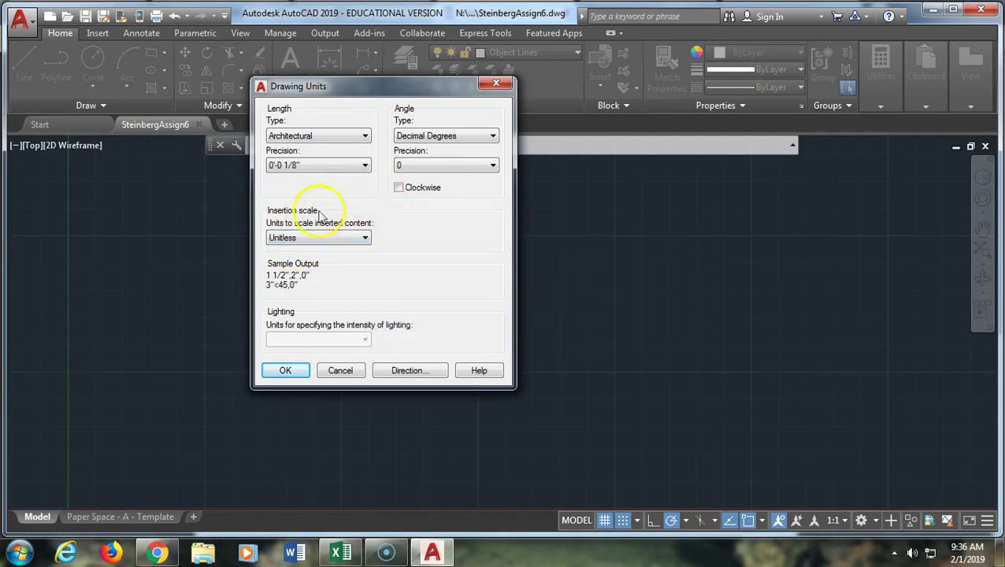
{"action": "left_click", "coordinate": [319, 239]}
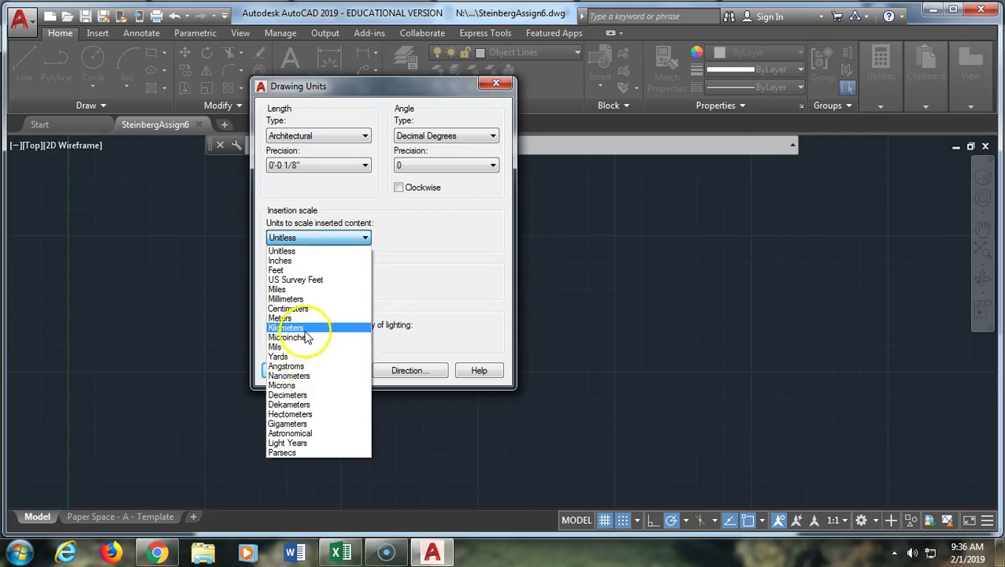
{"action": "left_click", "coordinate": [295, 262]}
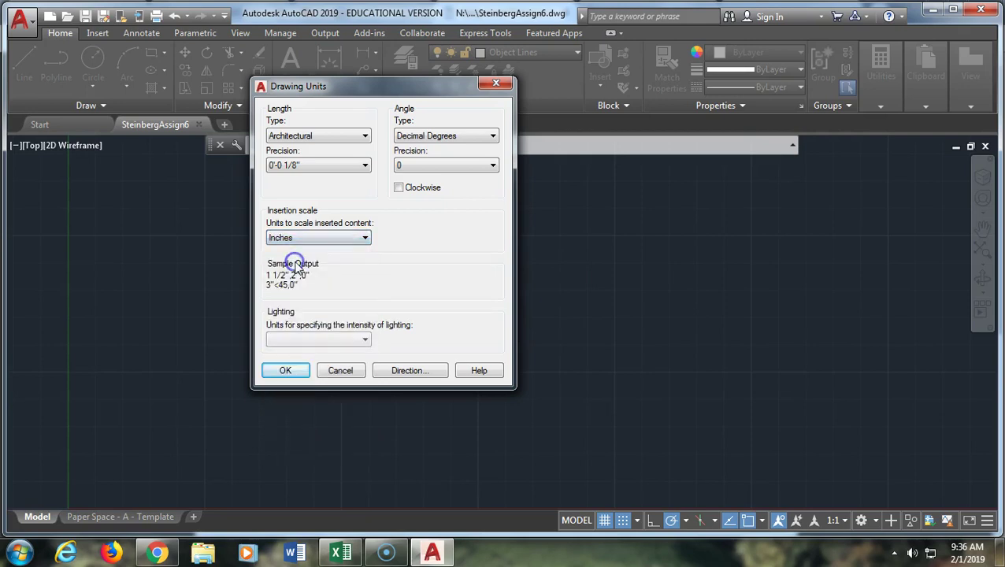
{"action": "left_click", "coordinate": [285, 371]}
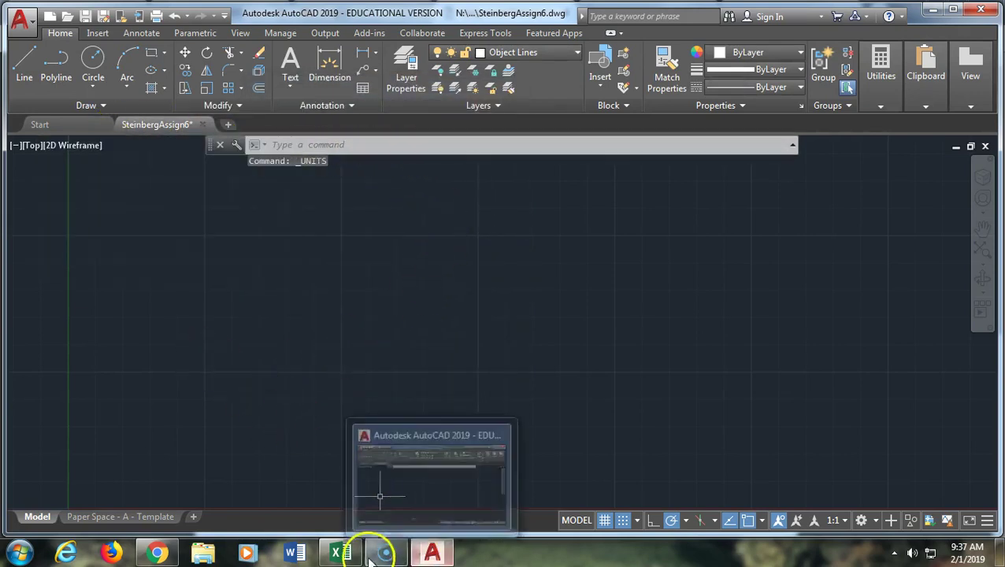
Check the assignment directions in Chrome, then return to AutoCAD and choose DBSAMP.dwg from Documents as the drawing to insert
{"action": "left_click", "coordinate": [165, 552]}
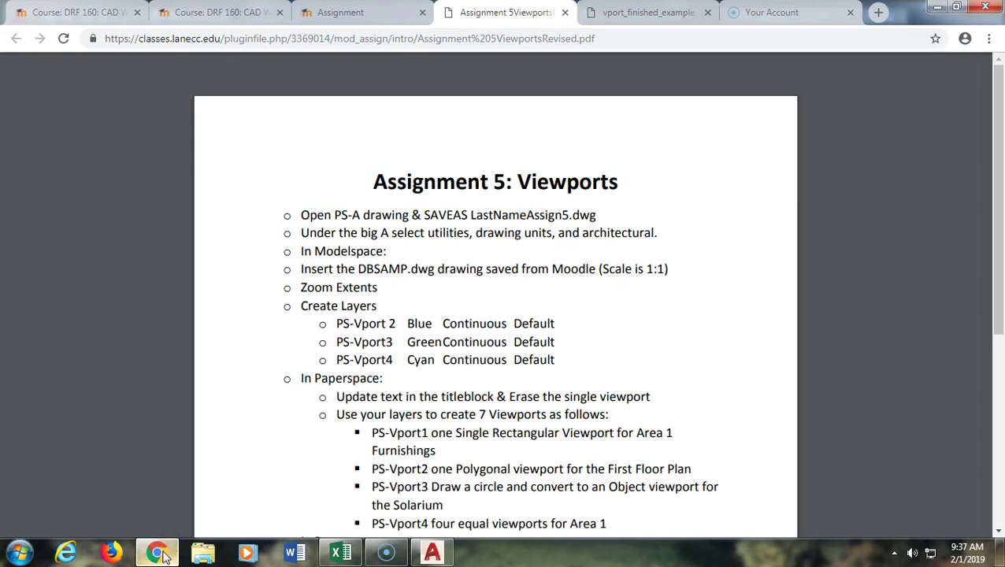
{"action": "left_click", "coordinate": [163, 555]}
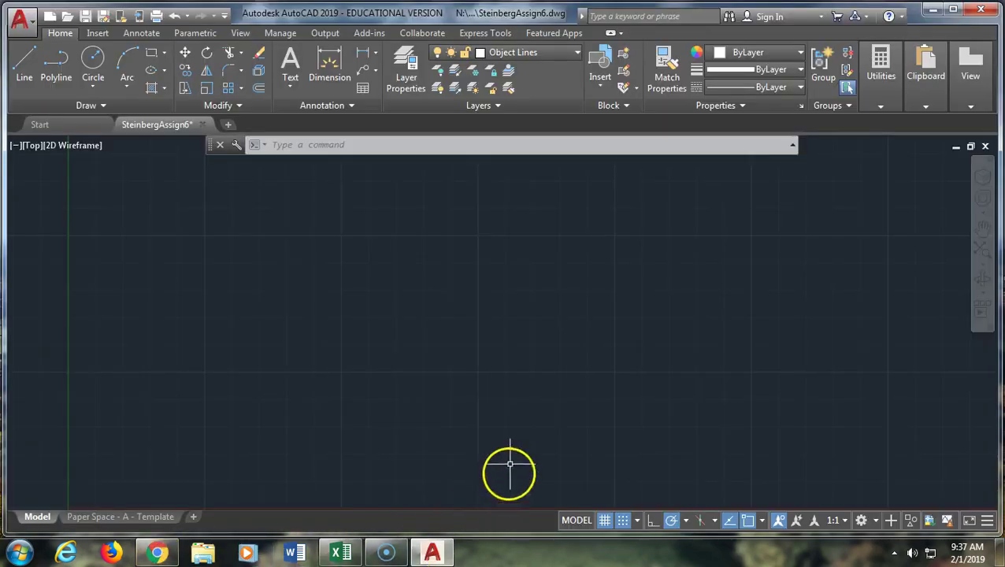
{"action": "left_click", "coordinate": [99, 34]}
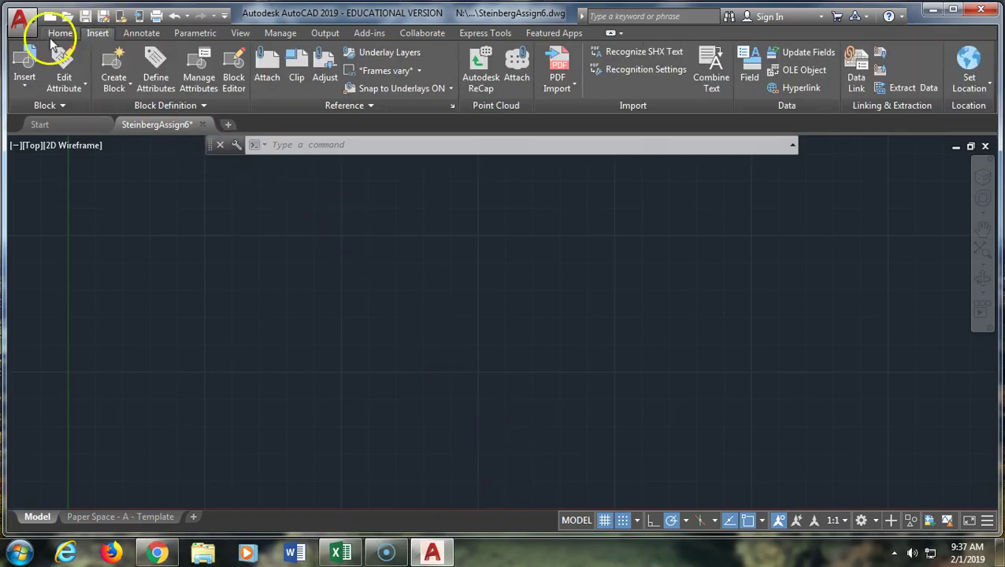
{"action": "left_click", "coordinate": [24, 70]}
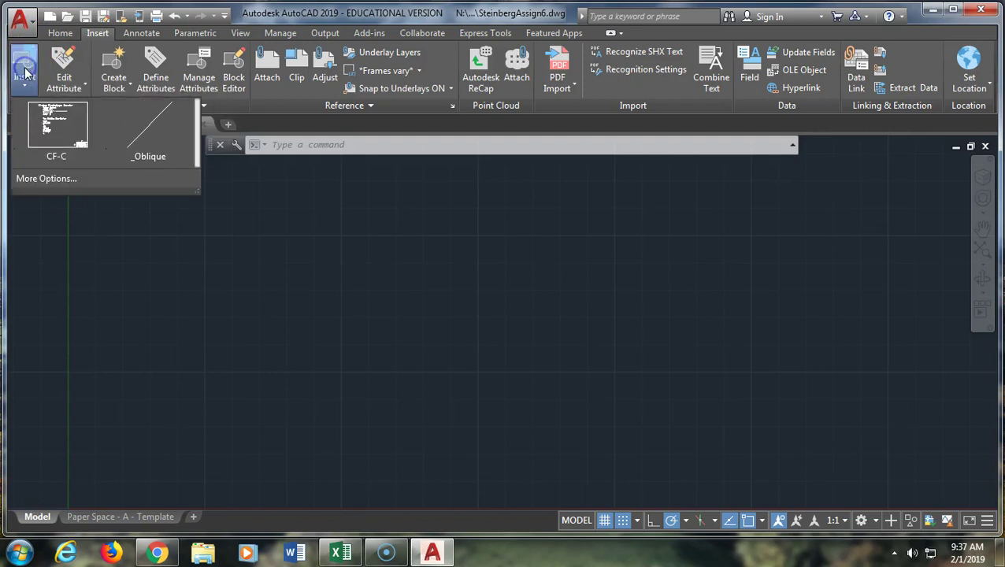
{"action": "left_click", "coordinate": [67, 180]}
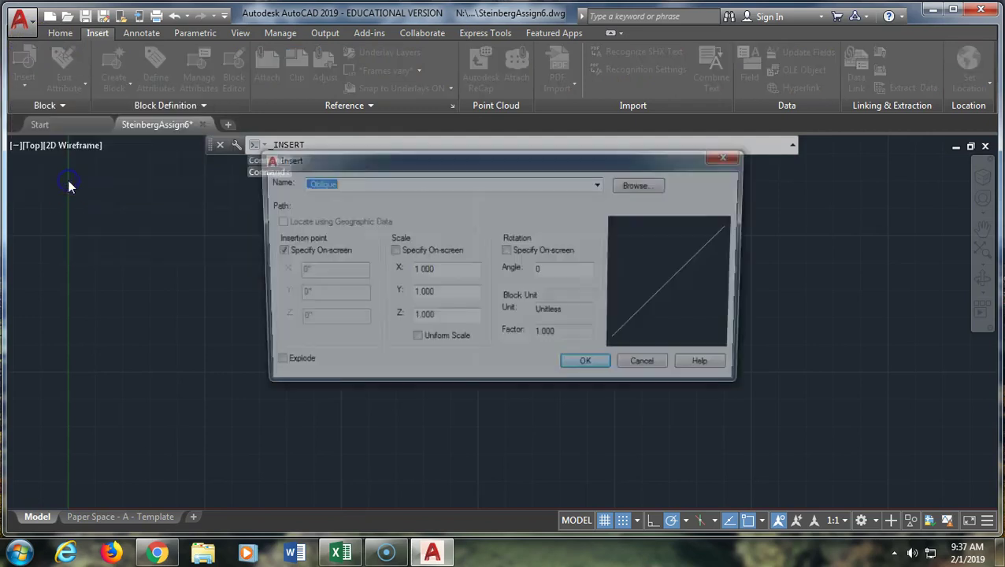
{"action": "left_click", "coordinate": [628, 188]}
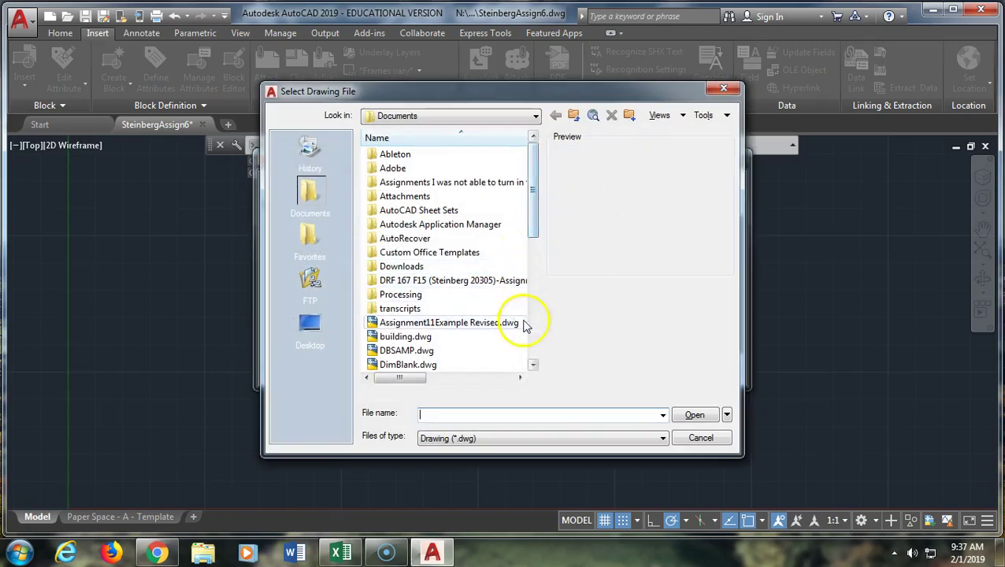
{"action": "left_click", "coordinate": [418, 351]}
{"action": "left_click", "coordinate": [694, 420]}
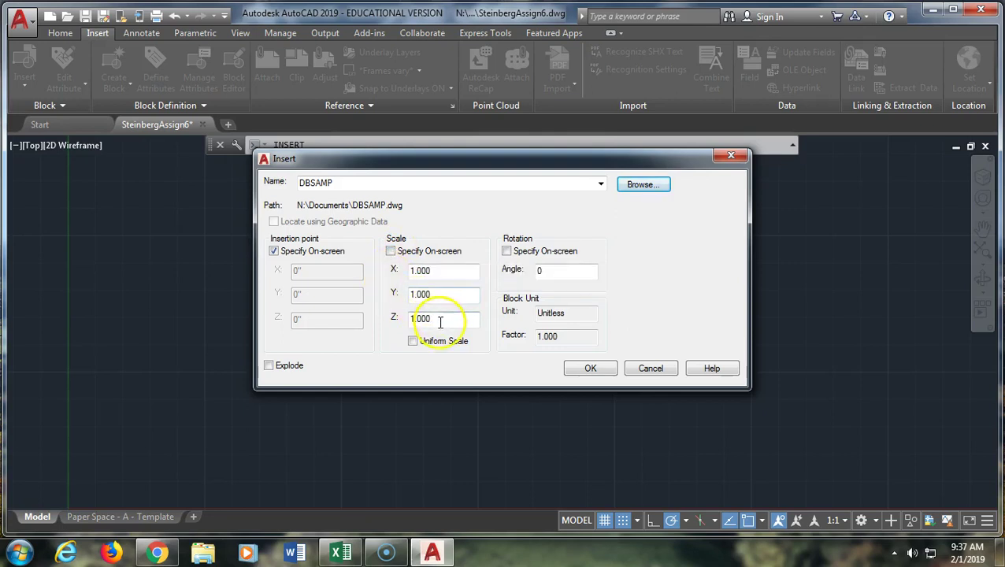
Insert DBSAMP exploded in model space at insertion point 0,0,0 with a scale of 1
{"action": "left_click", "coordinate": [269, 367]}
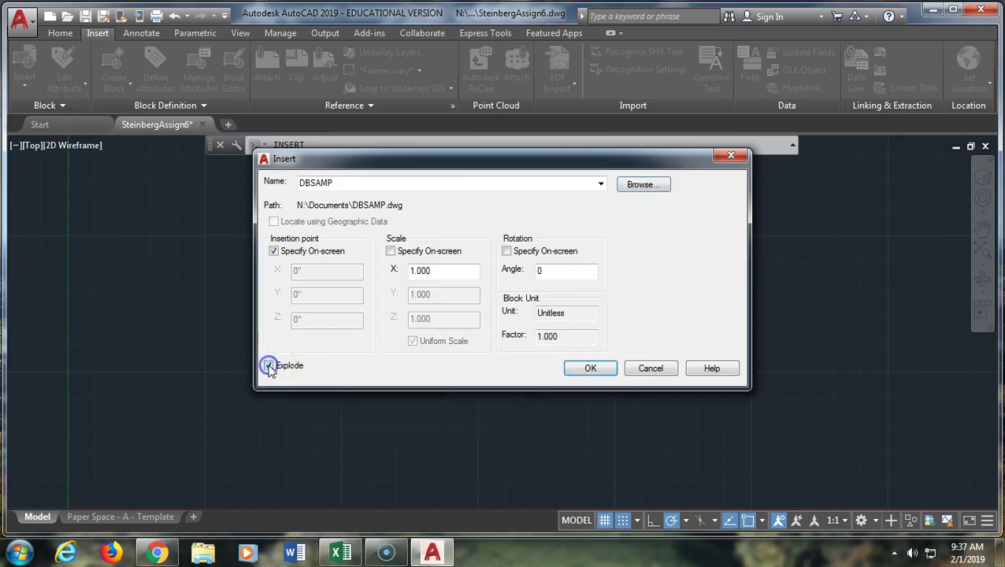
{"action": "left_click", "coordinate": [273, 252]}
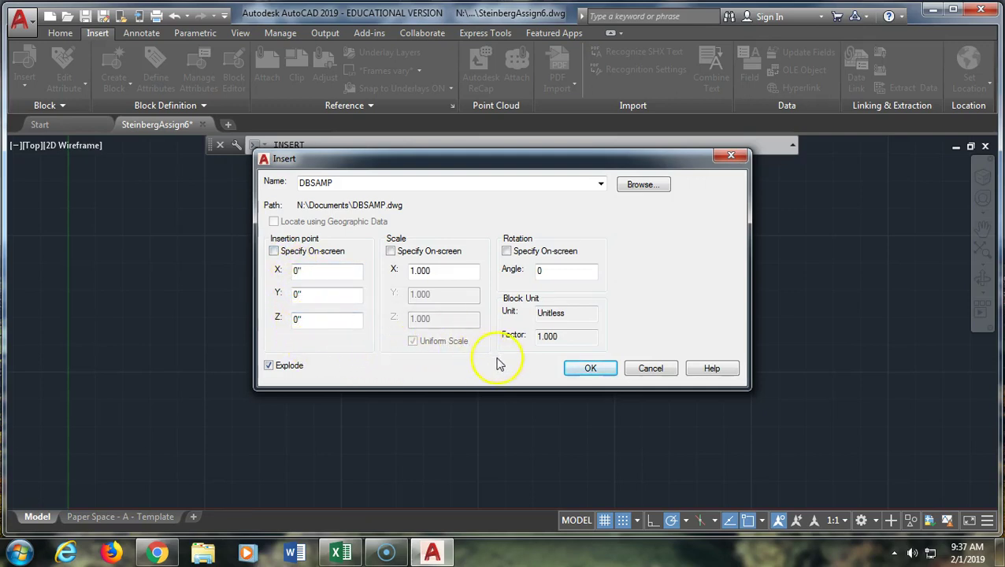
{"action": "left_click", "coordinate": [596, 370]}
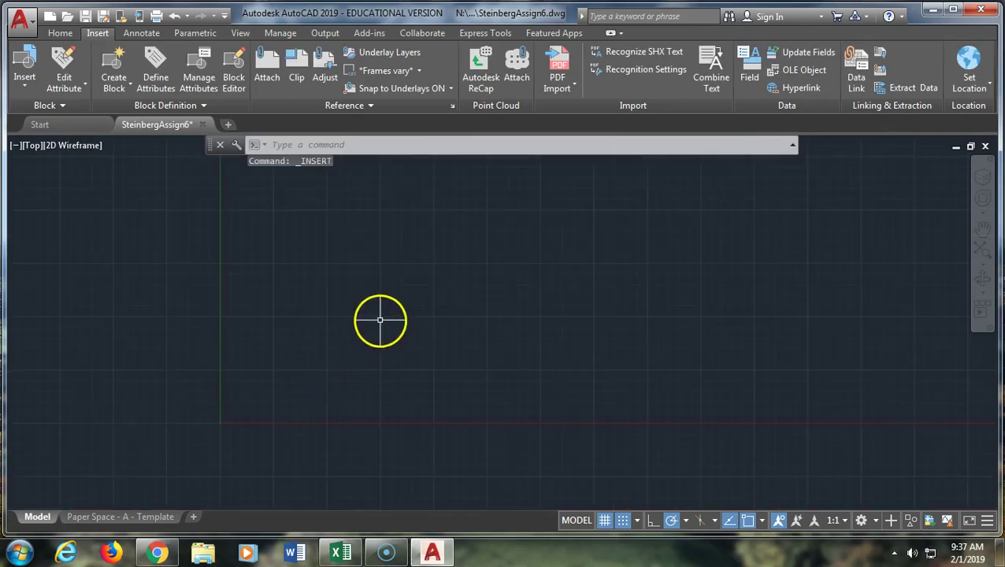
{"action": "middle_click", "coordinate": [406, 308]}
{"action": "middle_click", "coordinate": [406, 308]}
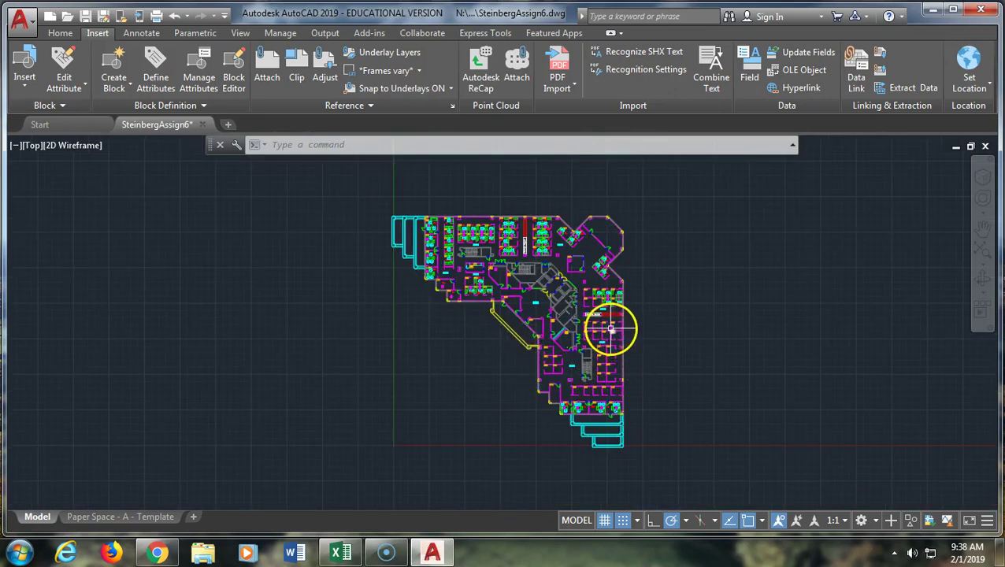
Examine the inserted DBSAMP floor plan, including the furniture and room labels around Areas 3 and 4
{"action": "middle_click_drag", "start_coordinate": [595, 321], "coordinate": [498, 319]}
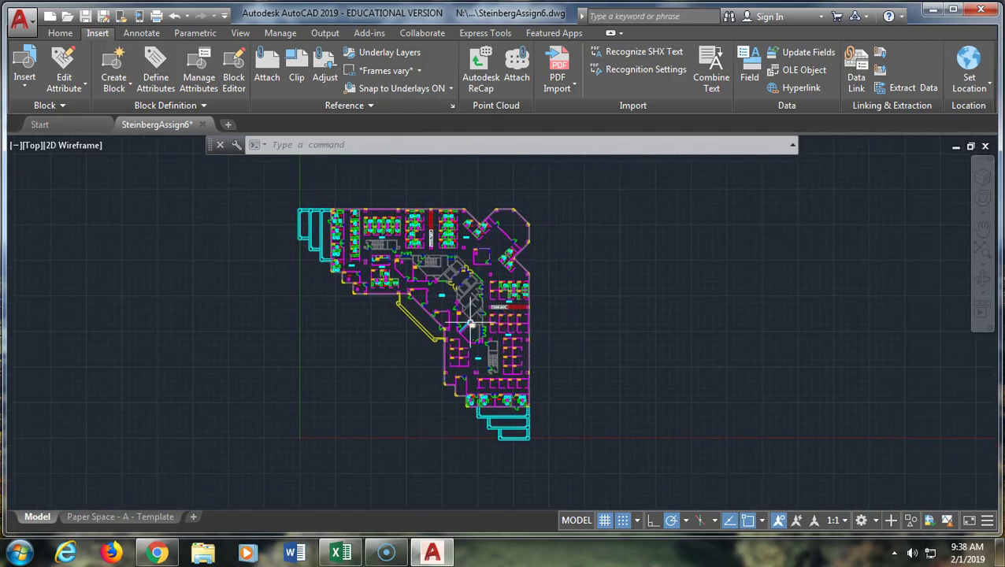
{"action": "scroll", "coordinate": [471, 324], "scroll_direction": "up", "scroll_amount": 8}
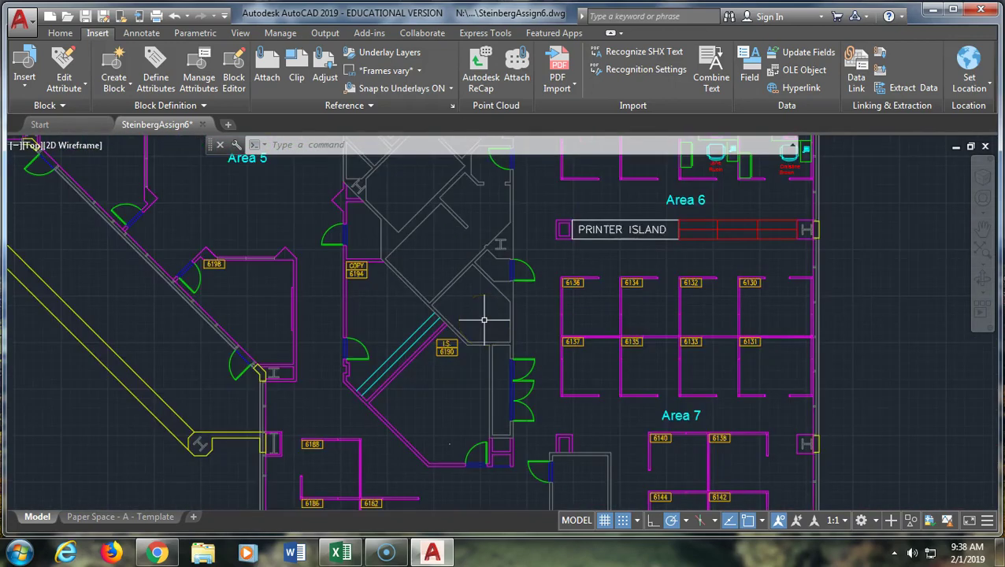
{"action": "scroll", "coordinate": [541, 330], "scroll_direction": "down", "scroll_amount": 4}
{"action": "scroll", "coordinate": [336, 231], "scroll_direction": "up", "scroll_amount": 5}
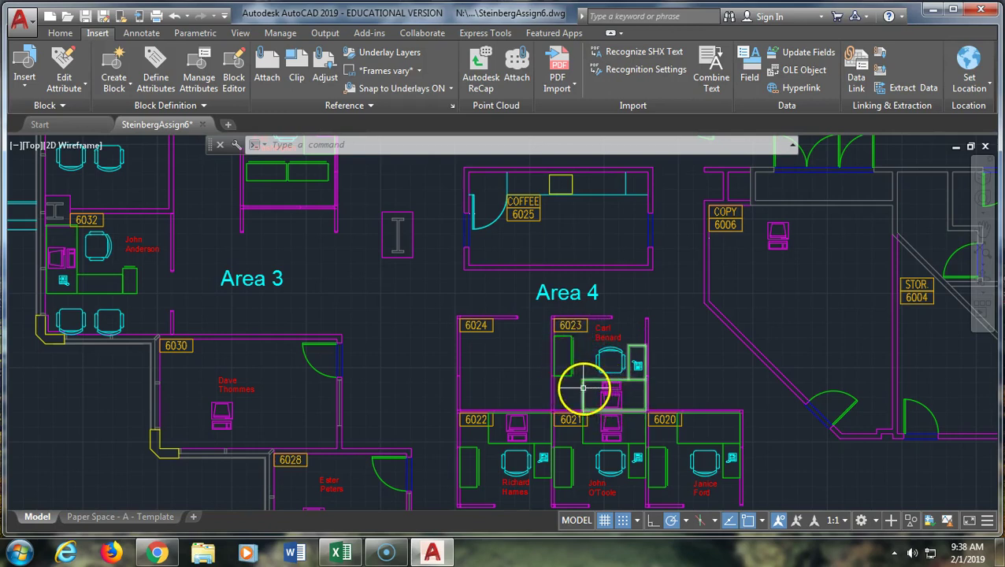
{"action": "mouse_move", "coordinate": [614, 396]}
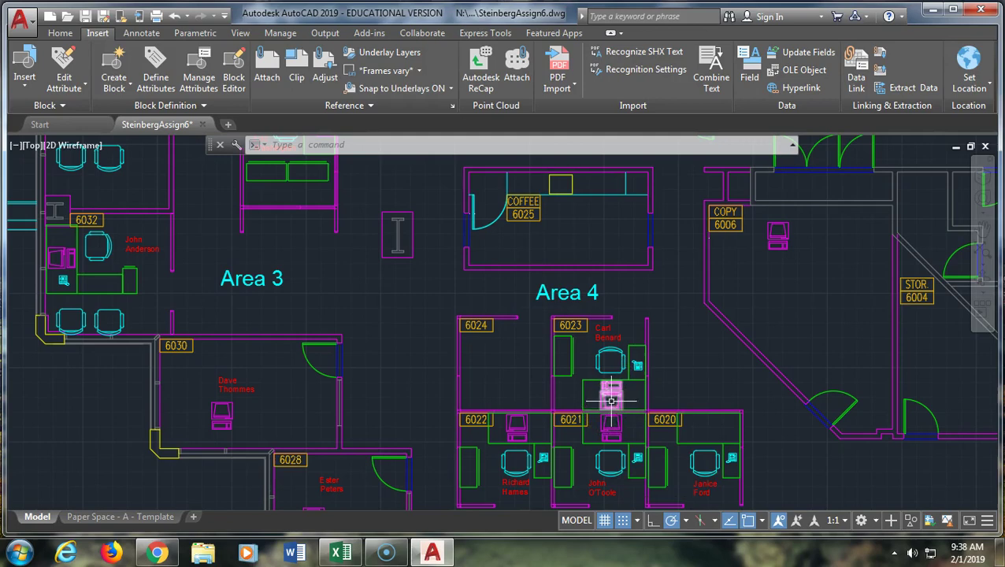
{"action": "scroll", "coordinate": [537, 369], "scroll_direction": "down", "scroll_amount": 10}
{"action": "scroll", "coordinate": [537, 368], "scroll_direction": "up", "scroll_amount": 5}
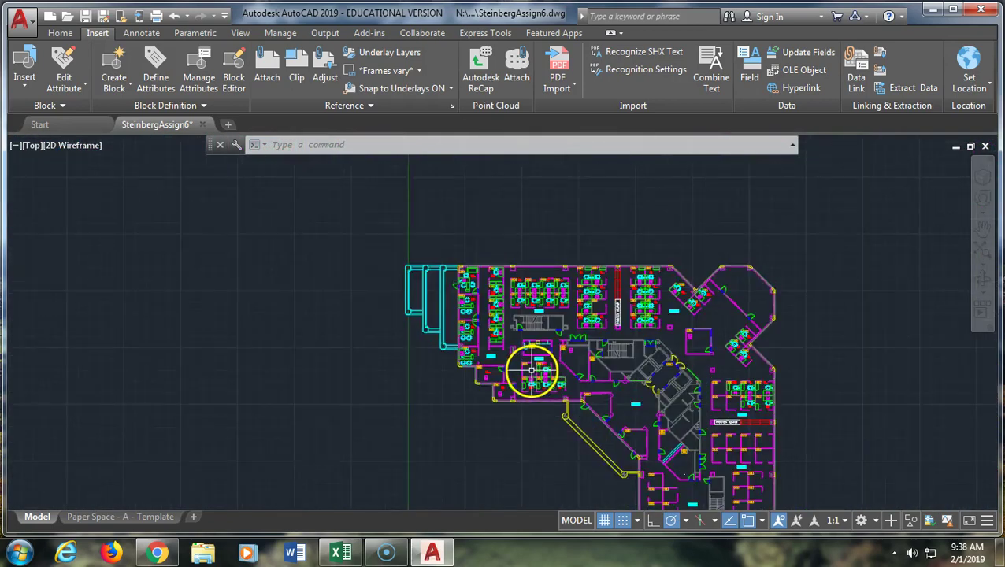
{"action": "scroll", "coordinate": [598, 332], "scroll_direction": "down", "scroll_amount": 3}
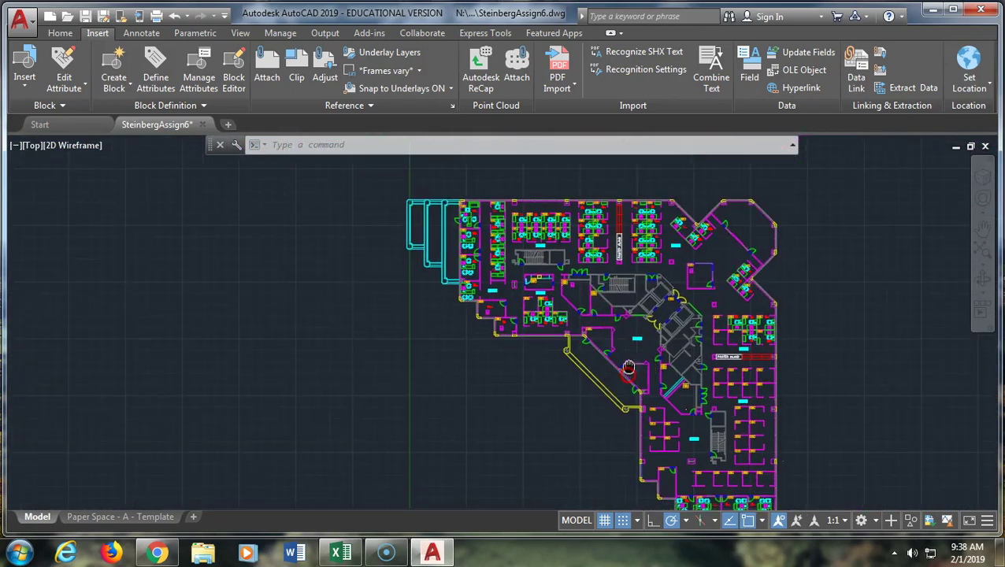
{"action": "middle_click_drag", "start_coordinate": [599, 332], "coordinate": [588, 300]}
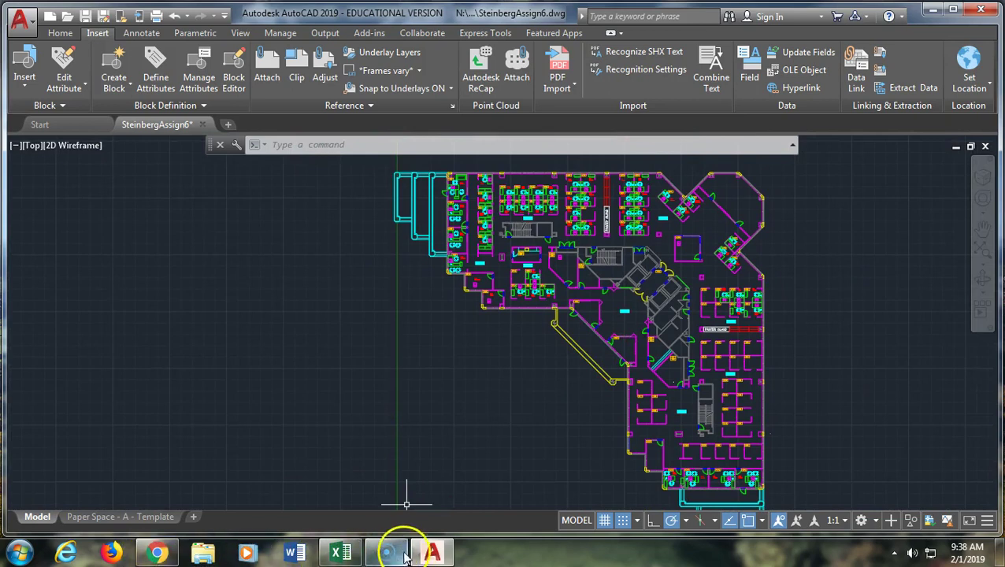
Open the Paper Space - A - Template layout and erase its single viewport
{"action": "left_click", "coordinate": [126, 518]}
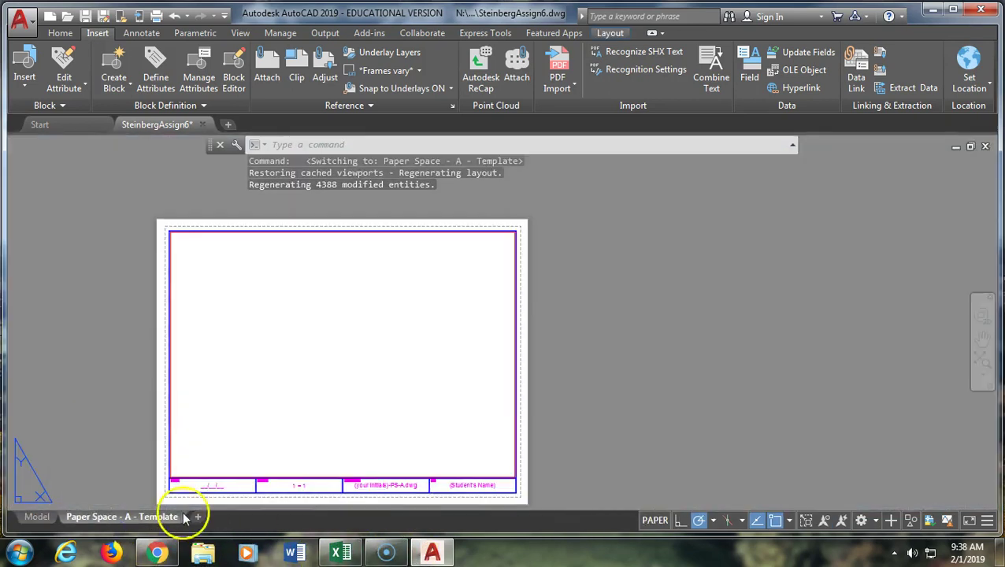
{"action": "scroll", "coordinate": [474, 380], "scroll_direction": "up", "scroll_amount": 4}
{"action": "scroll", "coordinate": [552, 386], "scroll_direction": "down", "scroll_amount": 4}
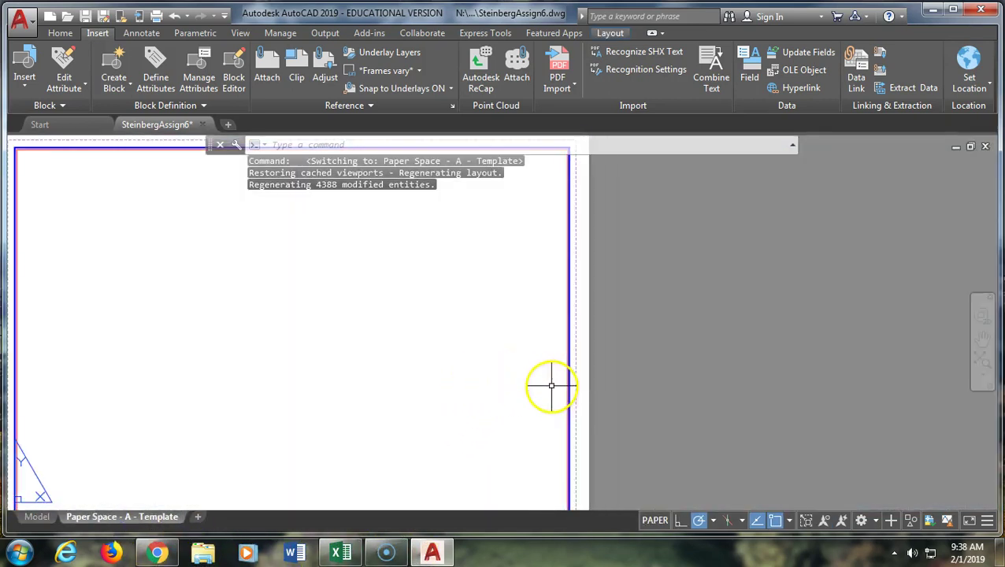
{"action": "middle_click_drag", "start_coordinate": [561, 402], "coordinate": [698, 379]}
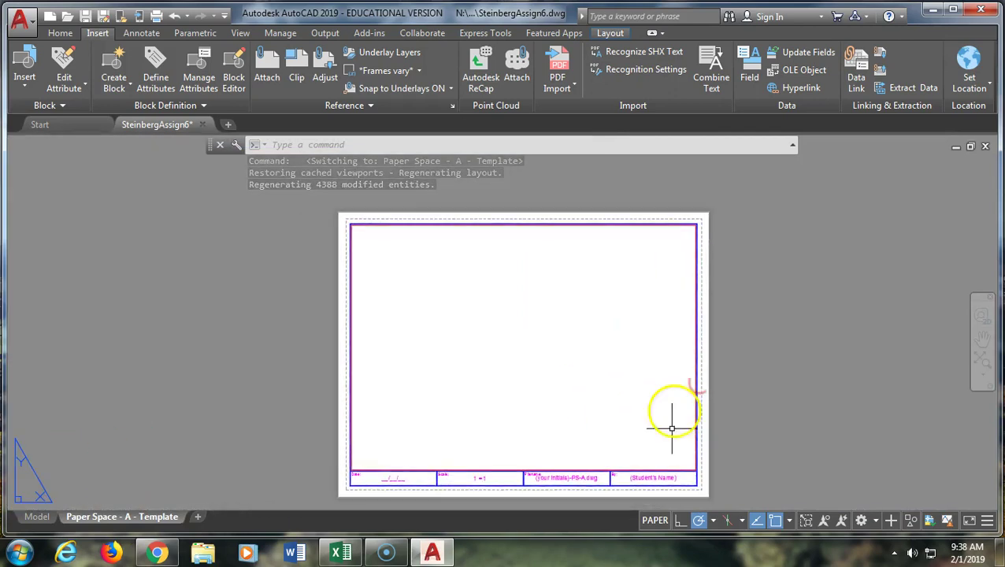
{"action": "left_click", "coordinate": [680, 469]}
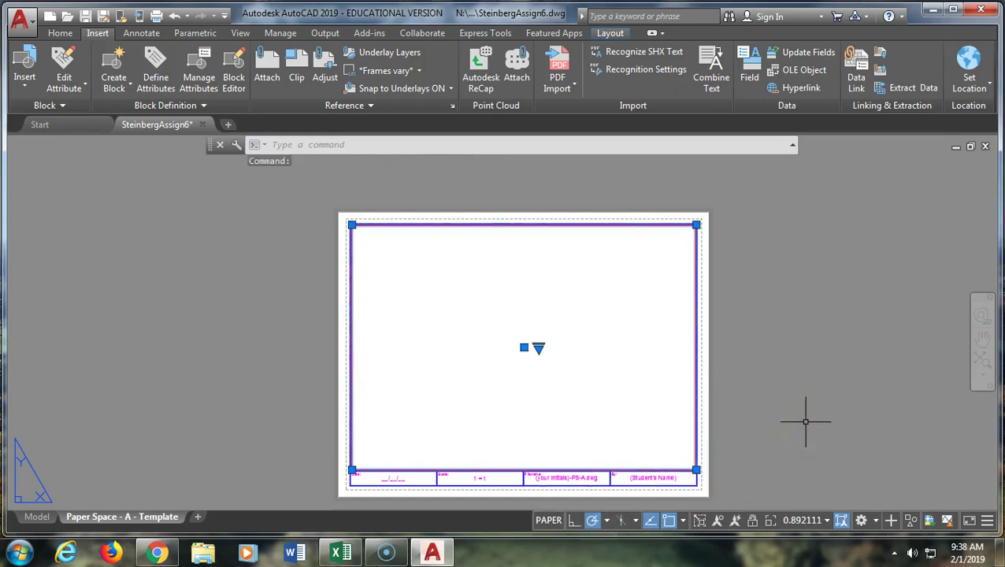
{"action": "key", "text": "Delete"}
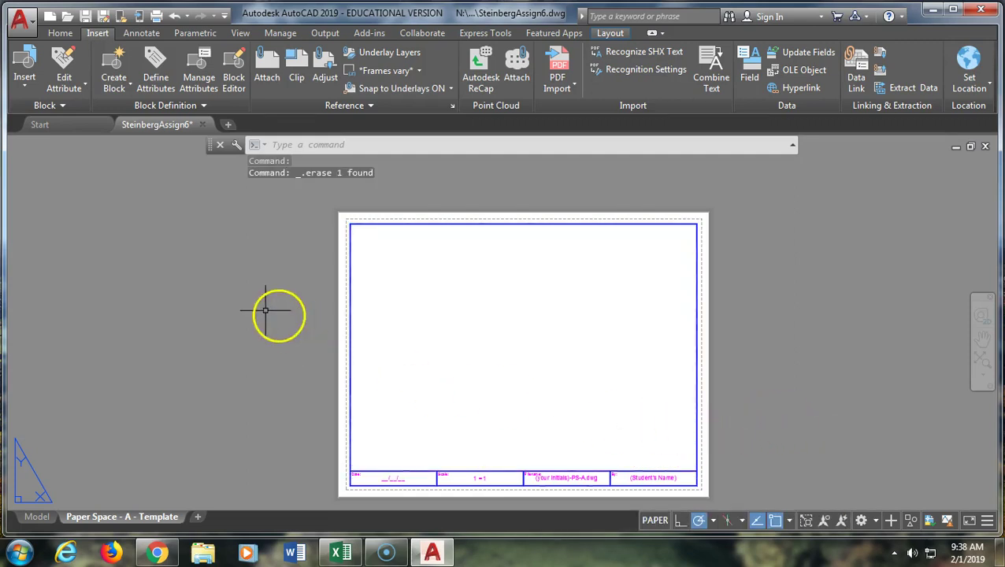
Set the title block's date to 02/01/2019 and its scale to As Shown
{"action": "left_click", "coordinate": [55, 32]}
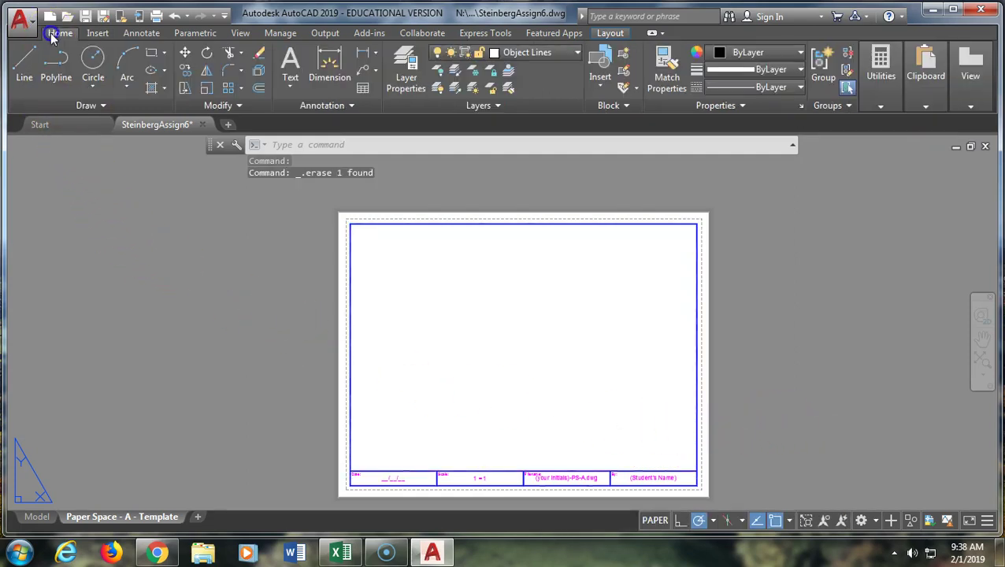
{"action": "double_click", "coordinate": [397, 479]}
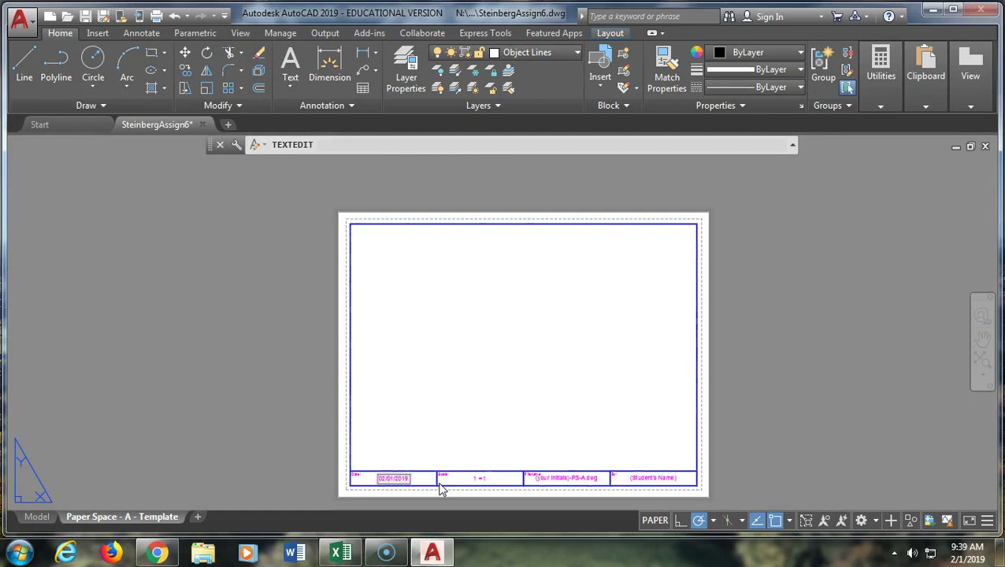
{"action": "left_click", "coordinate": [431, 478]}
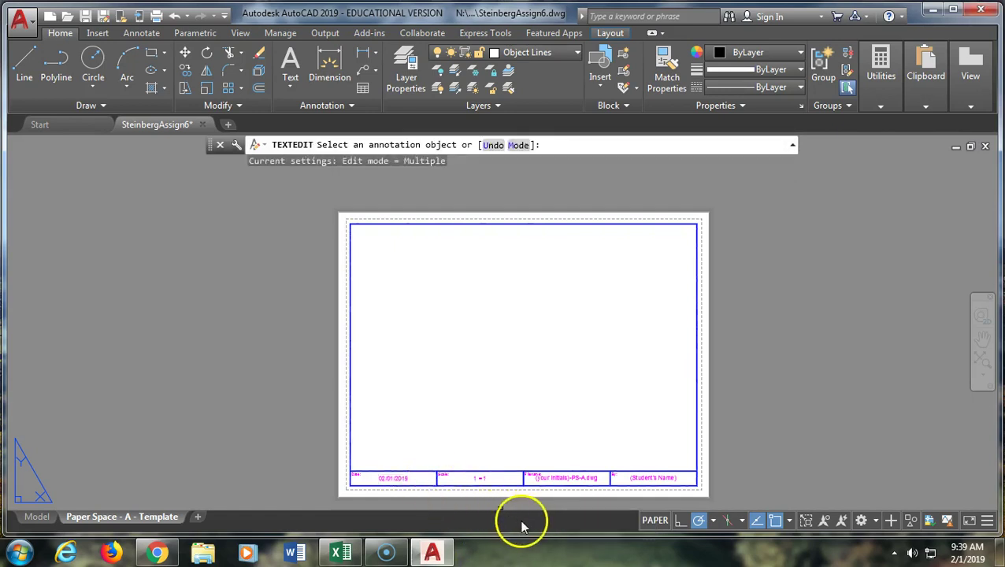
{"action": "left_click", "coordinate": [473, 480]}
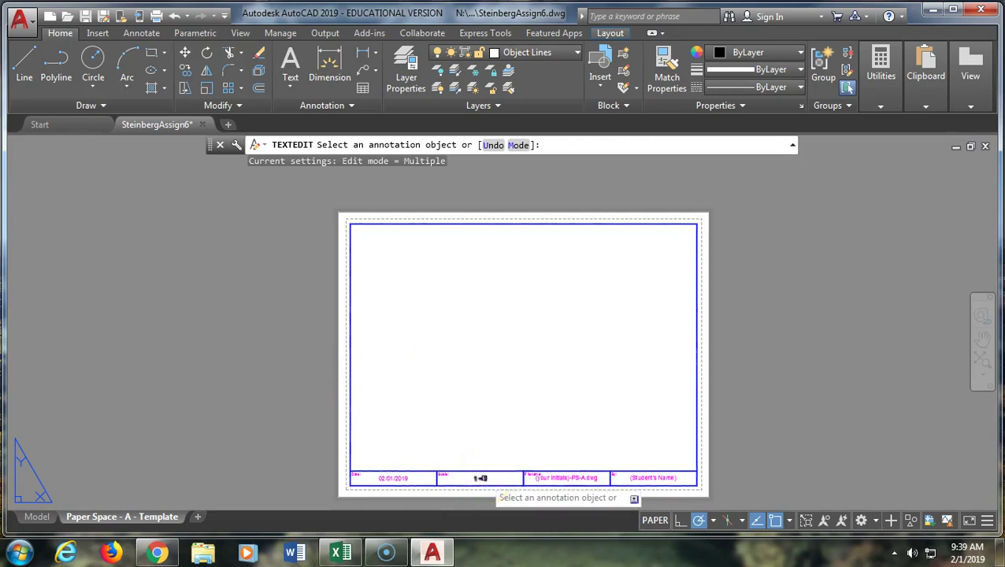
{"action": "left_click", "coordinate": [481, 478]}
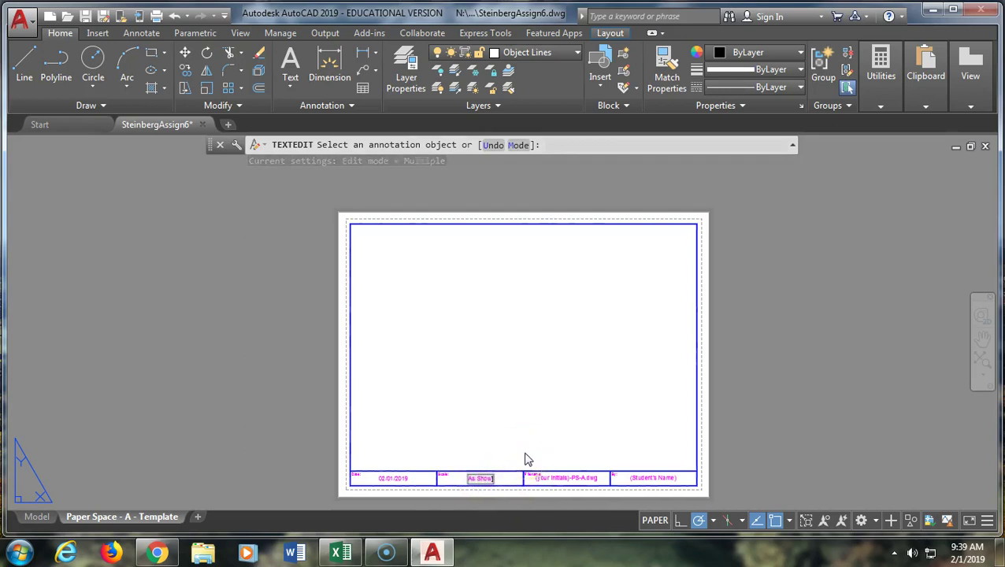
{"action": "left_click", "coordinate": [512, 477]}
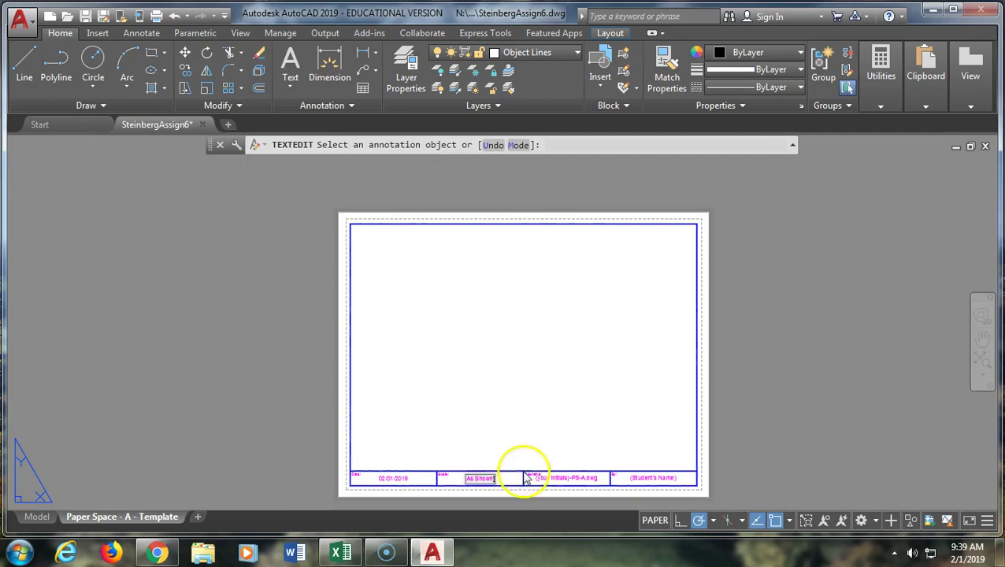
Set the title block's filename to the author's last name followed by Assign6.dwg
{"action": "left_click", "coordinate": [579, 478]}
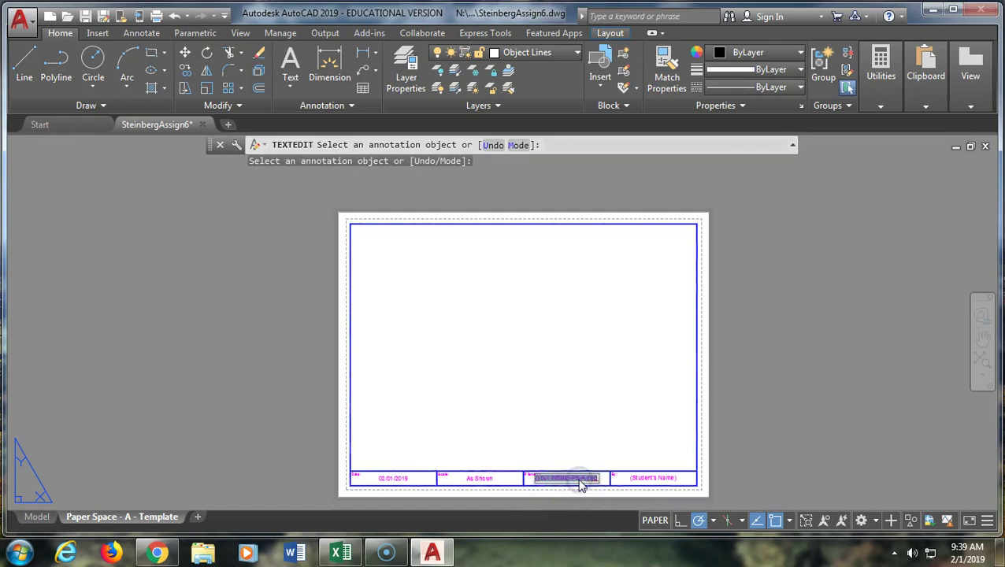
{"action": "type", "text": "Steinber"}
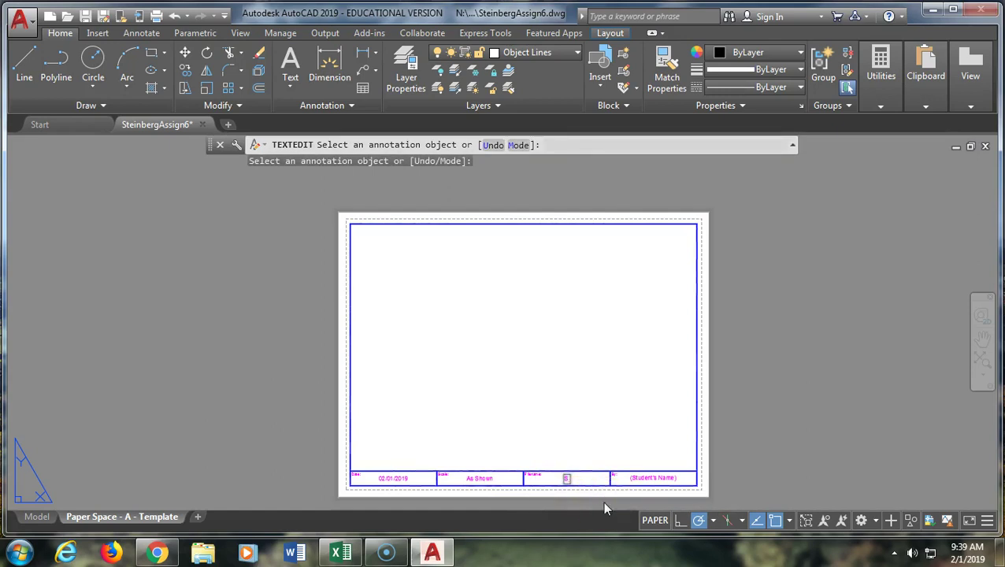
{"action": "type", "text": "g"}
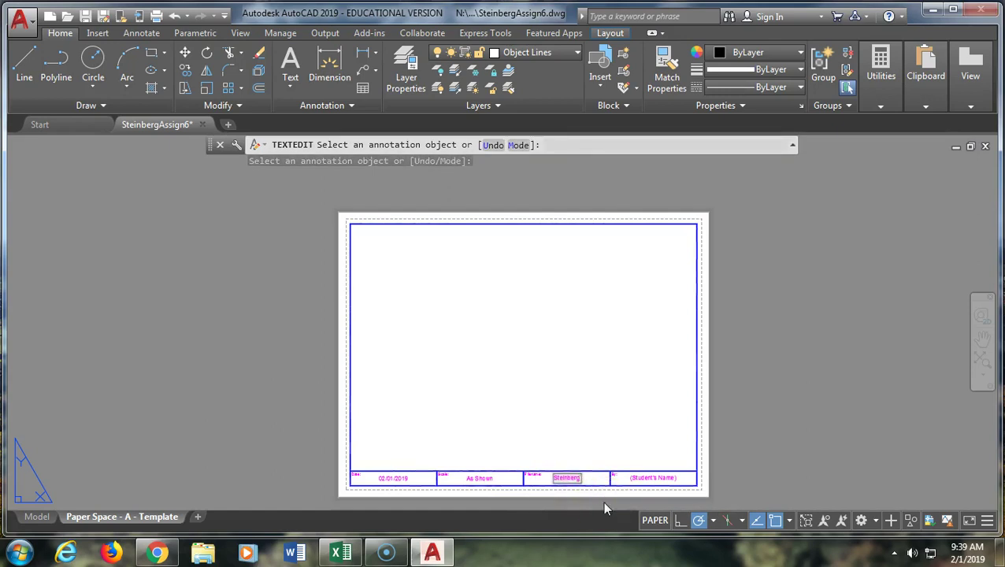
{"action": "type", "text": "Assign"}
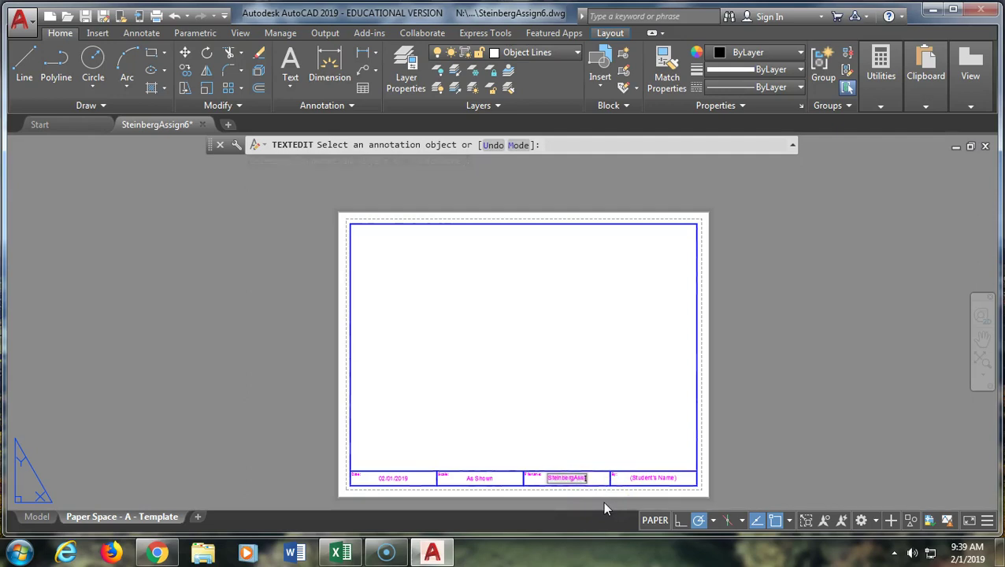
{"action": "type", "text": "6.dwg"}
{"action": "left_click", "coordinate": [611, 493]}
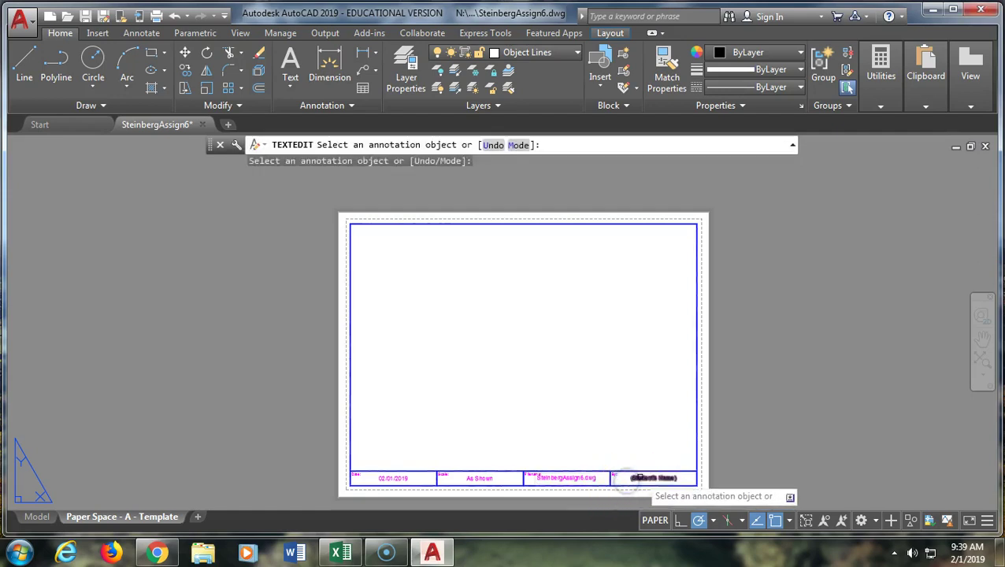
Replace the student name placeholder in the title block's By field with the author's full name
{"action": "left_click", "coordinate": [640, 477]}
{"action": "key", "text": "BackSpace"}
{"action": "type", "text": "Shalimar St"}
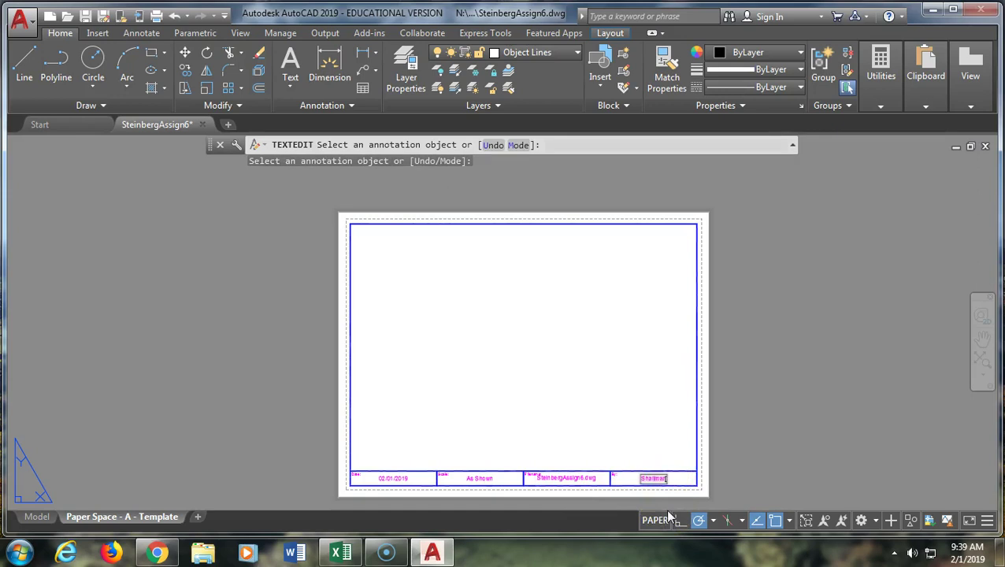
{"action": "type", "text": "einberg"}
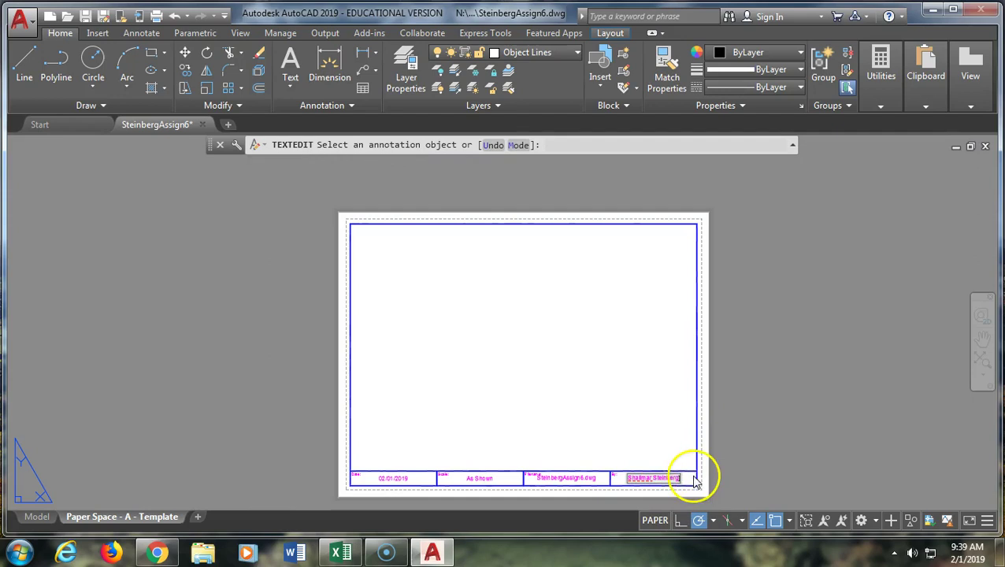
{"action": "left_click", "coordinate": [689, 479]}
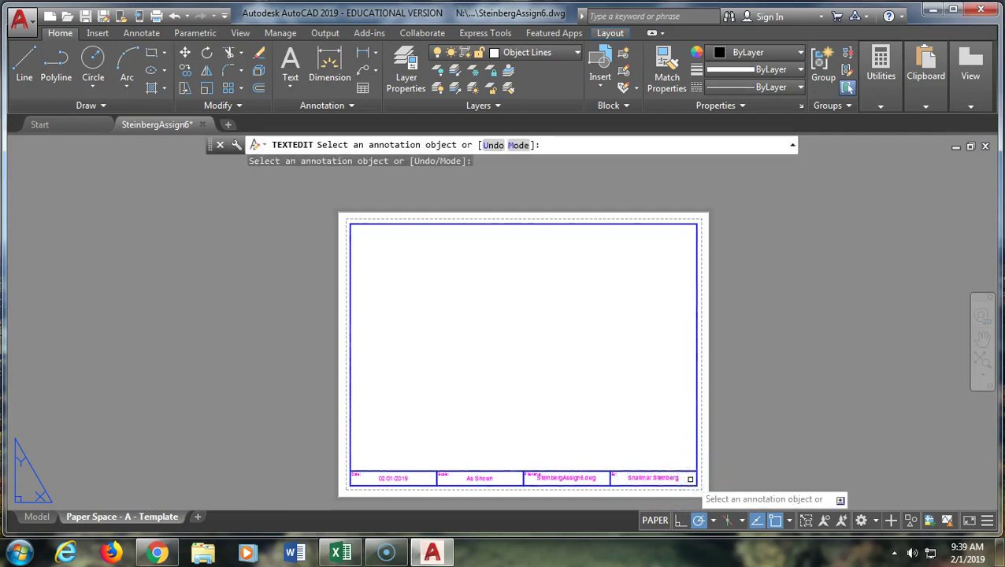
{"action": "key", "text": "Return"}
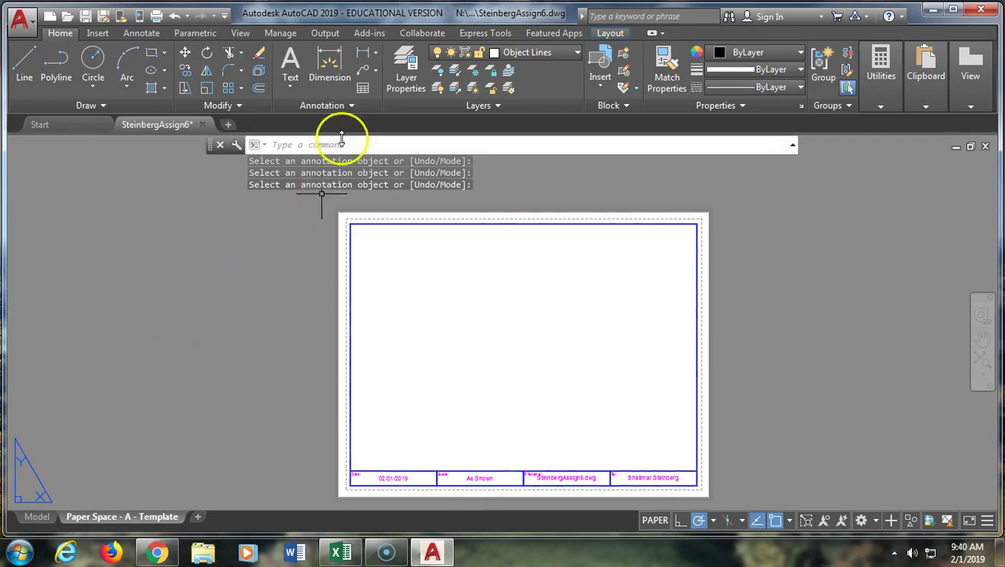
Find the PS-Vport1 layer in the Layer Properties Manager and check the assignment sheet in Chrome for the required viewport layers
{"action": "left_click", "coordinate": [542, 54]}
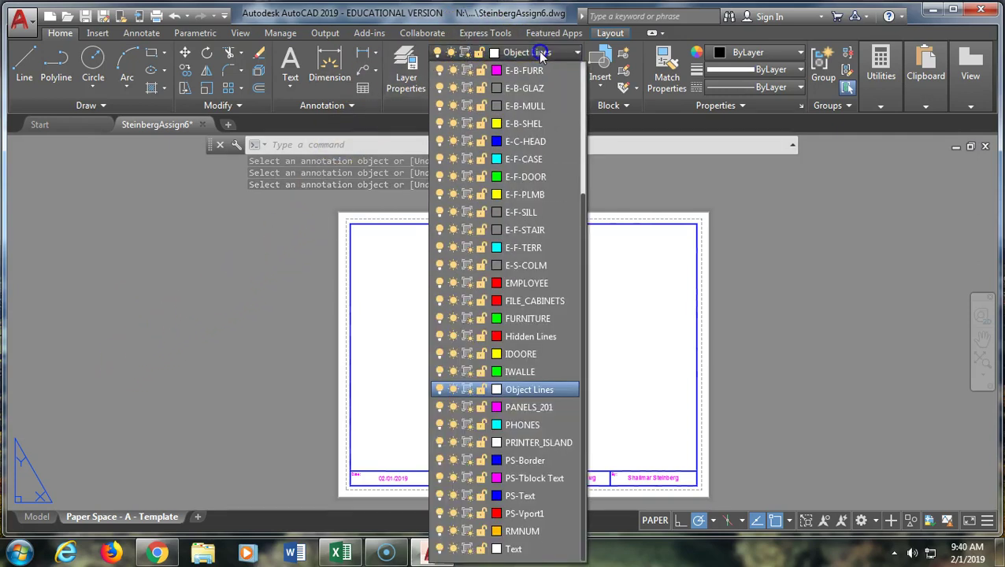
{"action": "left_click", "coordinate": [406, 69]}
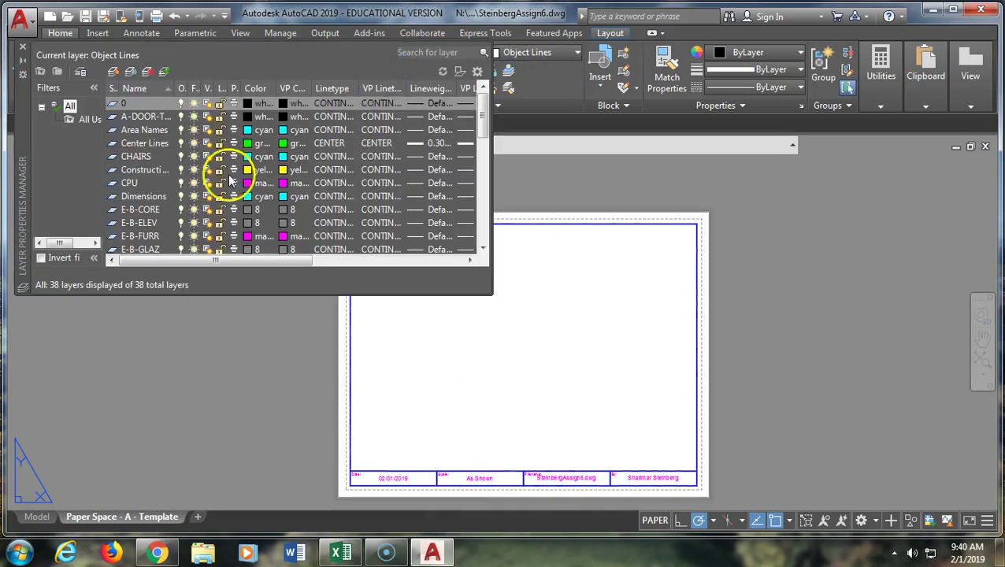
{"action": "scroll", "coordinate": [174, 211], "scroll_direction": "down", "scroll_amount": 6}
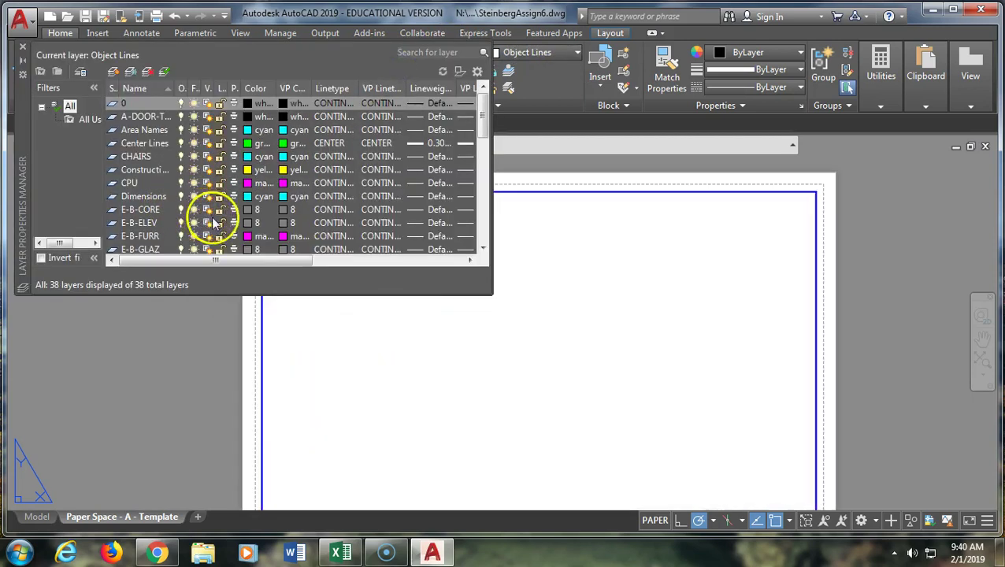
{"action": "left_click", "coordinate": [482, 224]}
{"action": "left_click", "coordinate": [482, 223]}
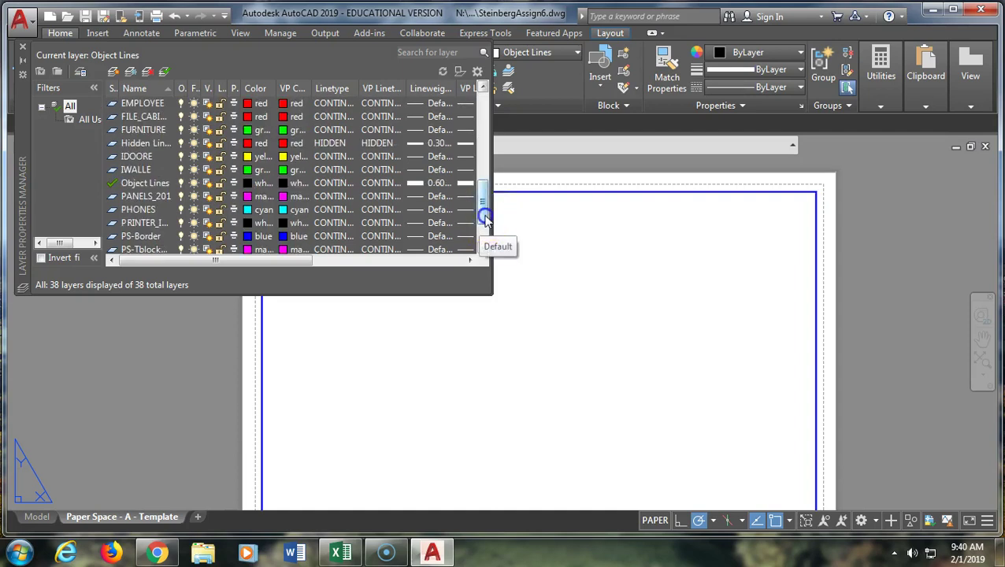
{"action": "left_click", "coordinate": [481, 228]}
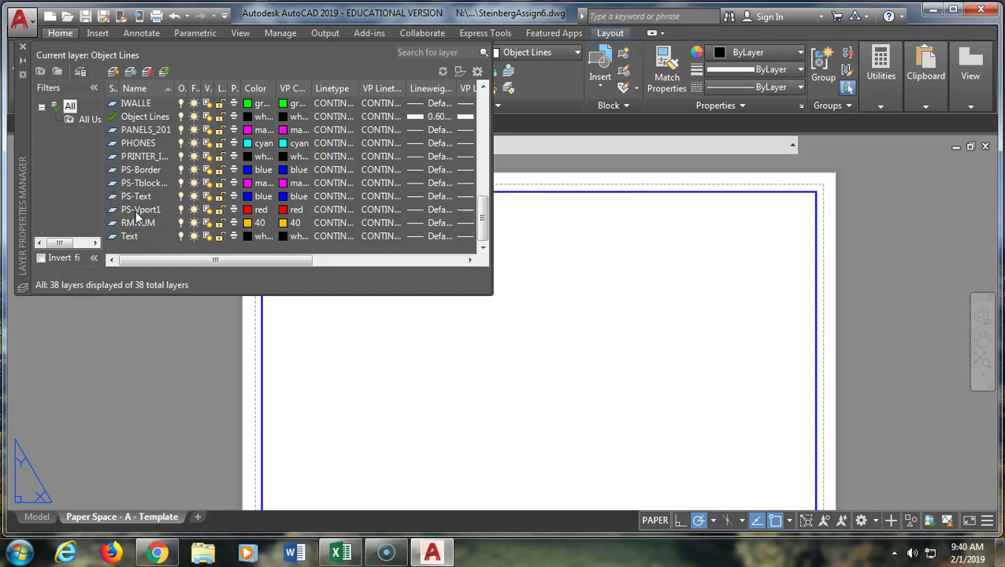
{"action": "left_click", "coordinate": [153, 551]}
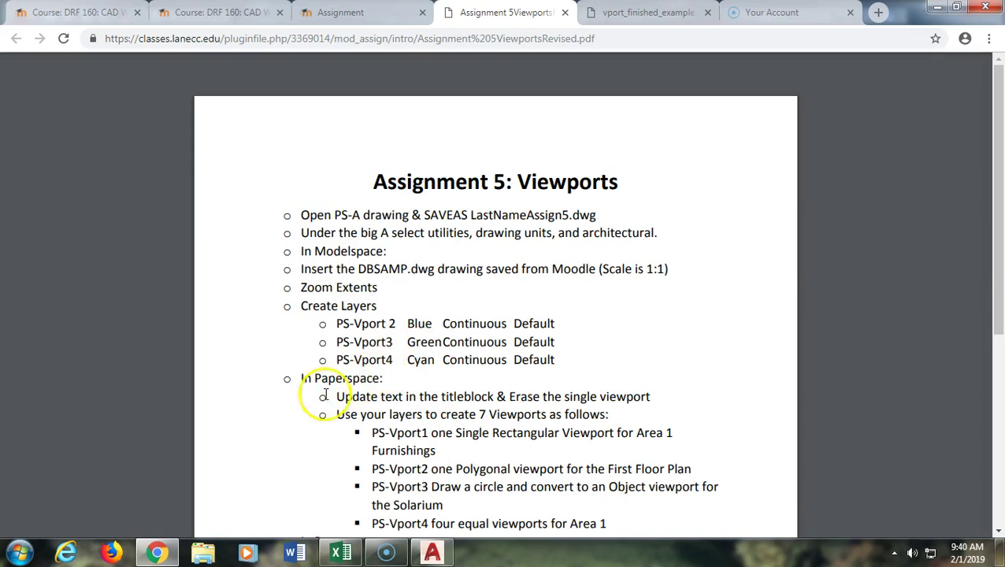
{"action": "left_click", "coordinate": [432, 552]}
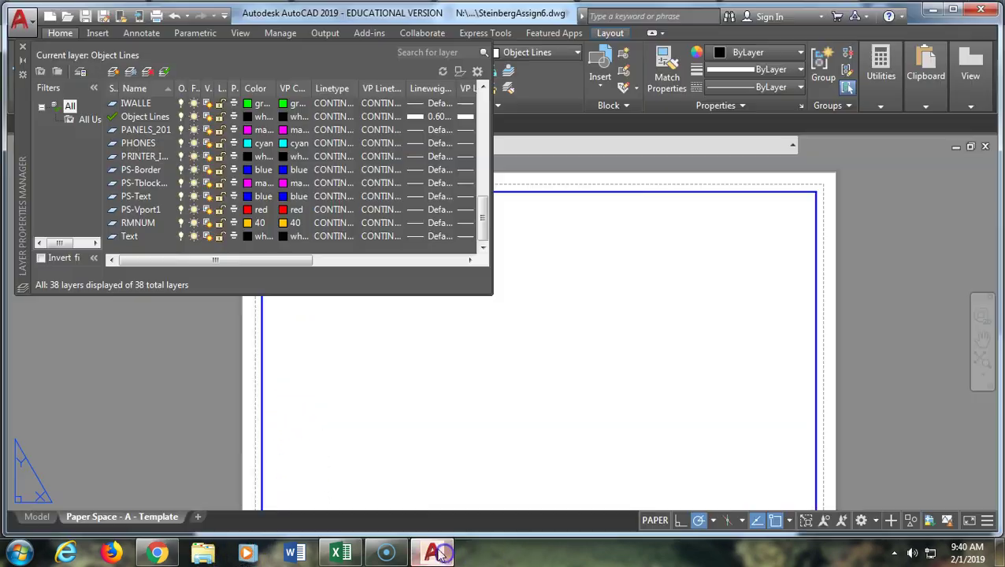
Create a new layer named PS-Vport2 based on PS-Vport1 and set its color to blue
{"action": "left_click", "coordinate": [147, 209]}
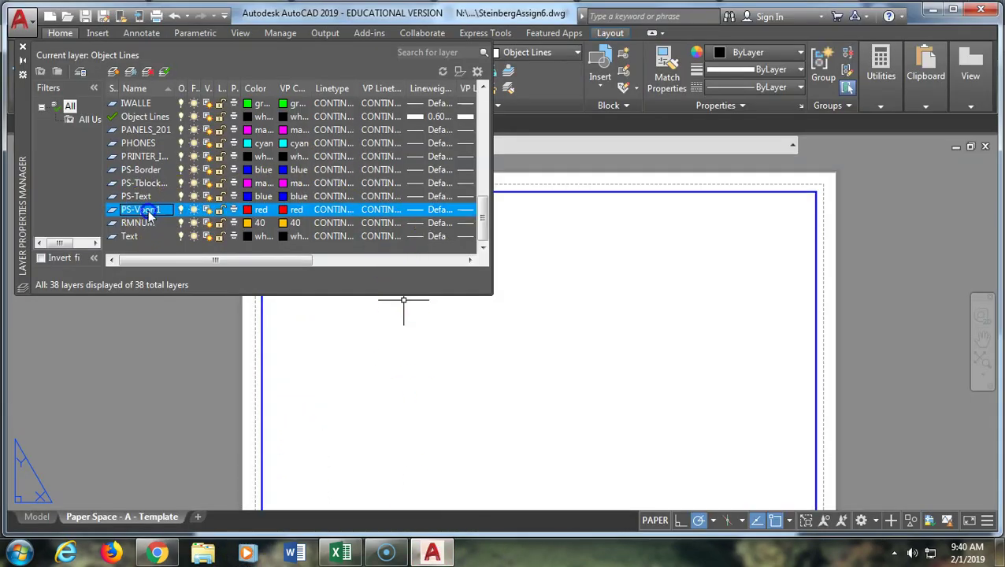
{"action": "left_click", "coordinate": [114, 71]}
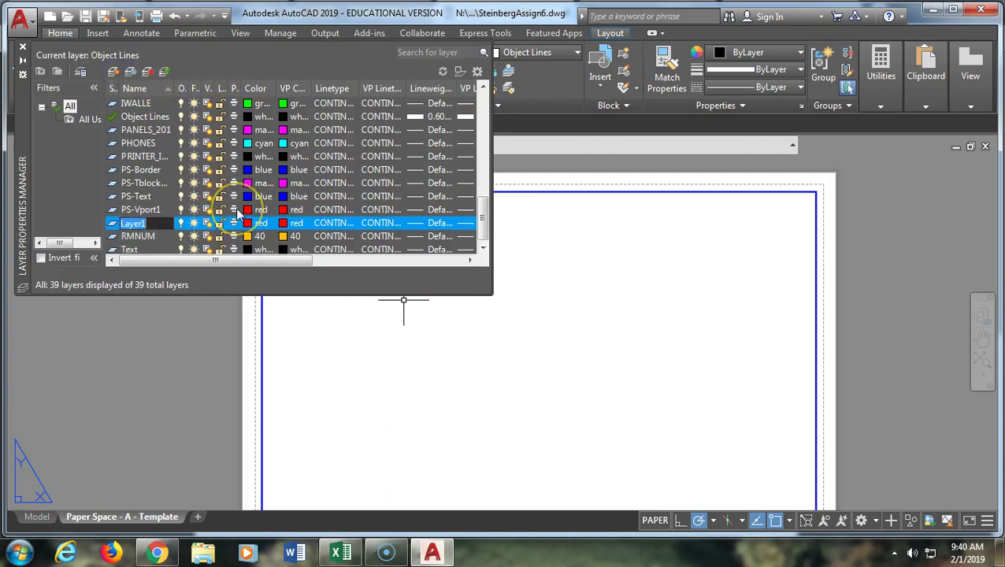
{"action": "type", "text": "PS-Vport2"}
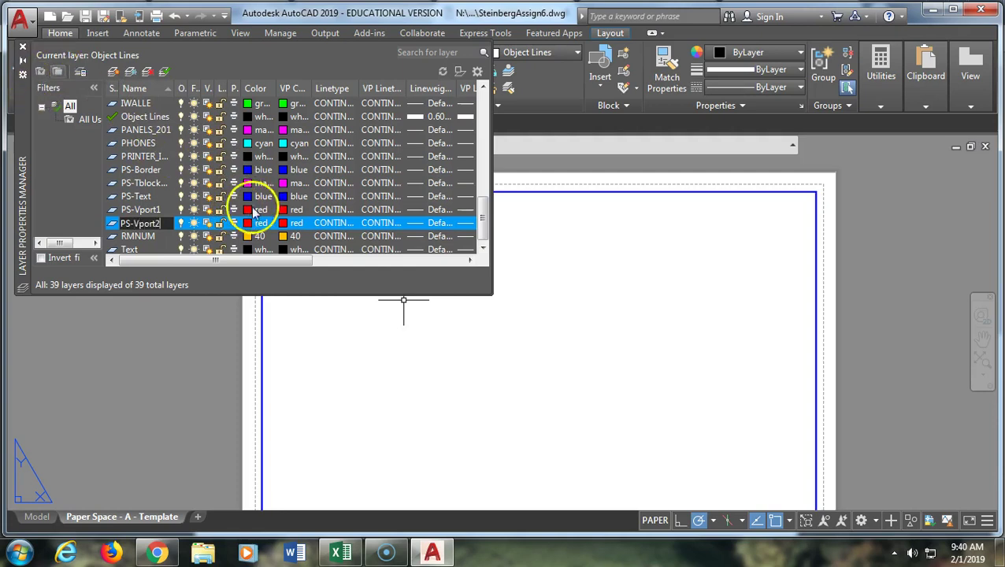
{"action": "left_click", "coordinate": [244, 224]}
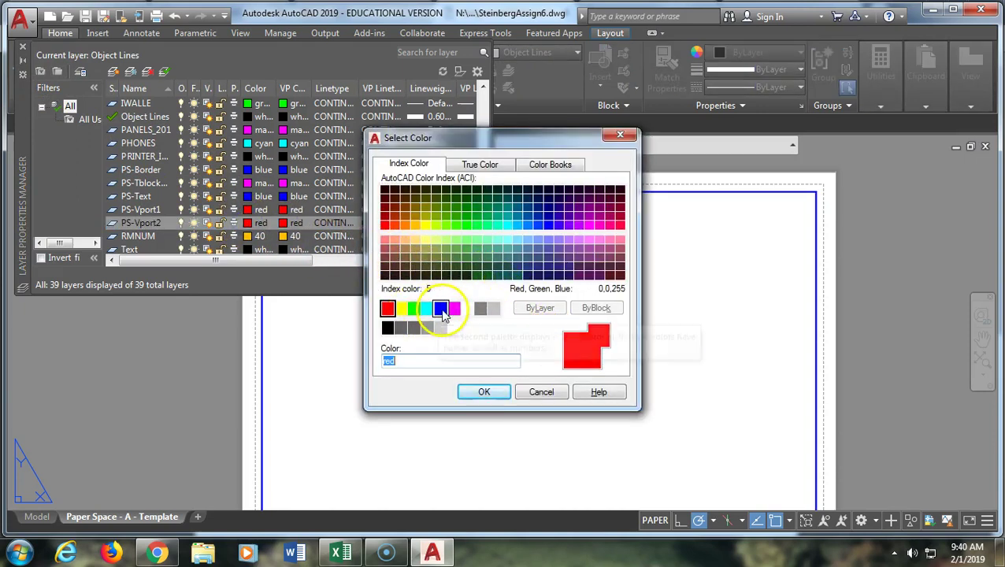
{"action": "left_click", "coordinate": [440, 308]}
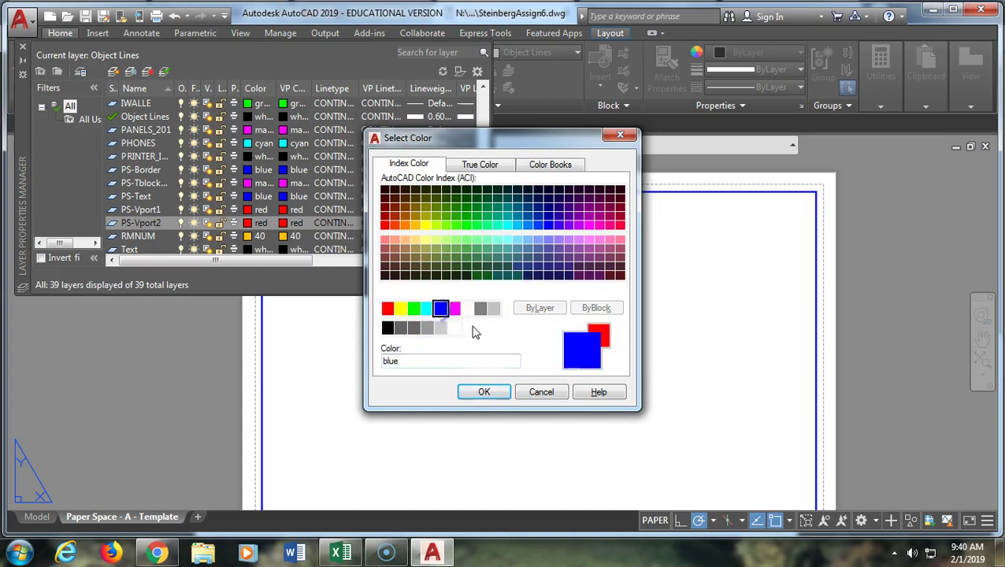
{"action": "left_click", "coordinate": [485, 392]}
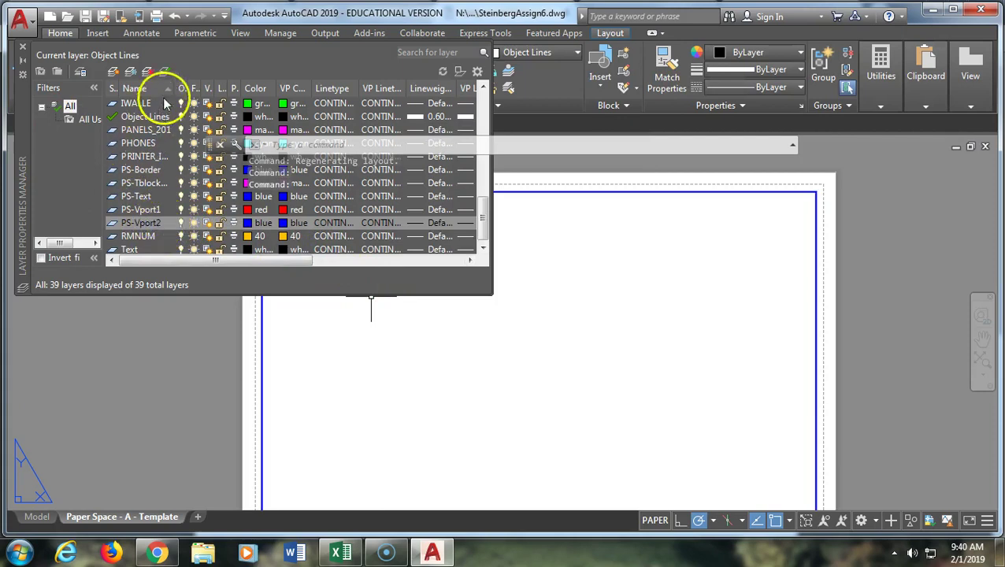
Create a new layer named PS-Vport3 and set its color to green
{"action": "left_click", "coordinate": [113, 71]}
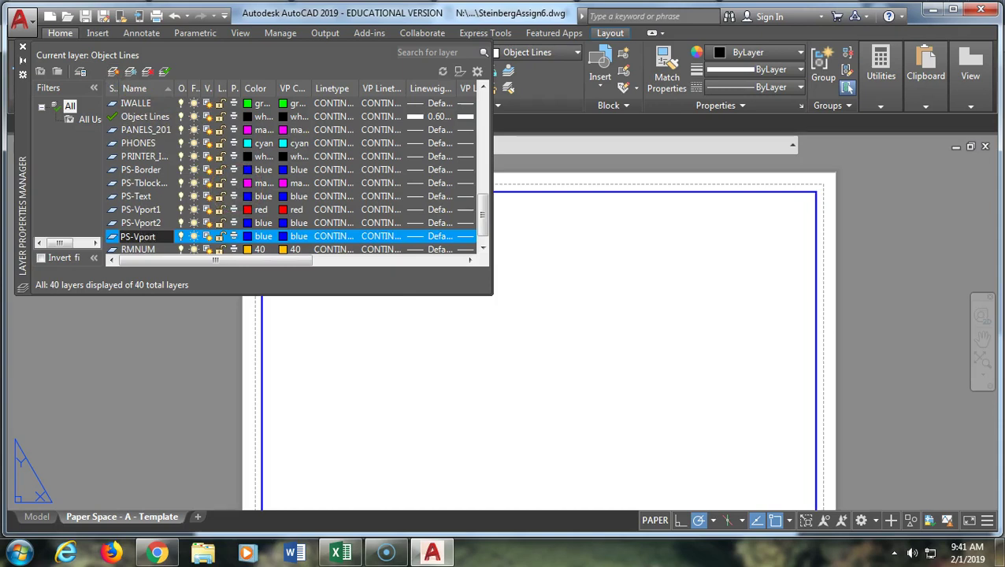
{"action": "left_click", "coordinate": [252, 237]}
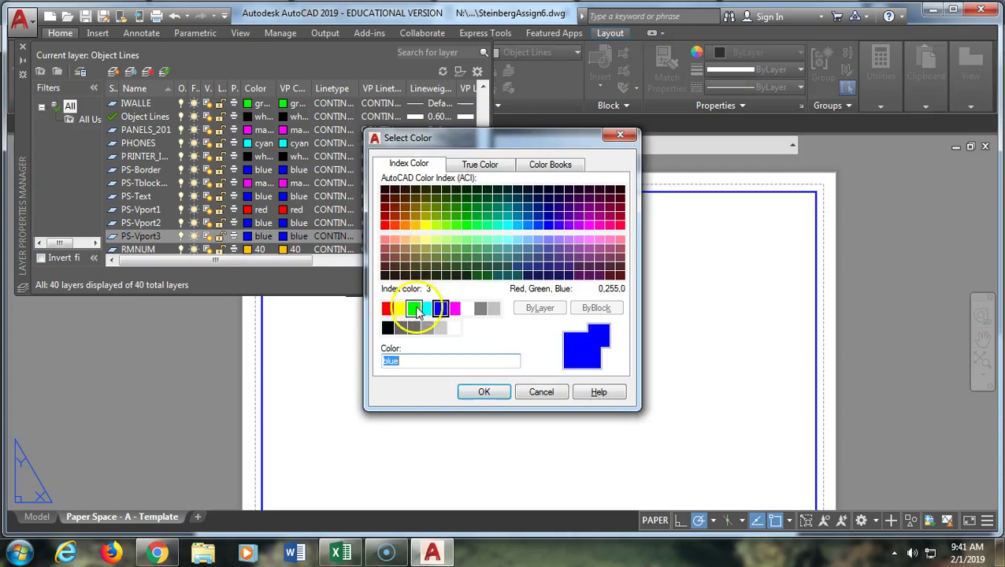
{"action": "left_click", "coordinate": [414, 308]}
{"action": "left_click", "coordinate": [486, 391]}
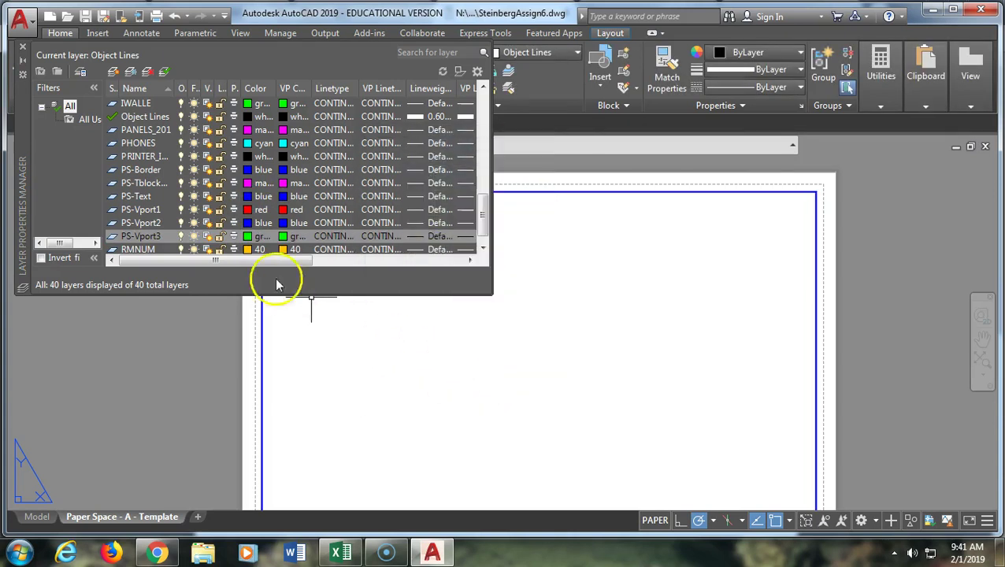
Create a new layer named PS-Vport4 with the color cyan, and close the Layer Properties Manager
{"action": "left_click", "coordinate": [114, 71]}
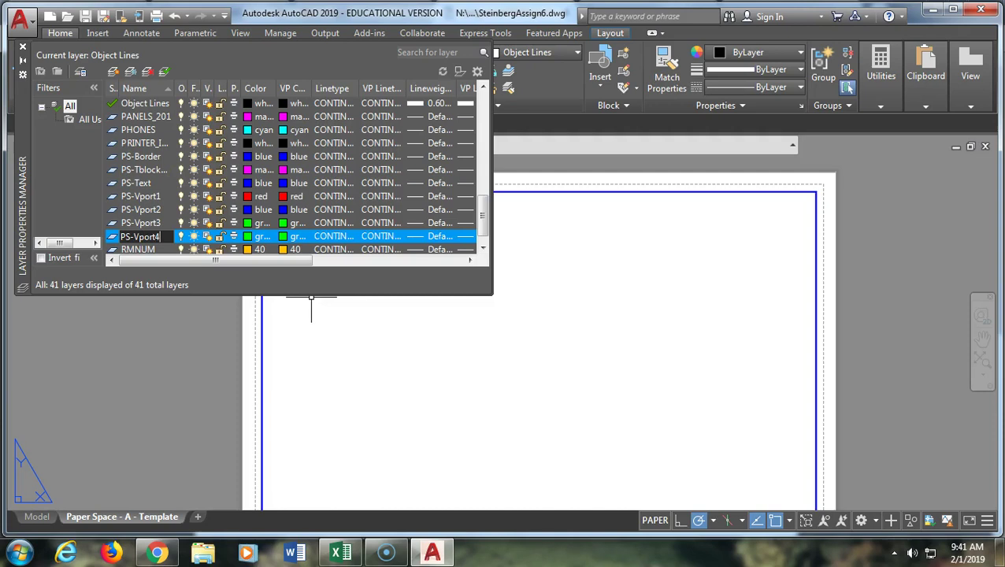
{"action": "left_click", "coordinate": [260, 236]}
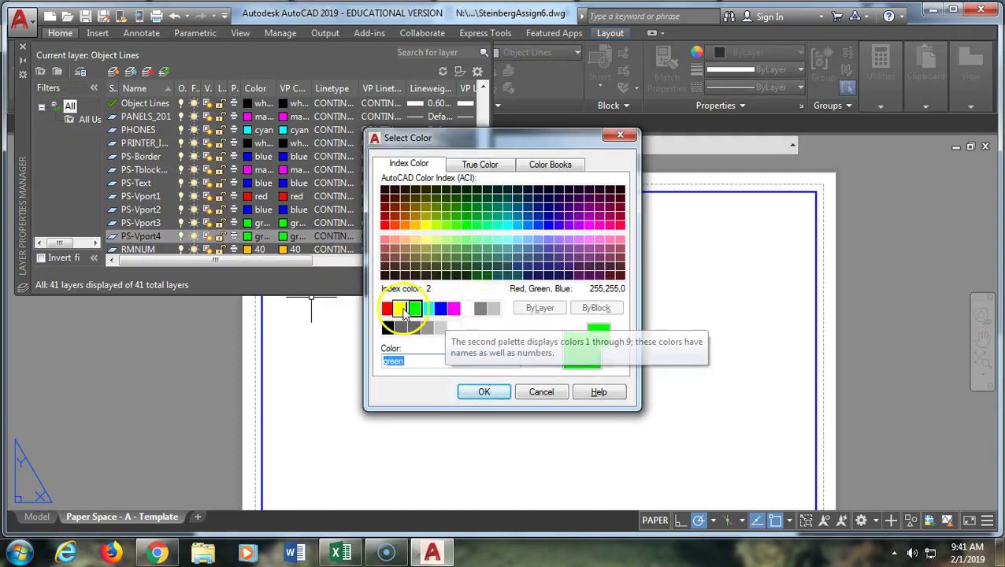
{"action": "left_click", "coordinate": [427, 308]}
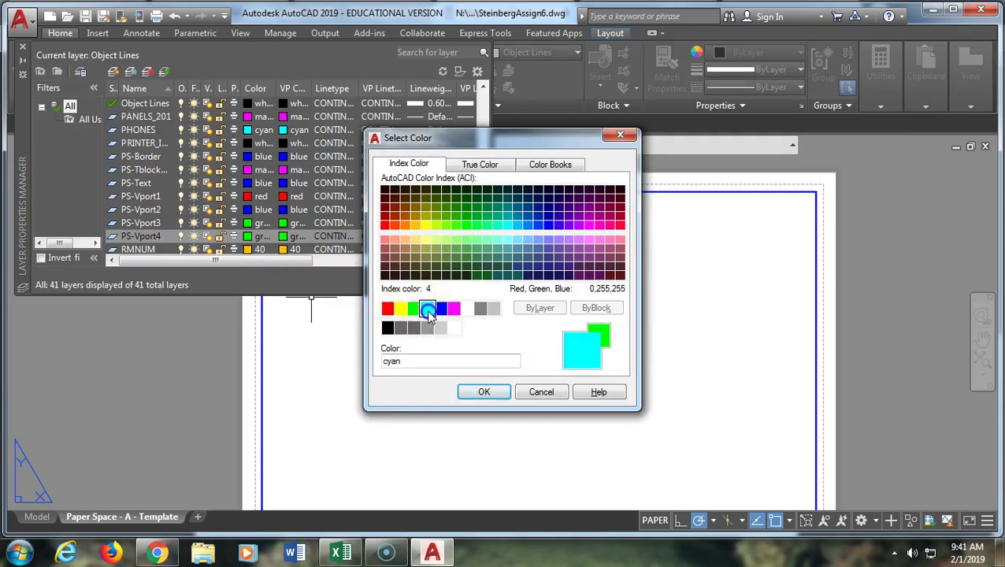
{"action": "left_click", "coordinate": [483, 392]}
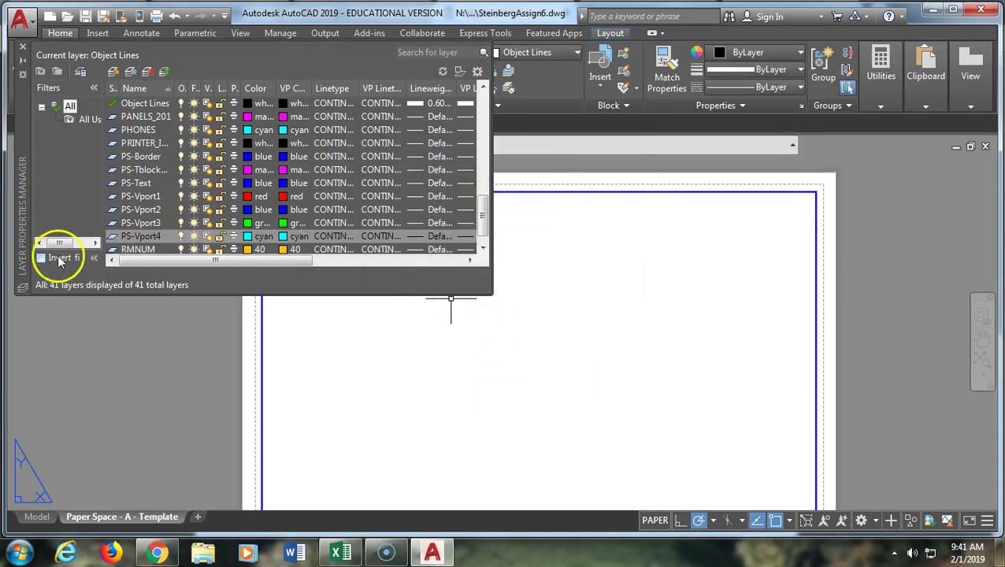
{"action": "left_click", "coordinate": [23, 50]}
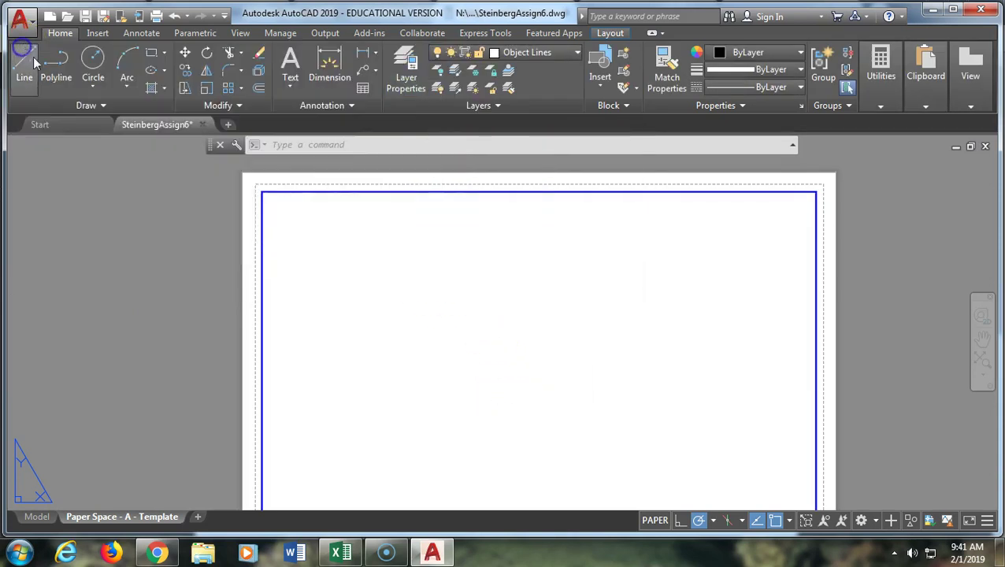
{"action": "scroll", "coordinate": [415, 265], "scroll_direction": "down", "scroll_amount": 2}
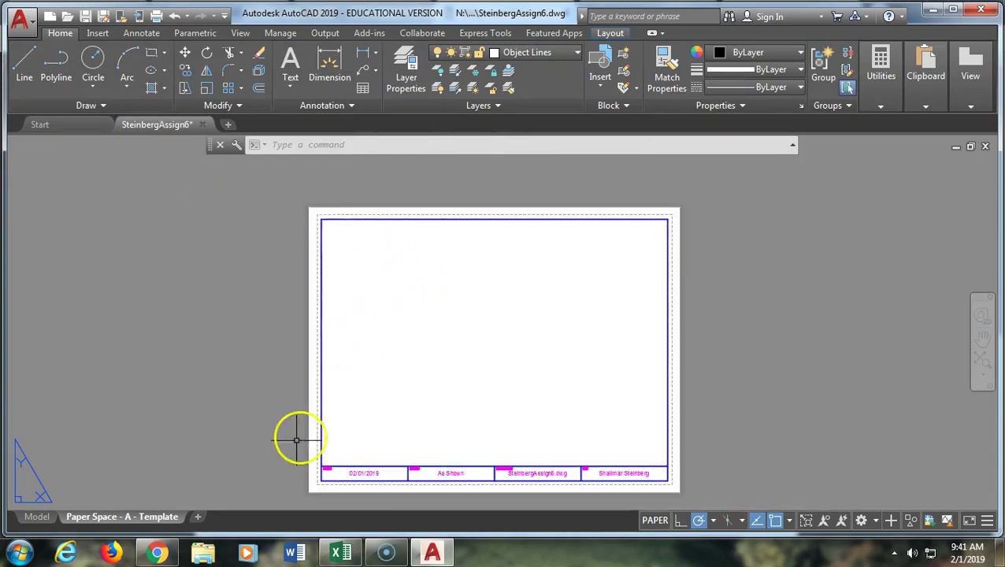
Switch to Chrome to review the assignment's viewport requirements and the finished viewport example, and return to AutoCAD
{"action": "left_click", "coordinate": [157, 552]}
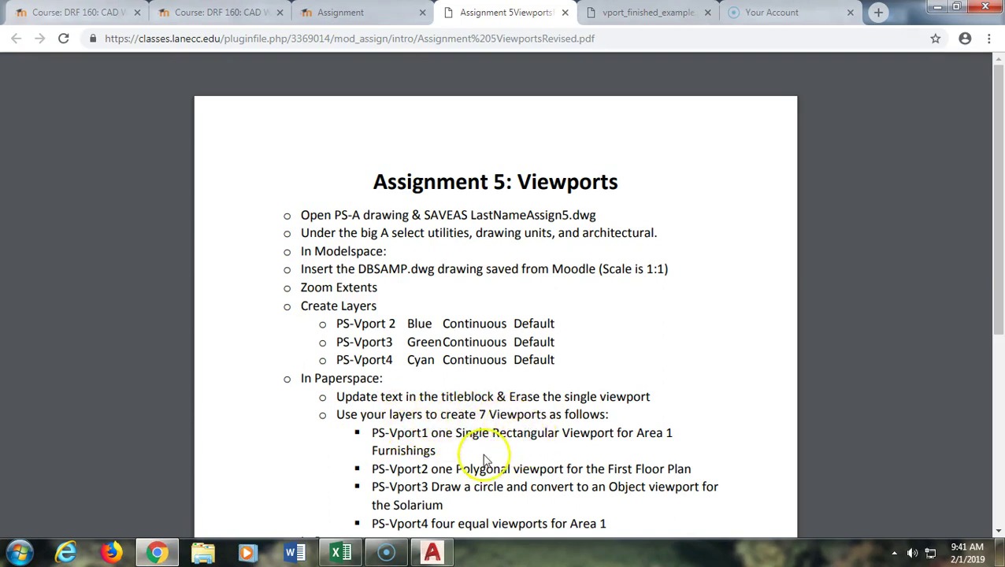
{"action": "scroll", "coordinate": [478, 458], "scroll_direction": "down", "scroll_amount": 1}
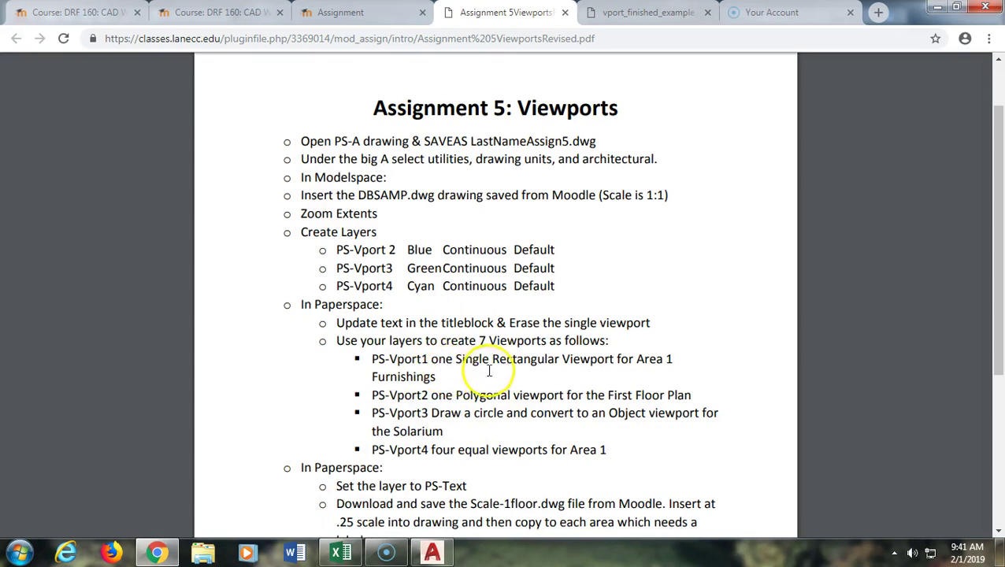
{"action": "left_click", "coordinate": [682, 12]}
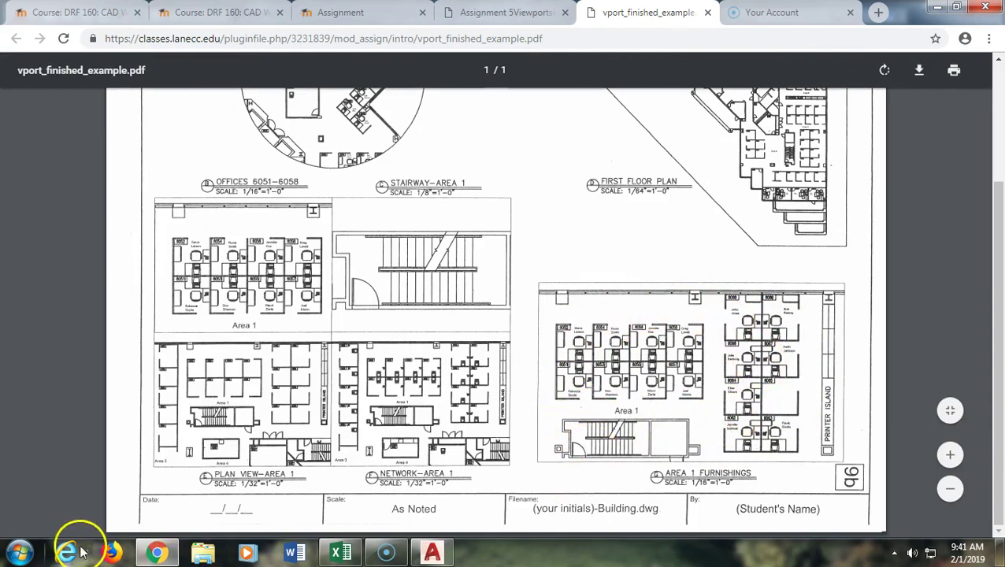
{"action": "left_click", "coordinate": [431, 552]}
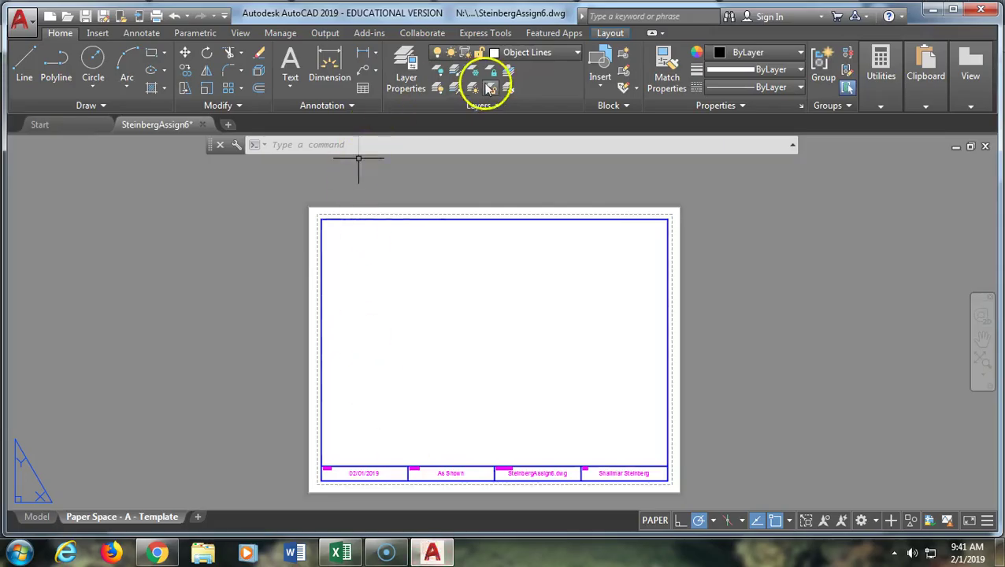
Make PS-Vport1 the current layer and create a rectangular viewport above the title block, its upper-left corner at about 5 5/8", 4 1/4"
{"action": "left_click", "coordinate": [538, 53]}
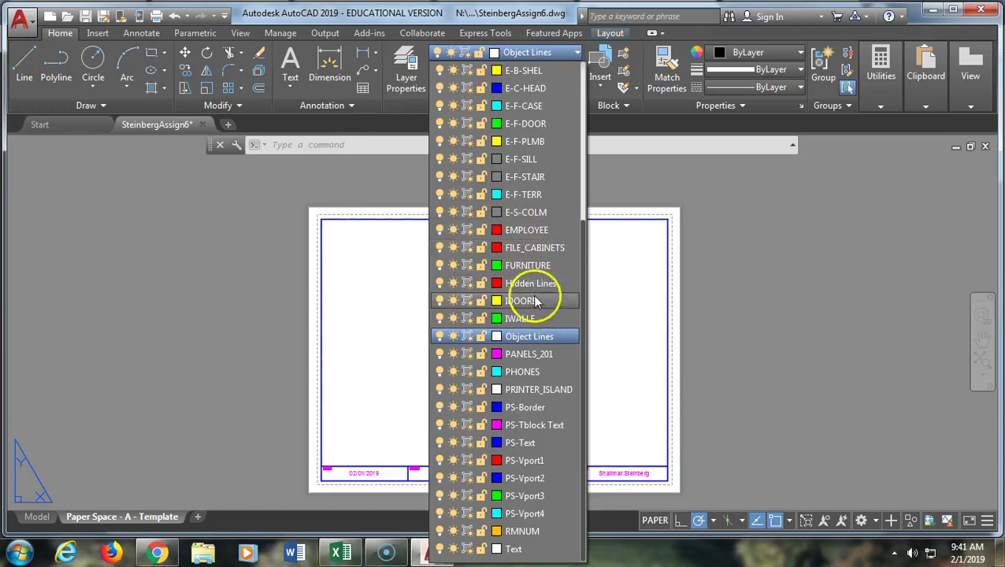
{"action": "left_click", "coordinate": [543, 461]}
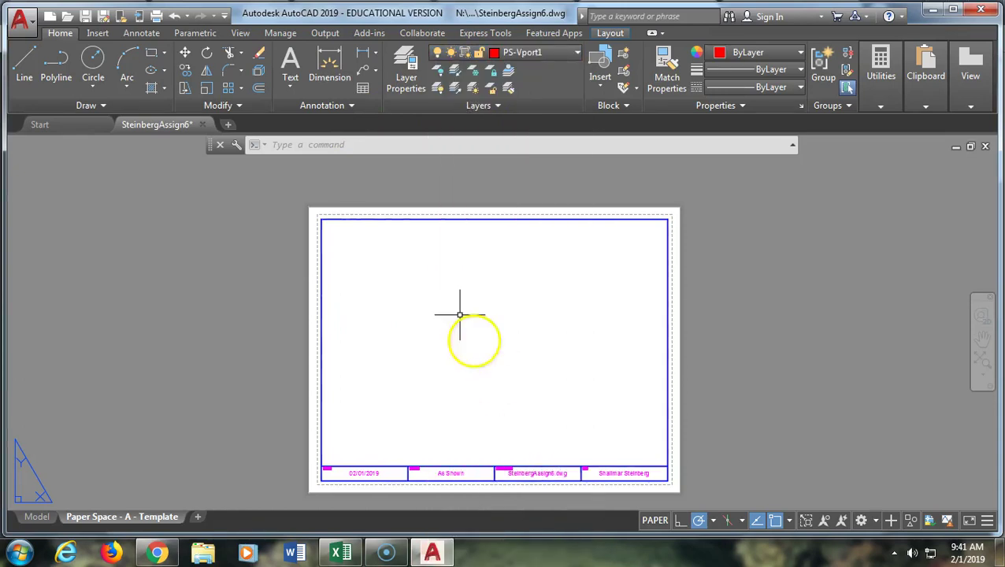
{"action": "left_click", "coordinate": [611, 33]}
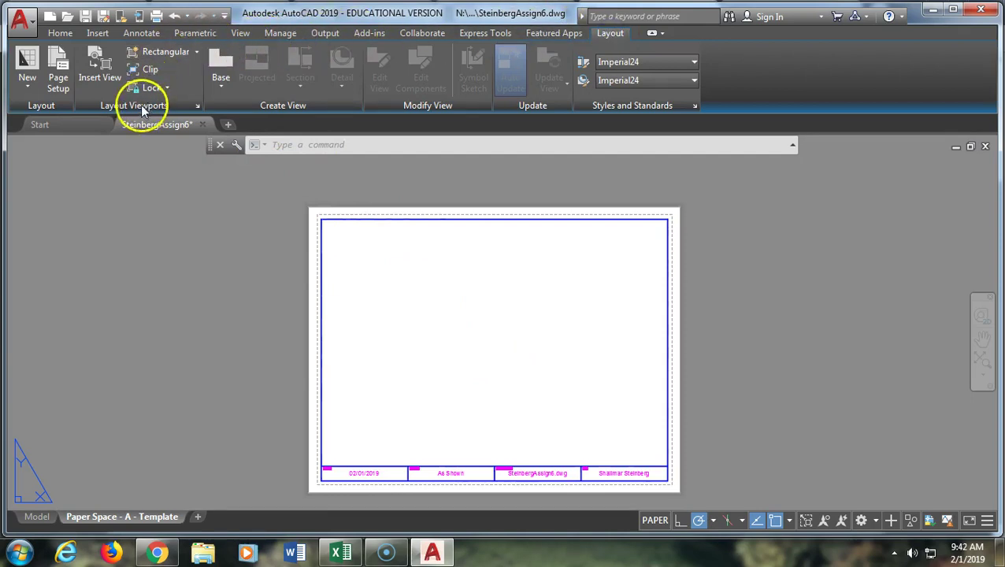
{"action": "left_click", "coordinate": [171, 51]}
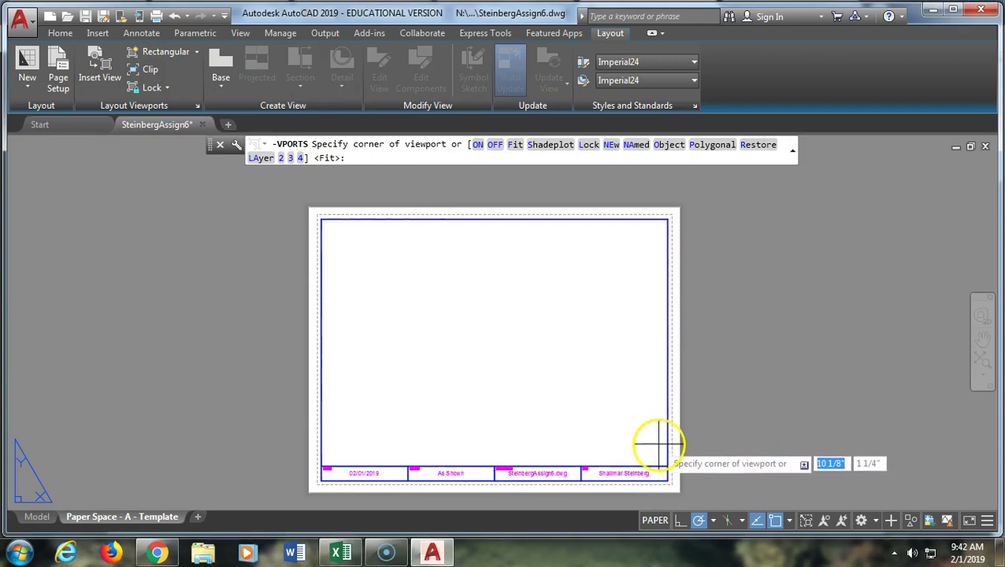
{"action": "scroll", "coordinate": [658, 445], "scroll_direction": "up", "scroll_amount": 4}
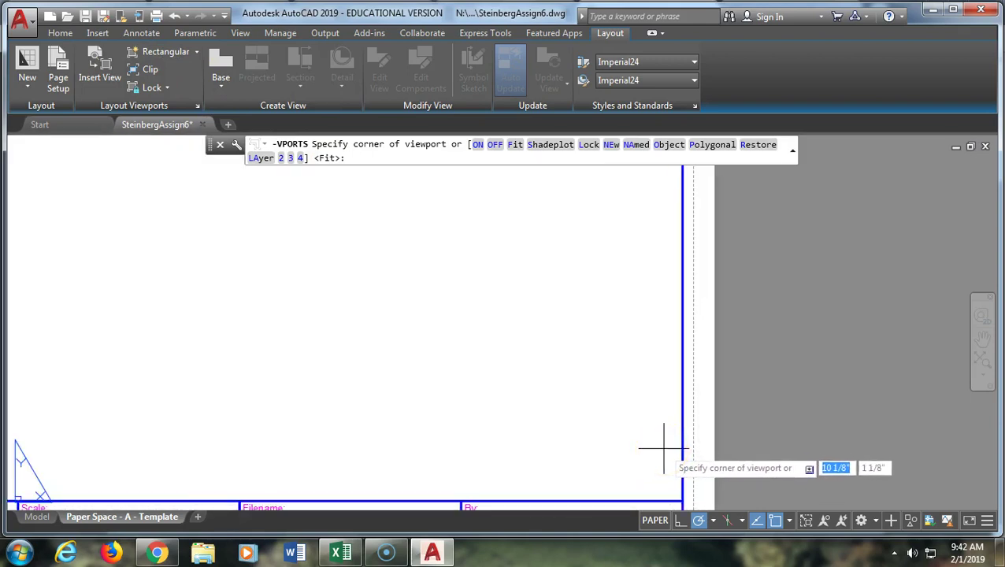
{"action": "left_click", "coordinate": [666, 451]}
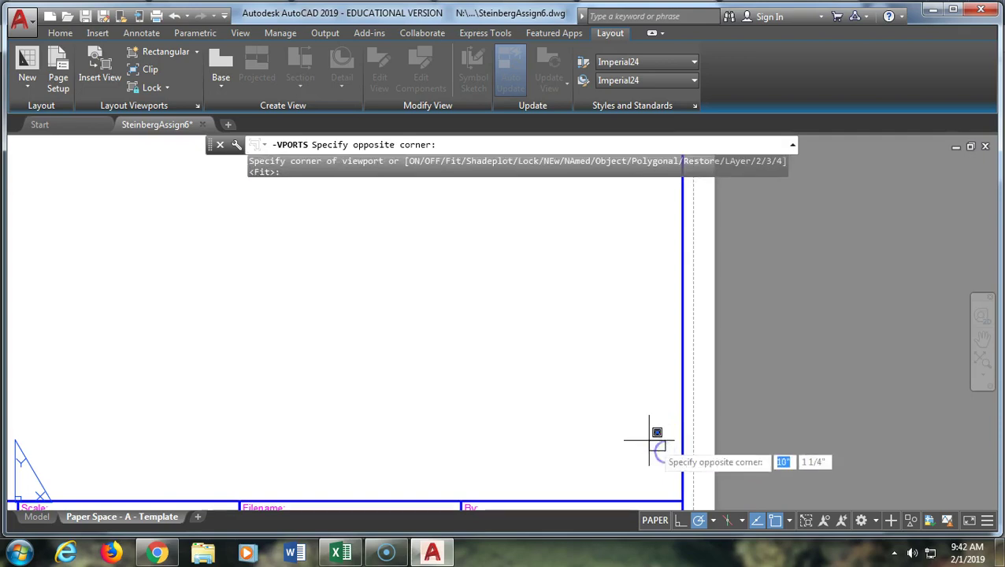
{"action": "scroll", "coordinate": [365, 303], "scroll_direction": "down", "scroll_amount": 5}
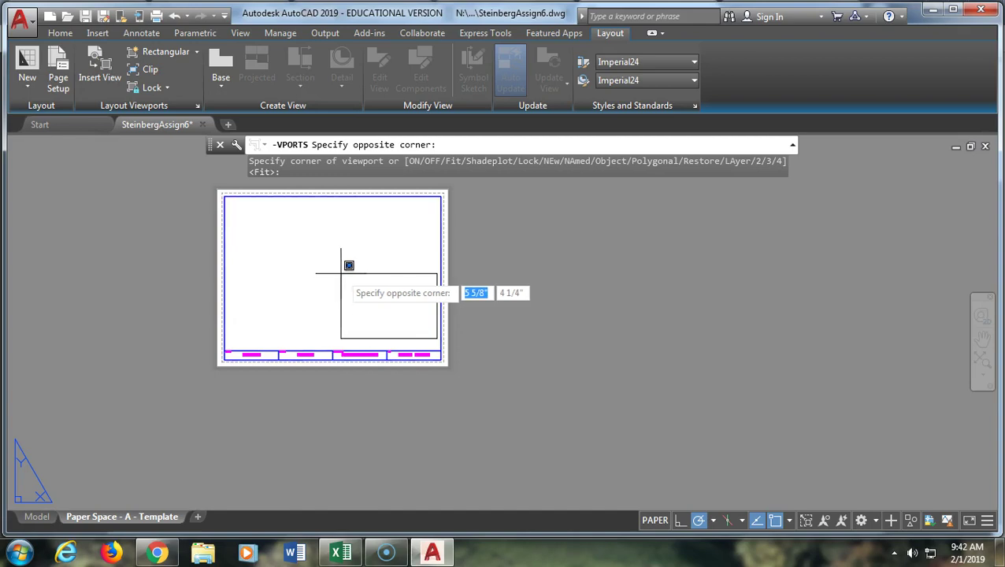
{"action": "left_click", "coordinate": [341, 273]}
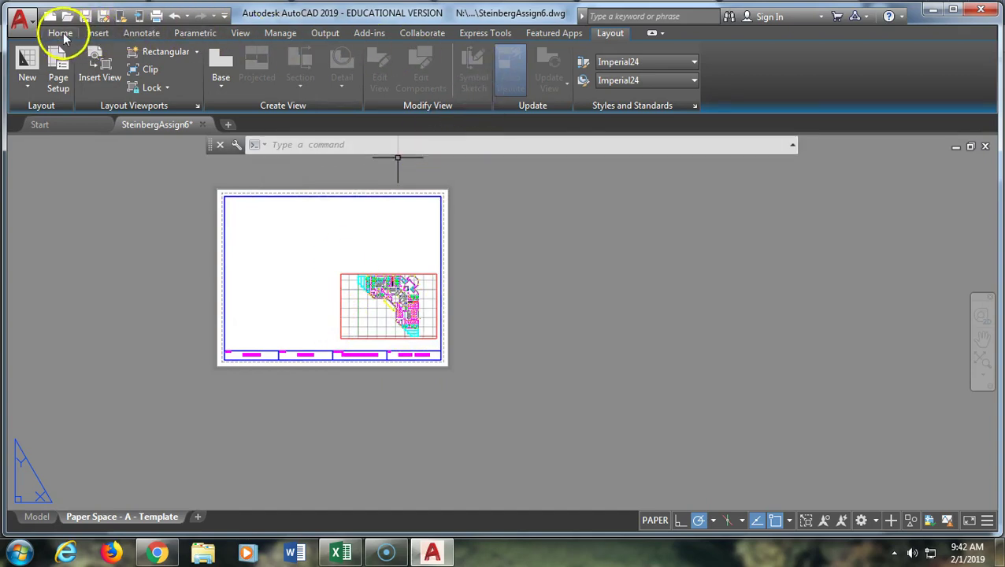
Make PS-Vport2 the current layer
{"action": "left_click", "coordinate": [61, 34]}
{"action": "left_click", "coordinate": [554, 51]}
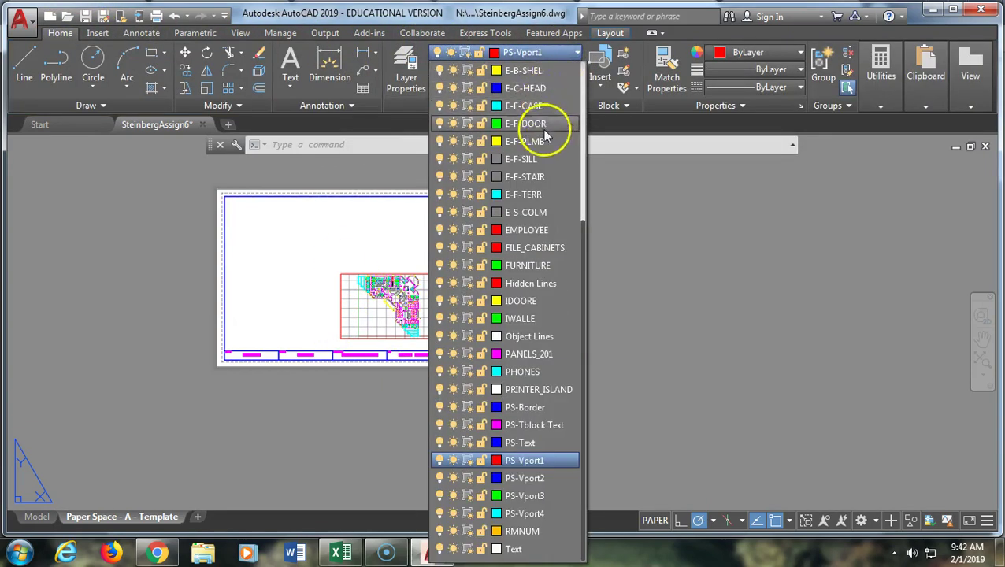
{"action": "left_click", "coordinate": [546, 477]}
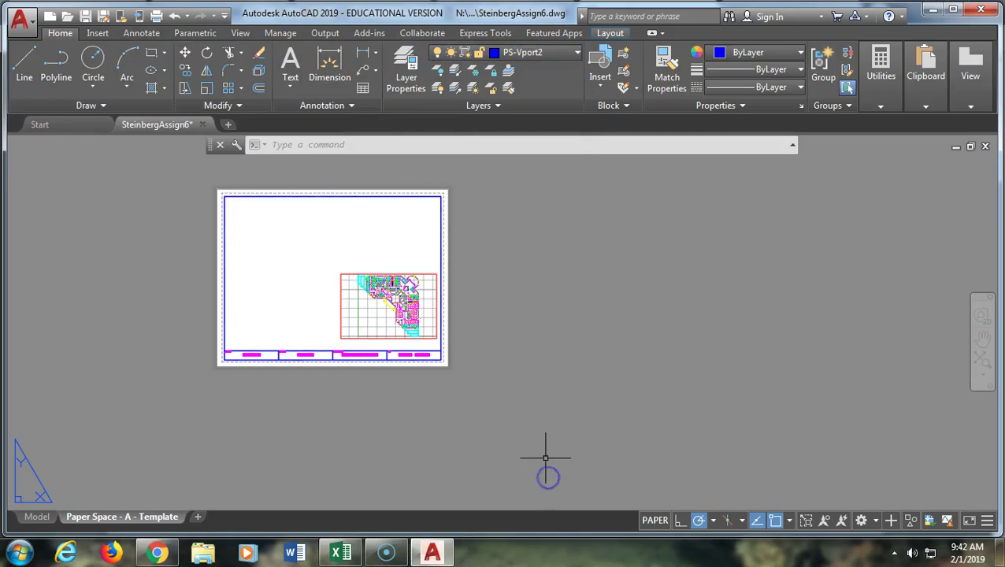
Switch to Chrome to check the polygonal viewport requirement and the First Floor Plan shape in the finished example, and return to AutoCAD
{"action": "left_click", "coordinate": [175, 554]}
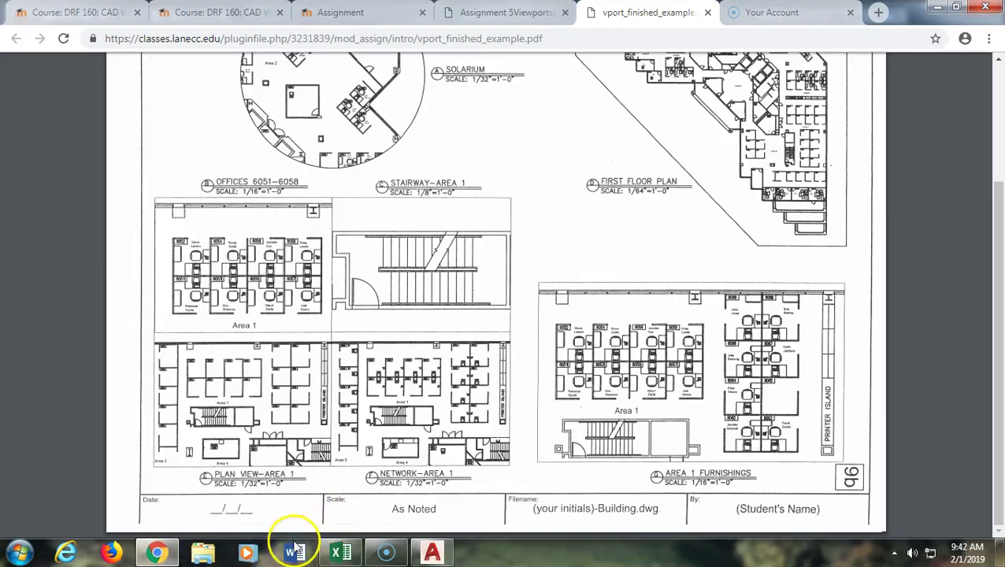
{"action": "left_click", "coordinate": [523, 14]}
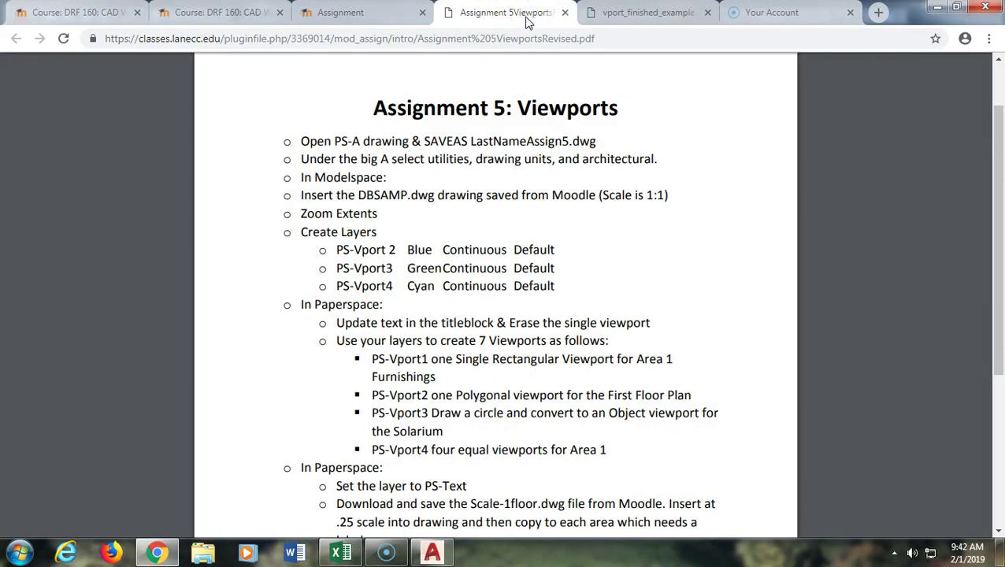
{"action": "left_click", "coordinate": [606, 19]}
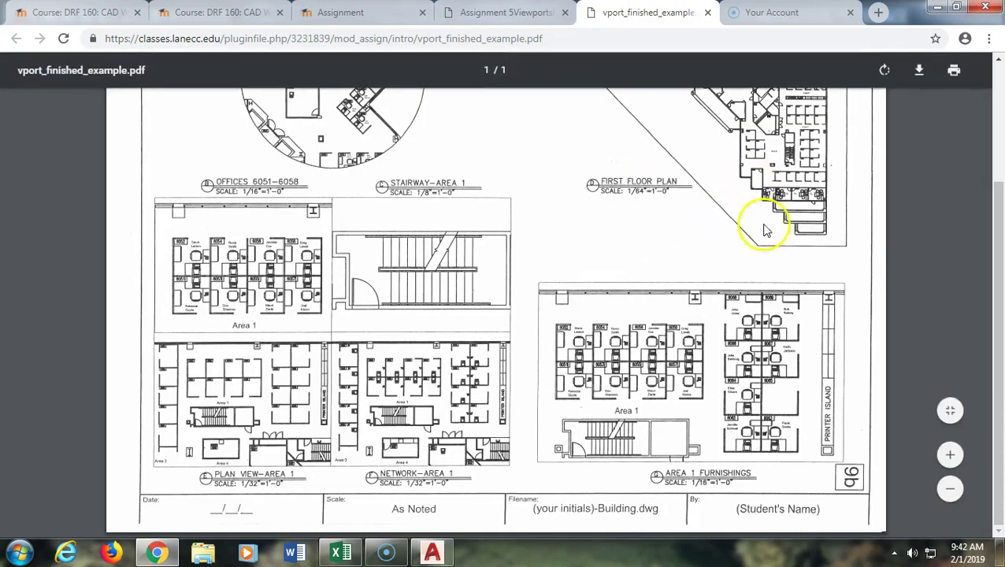
{"action": "scroll", "coordinate": [824, 236], "scroll_direction": "up", "scroll_amount": 2}
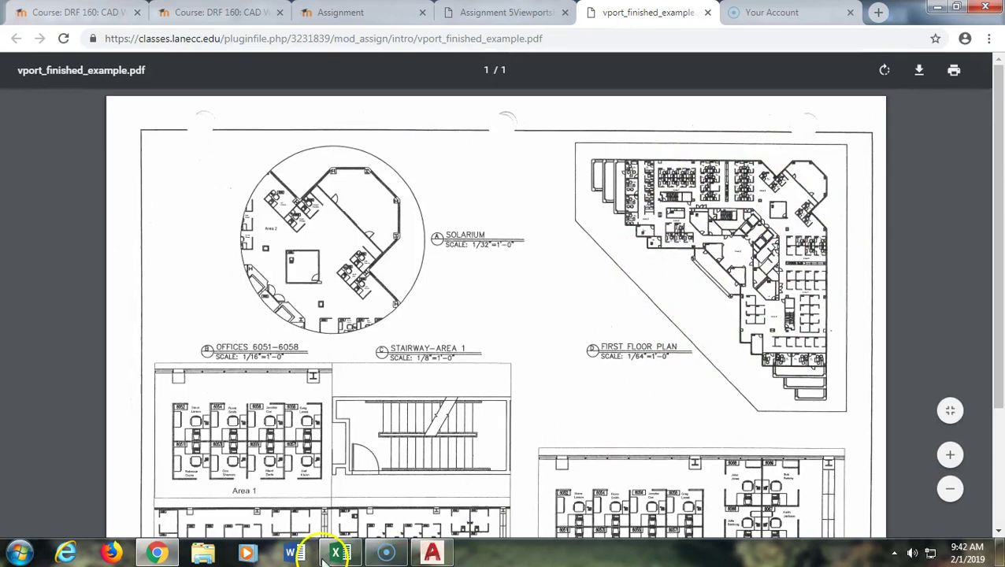
{"action": "left_click", "coordinate": [433, 554]}
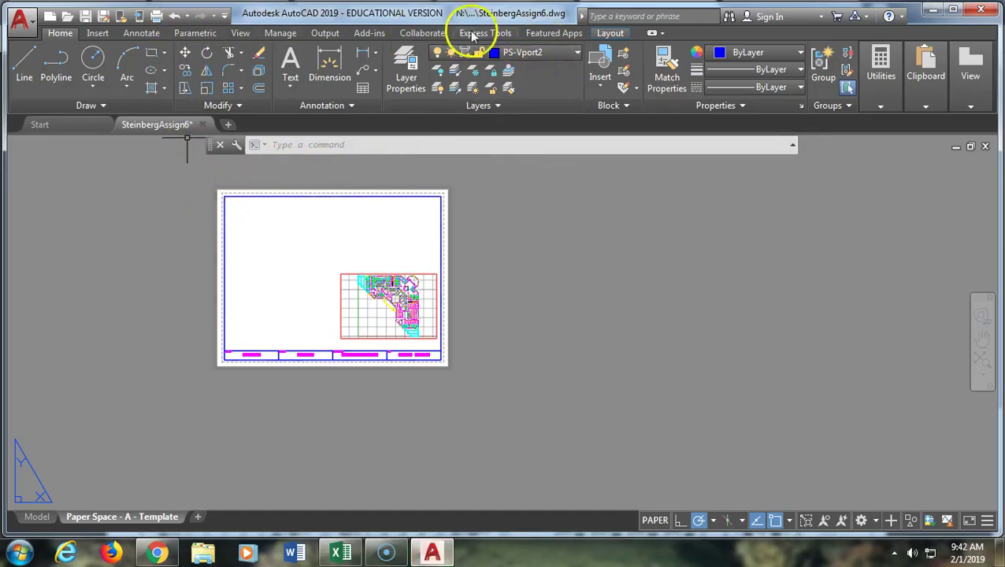
Create a five-sided polygonal viewport above the red one, aligned to its side edges, with a right edge about 2 3/4" long and a sloping lower-left side
{"action": "left_click", "coordinate": [611, 35]}
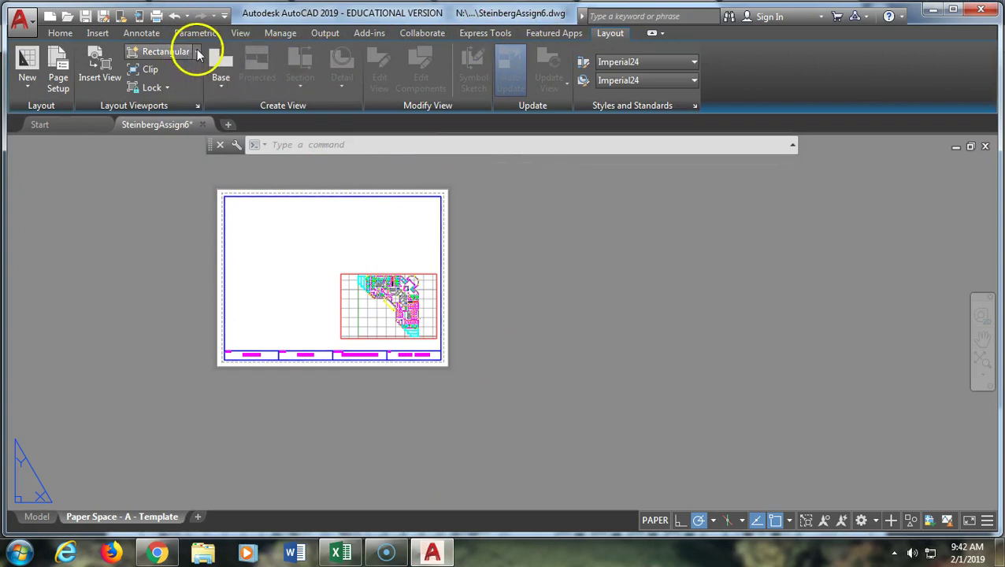
{"action": "left_click", "coordinate": [197, 52]}
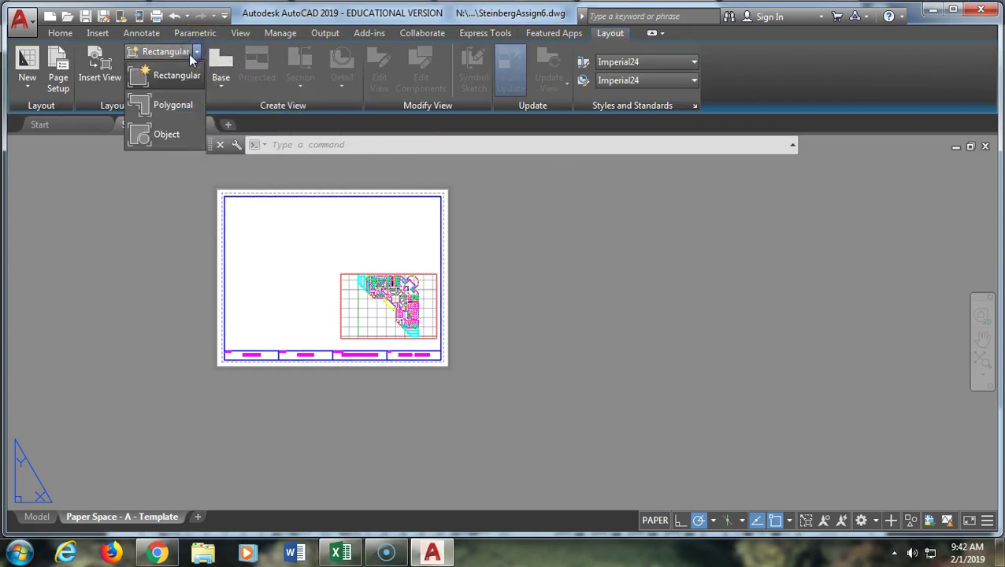
{"action": "left_click", "coordinate": [159, 109]}
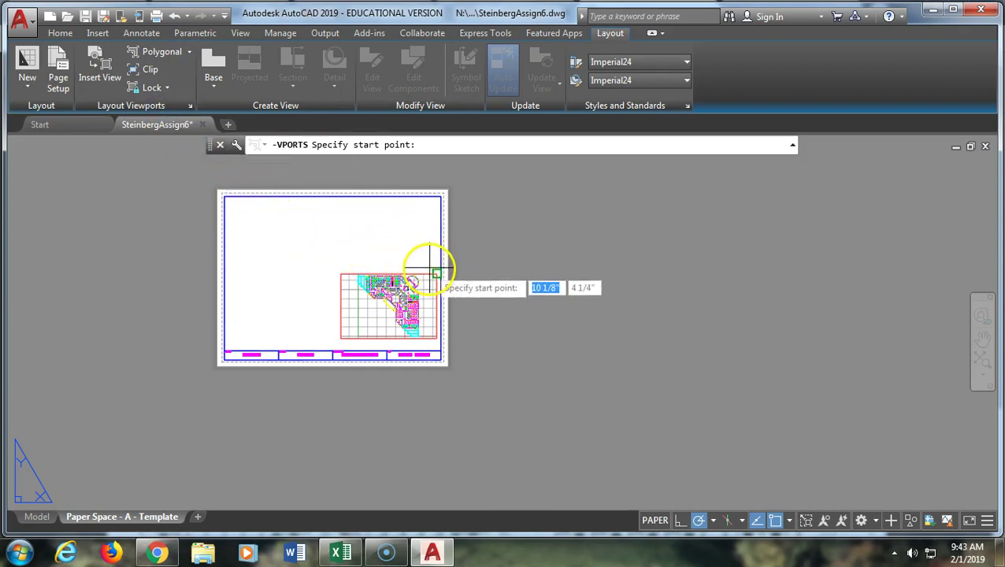
{"action": "scroll", "coordinate": [430, 254], "scroll_direction": "up", "scroll_amount": 2}
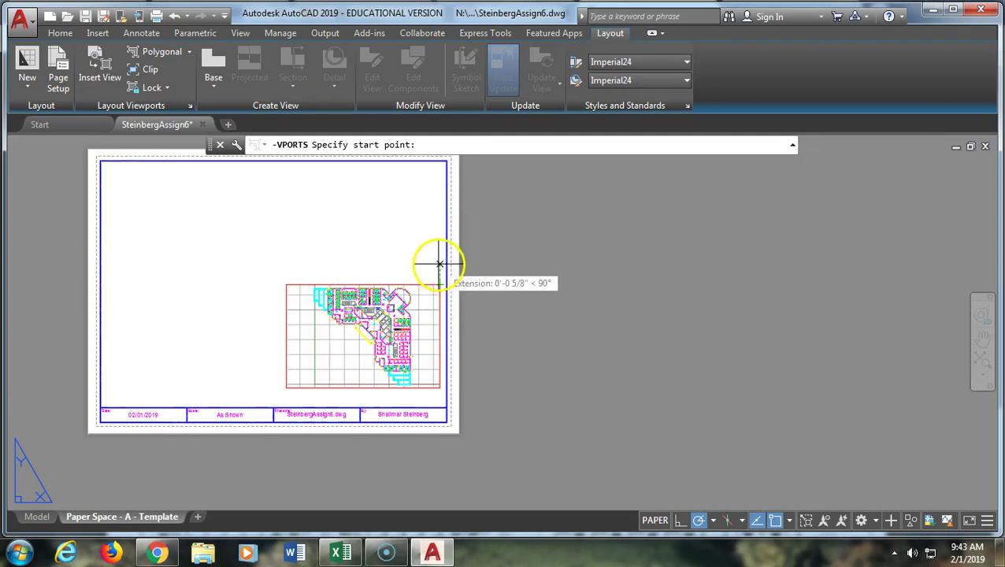
{"action": "left_click", "coordinate": [440, 262]}
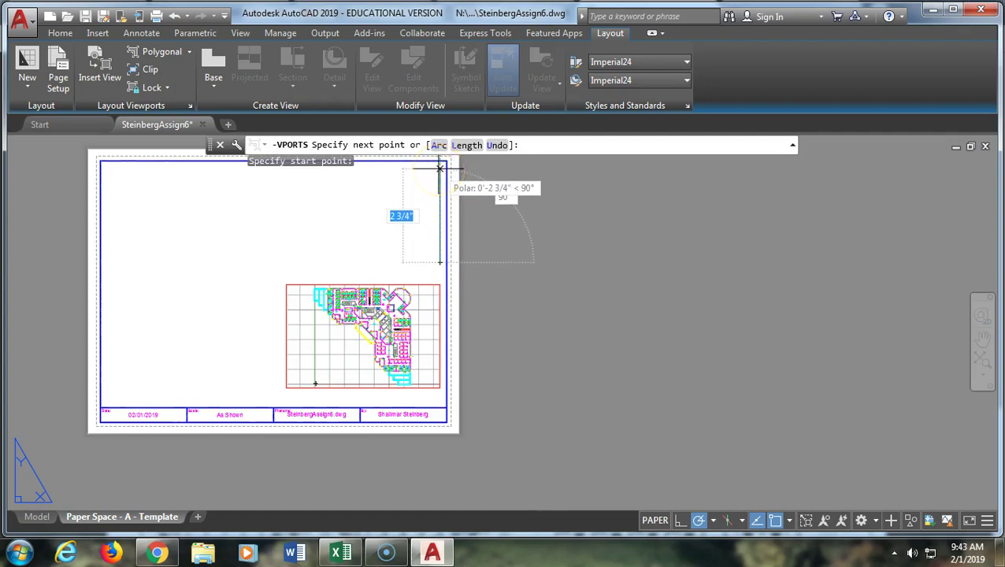
{"action": "left_click", "coordinate": [440, 168]}
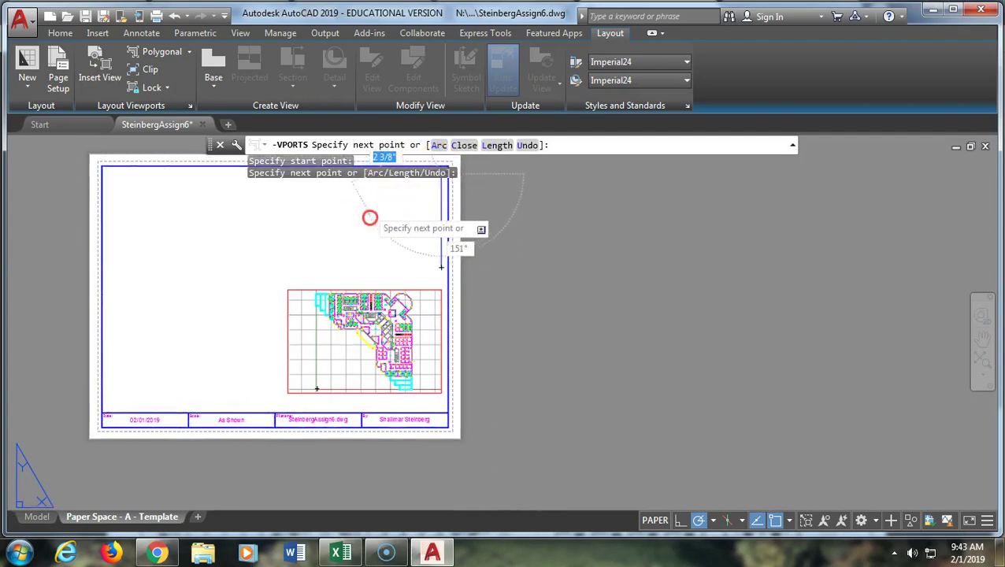
{"action": "middle_click_drag", "start_coordinate": [369, 218], "coordinate": [392, 272]}
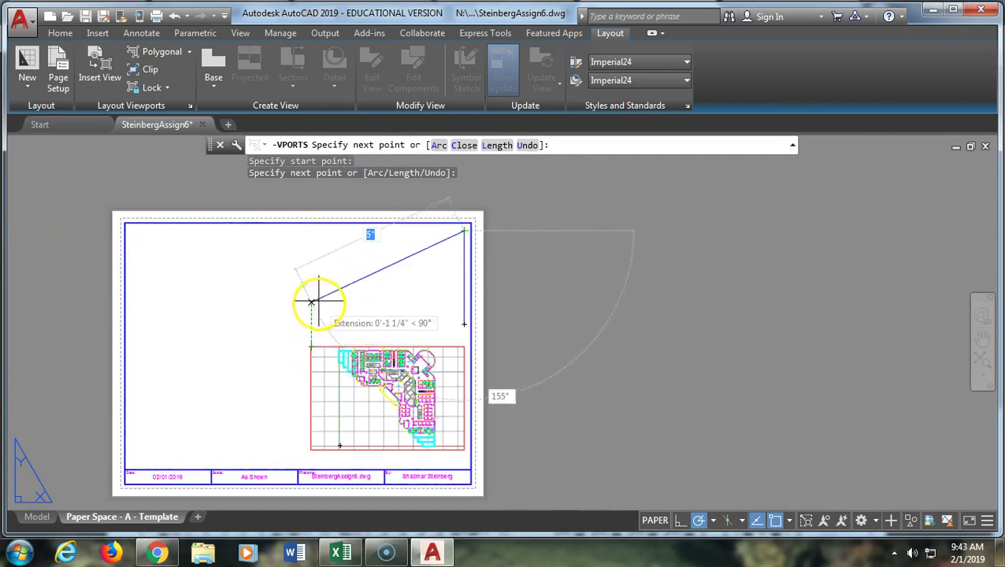
{"action": "left_click", "coordinate": [311, 231]}
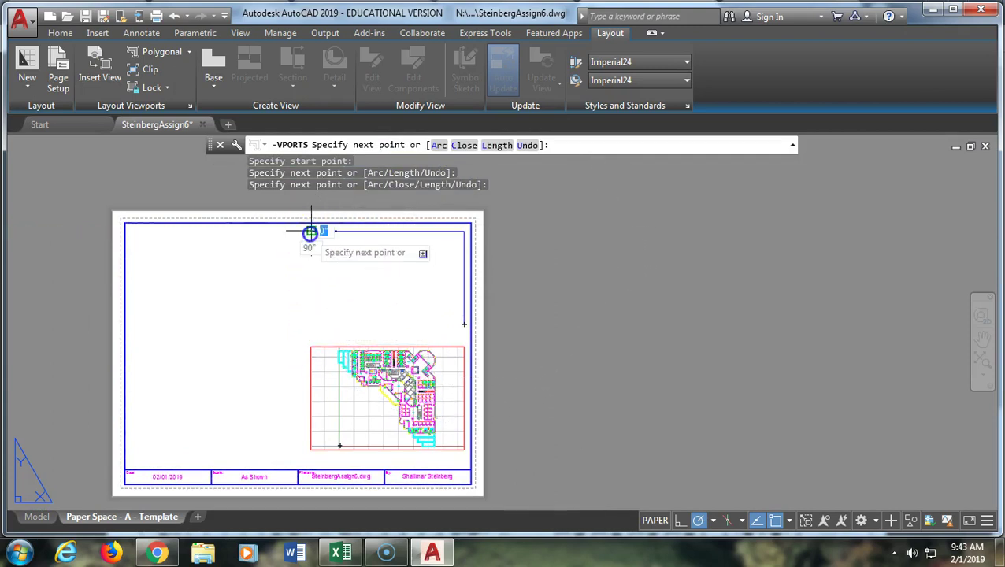
{"action": "left_click", "coordinate": [311, 265]}
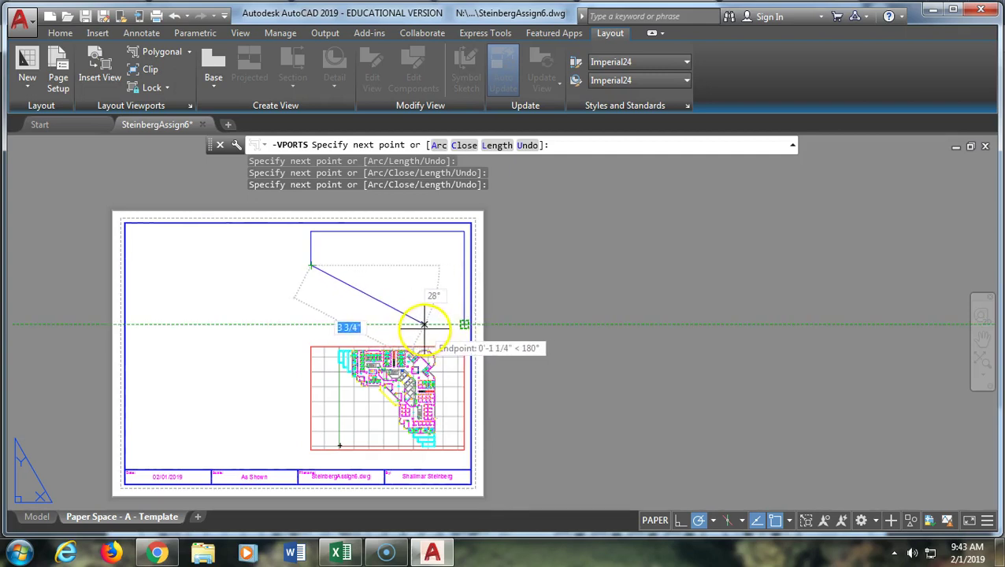
{"action": "left_click", "coordinate": [426, 324]}
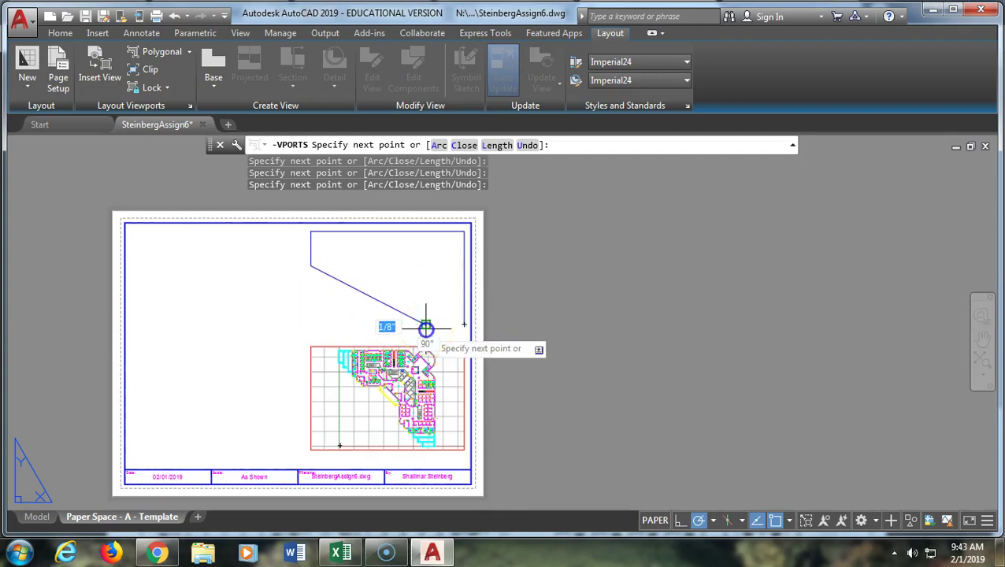
{"action": "left_click", "coordinate": [464, 323]}
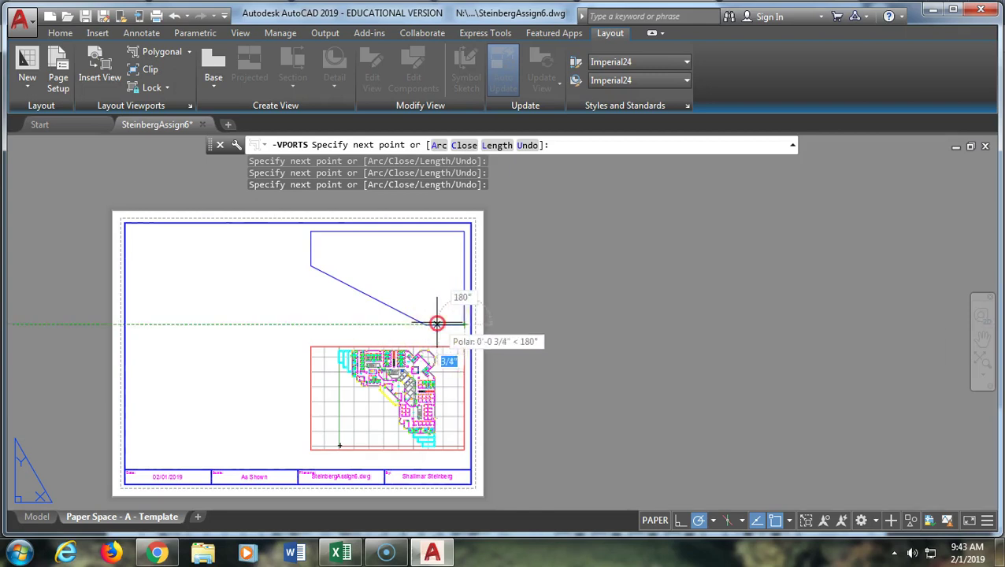
{"action": "key", "text": "Return"}
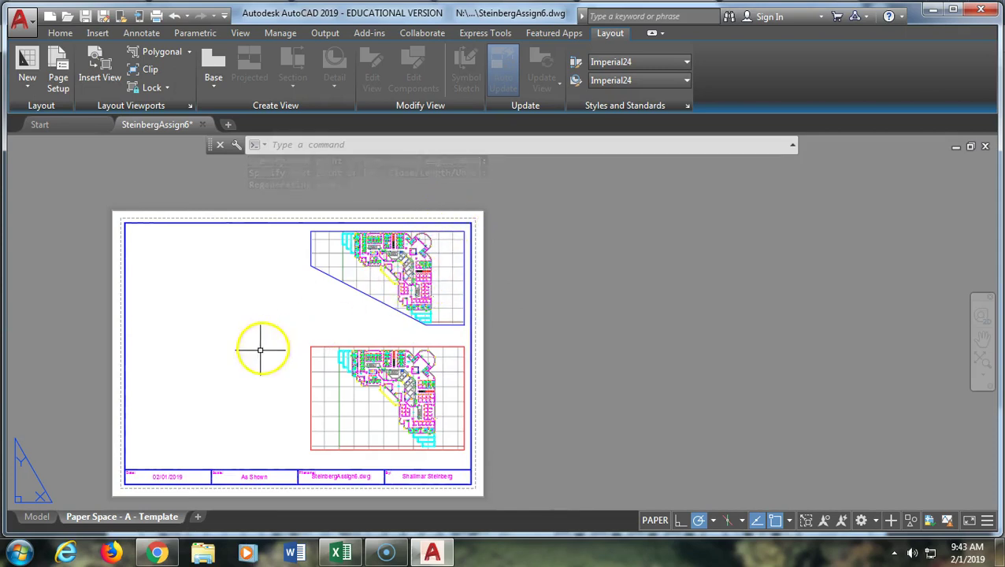
Make PS-Vport3 the current layer
{"action": "left_click", "coordinate": [59, 34]}
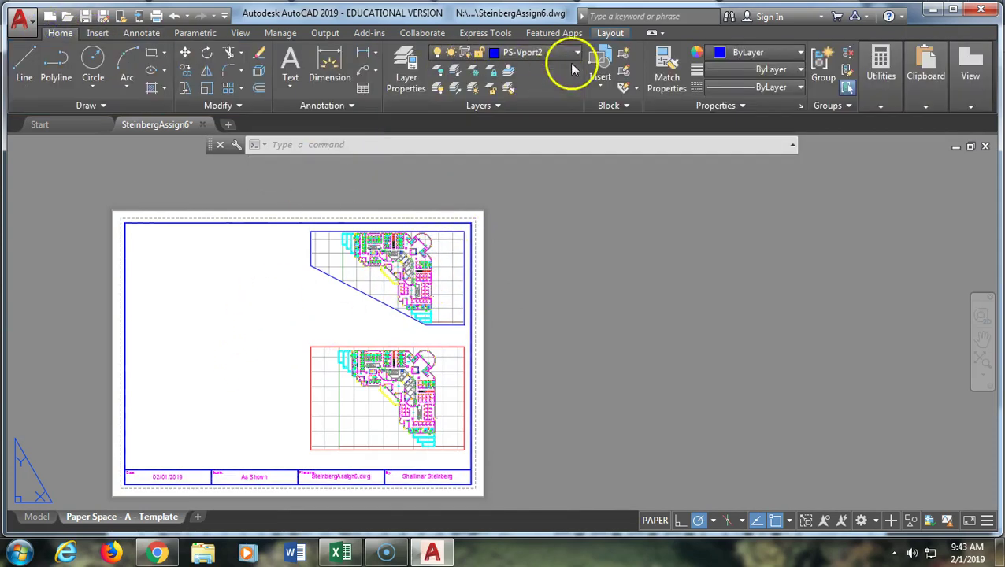
{"action": "left_click", "coordinate": [544, 52]}
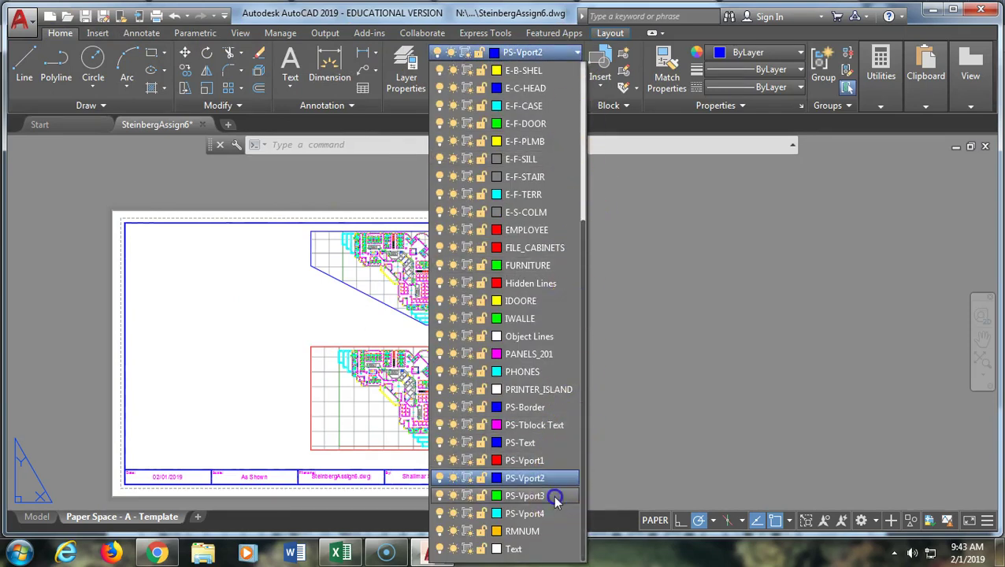
{"action": "left_click", "coordinate": [555, 497]}
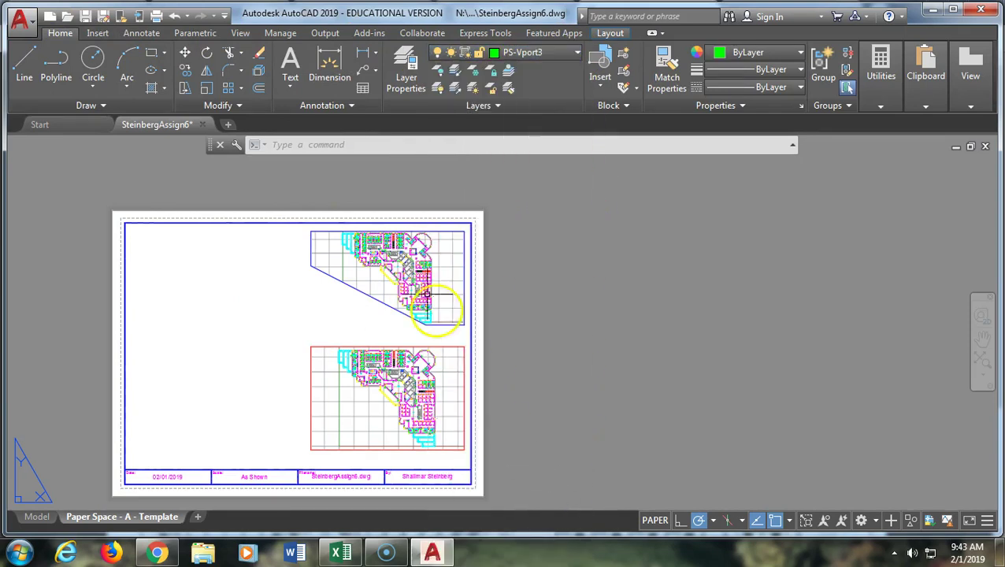
{"action": "left_click", "coordinate": [612, 33]}
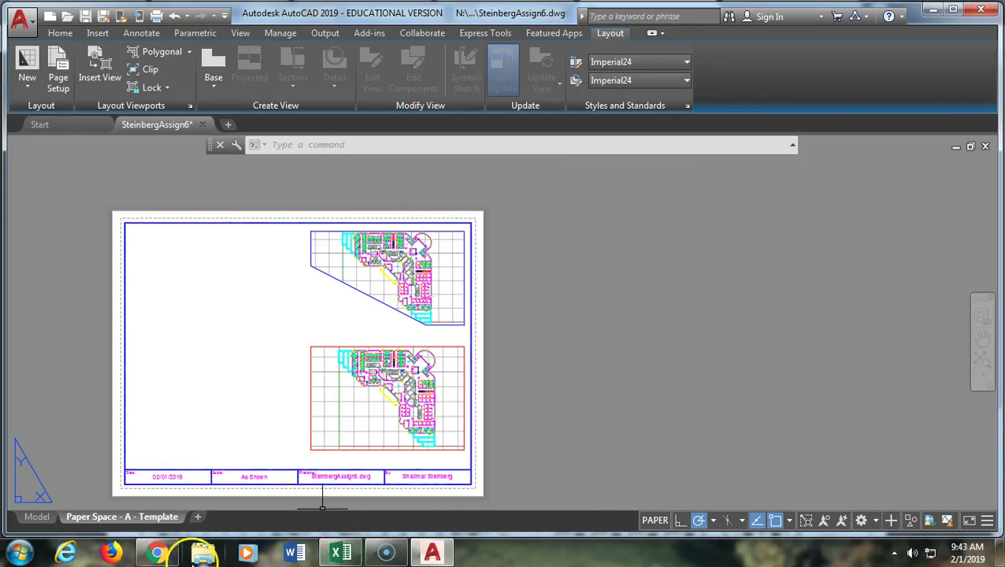
Switch to Chrome to review the PS-Vport3 circle viewport instruction and the Solarium in the finished example, and return to AutoCAD
{"action": "left_click", "coordinate": [160, 554]}
{"action": "left_click", "coordinate": [490, 14]}
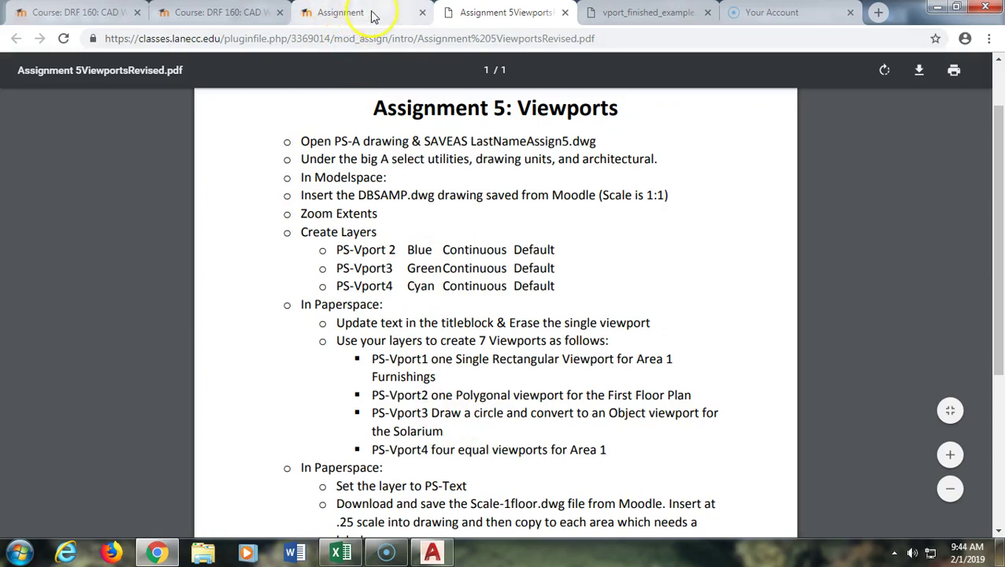
{"action": "left_click", "coordinate": [628, 15]}
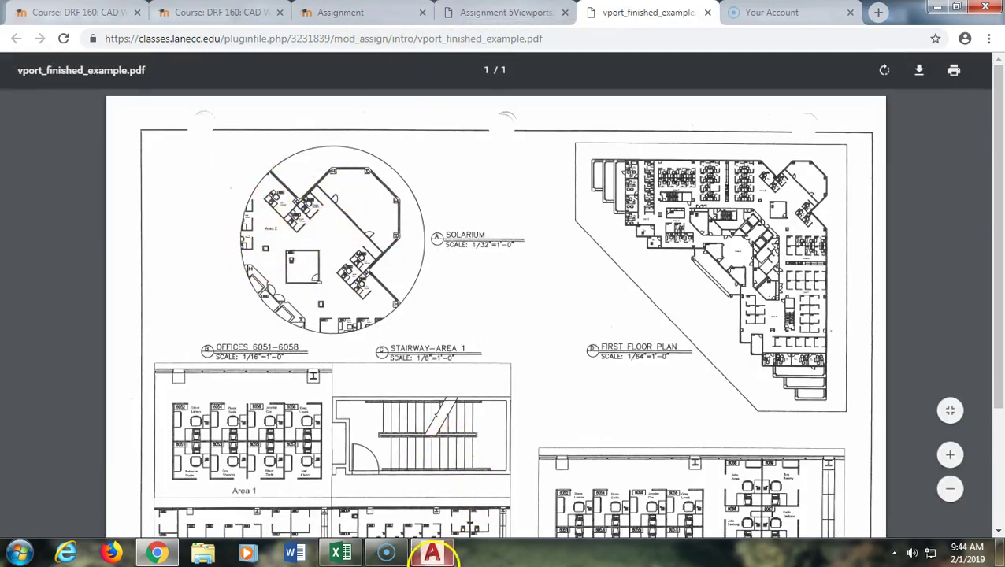
{"action": "left_click", "coordinate": [432, 553]}
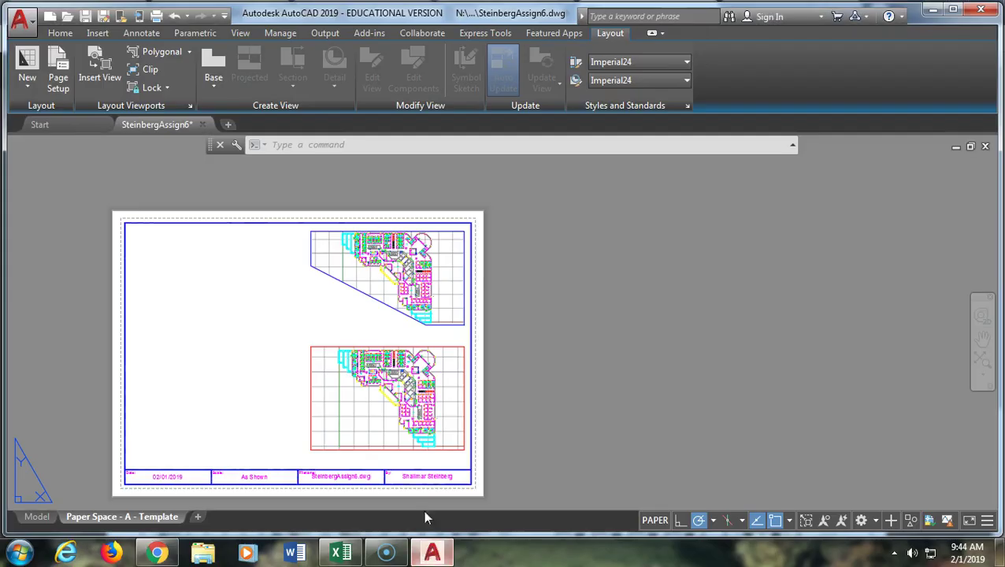
Draw a circle in the empty upper-left area of the sheet, level with the polygonal viewport
{"action": "left_click", "coordinate": [61, 34]}
{"action": "left_click", "coordinate": [86, 71]}
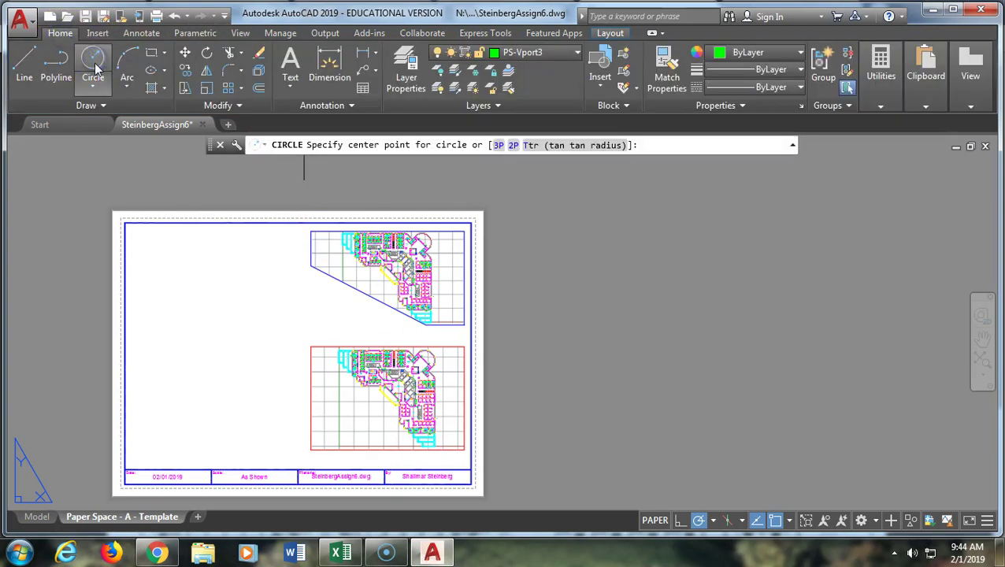
{"action": "left_click", "coordinate": [210, 284]}
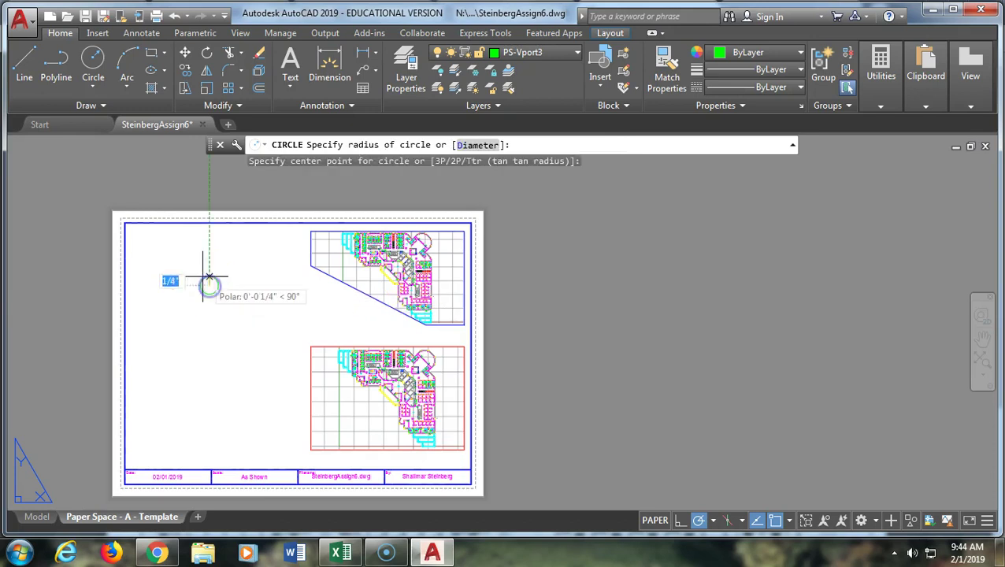
{"action": "left_click", "coordinate": [174, 245]}
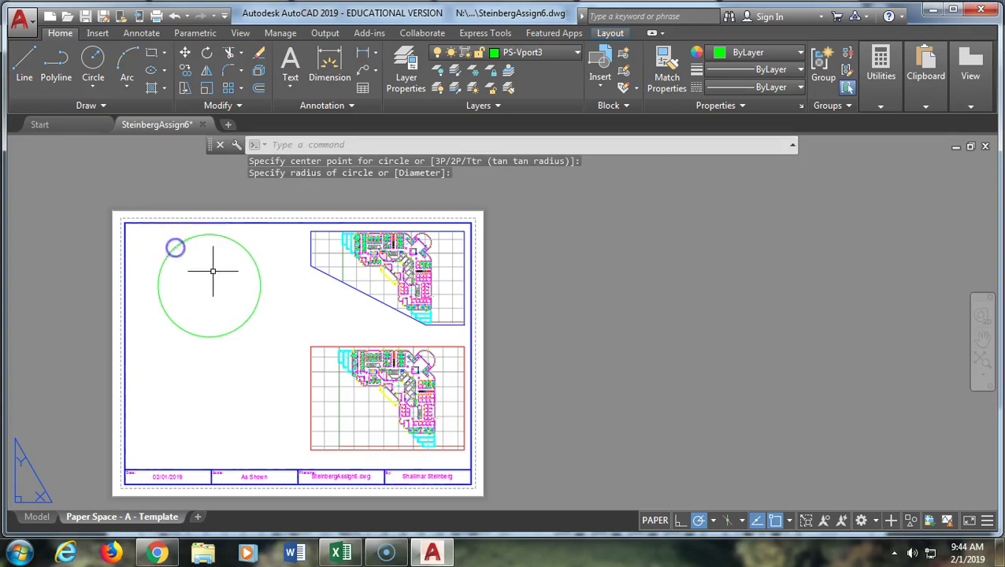
Convert the green circle into a viewport using the Object viewport option
{"action": "left_click", "coordinate": [610, 33]}
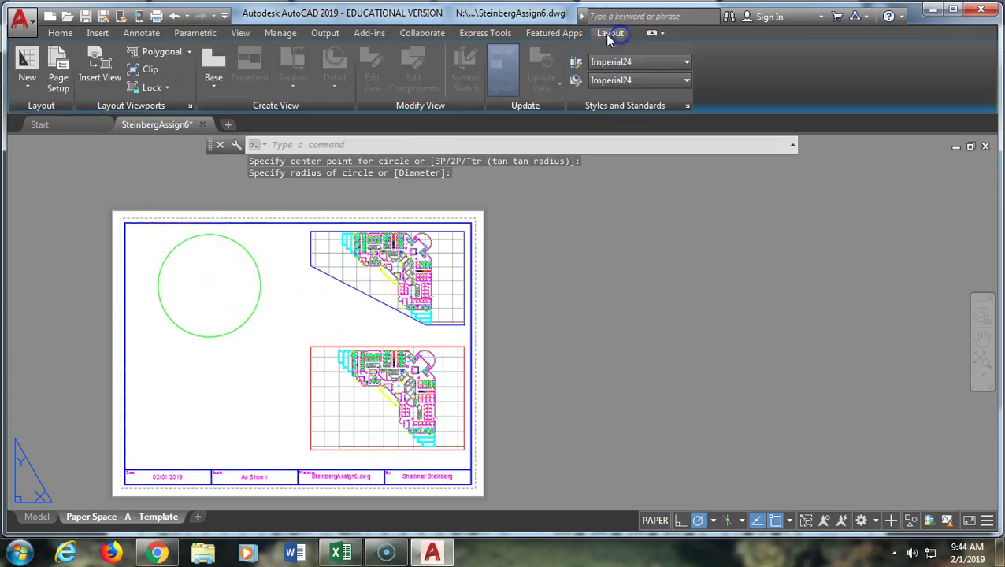
{"action": "left_click", "coordinate": [191, 50]}
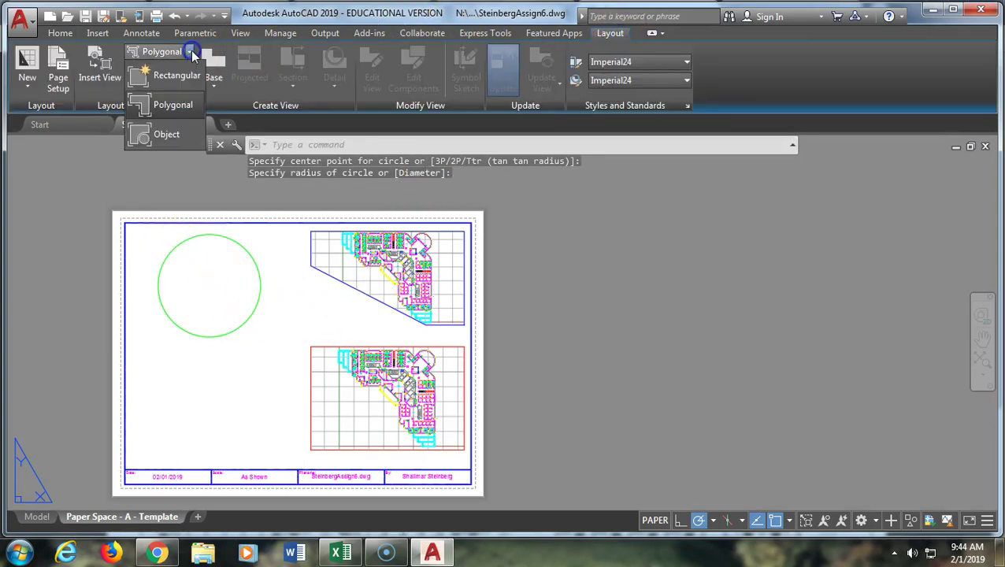
{"action": "left_click", "coordinate": [177, 134]}
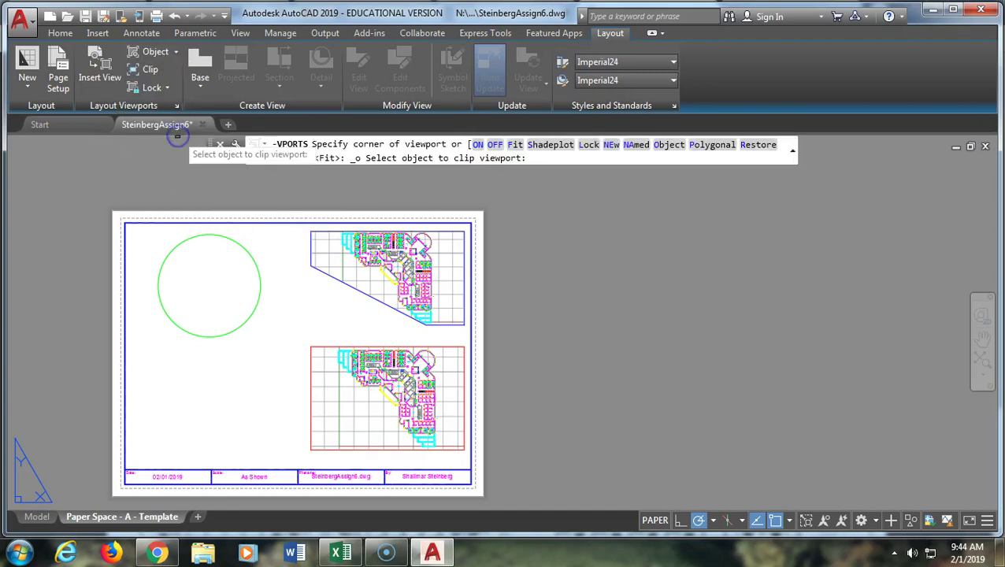
{"action": "left_click", "coordinate": [207, 234]}
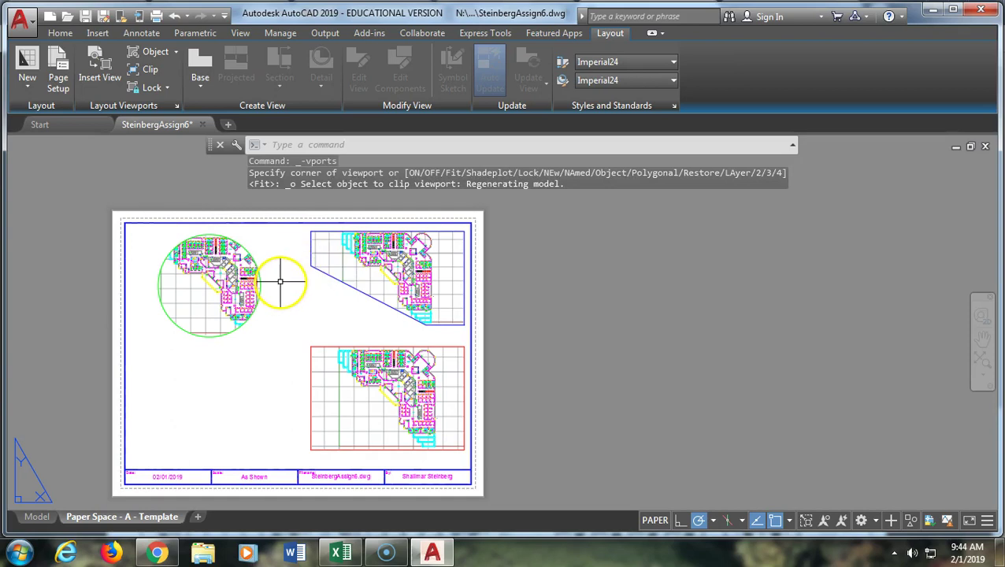
{"action": "left_click", "coordinate": [323, 273]}
Make PS-Vport4 the current layer
{"action": "left_click", "coordinate": [62, 32]}
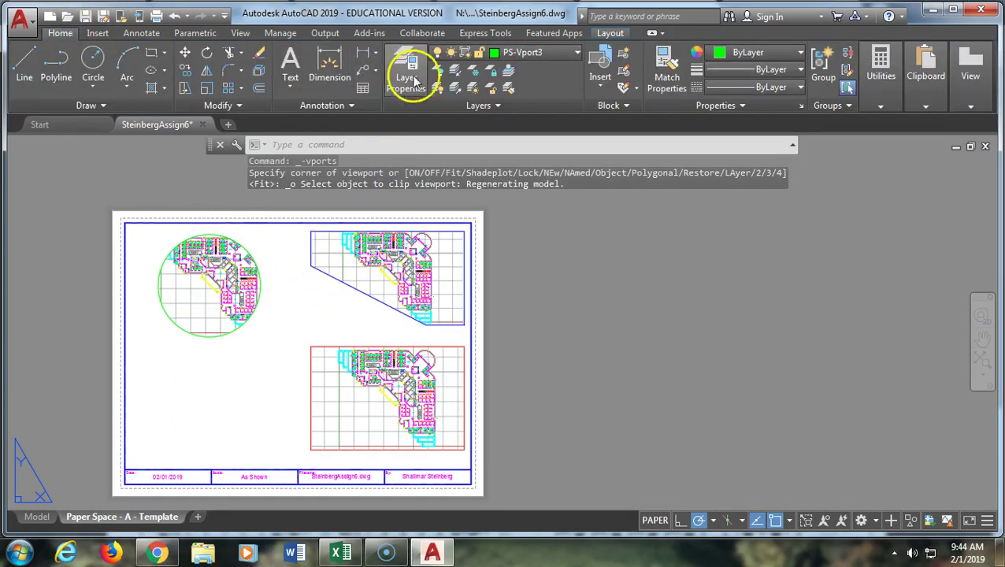
{"action": "left_click", "coordinate": [541, 52]}
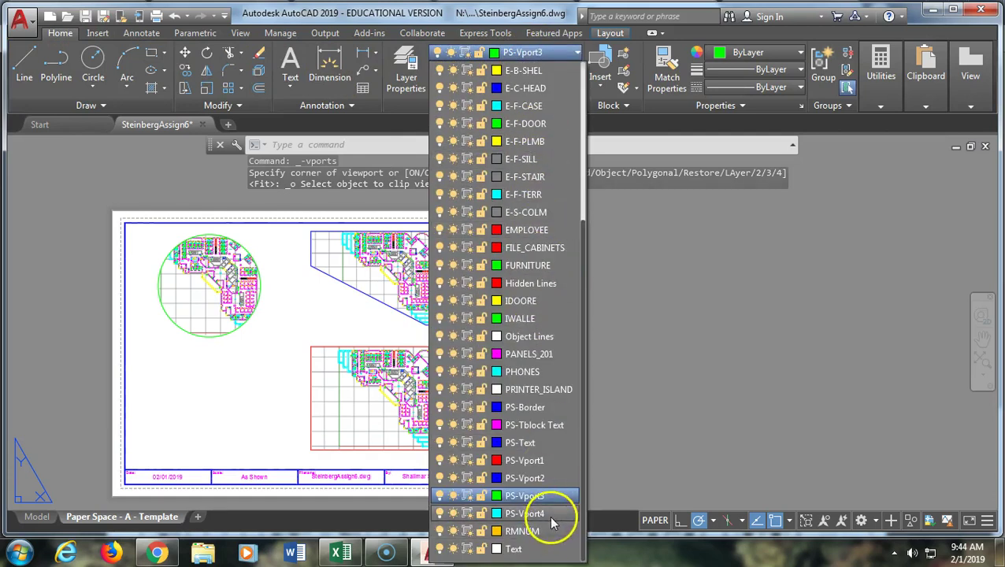
{"action": "left_click", "coordinate": [524, 513]}
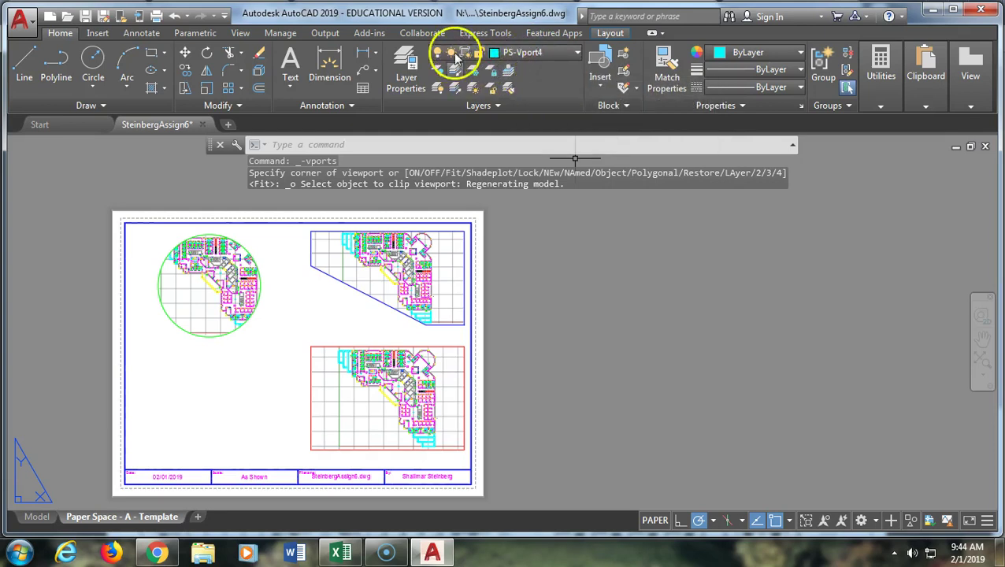
Preview the standard viewport configurations for new viewports, from Single through Three: Horizontal
{"action": "left_click", "coordinate": [608, 34]}
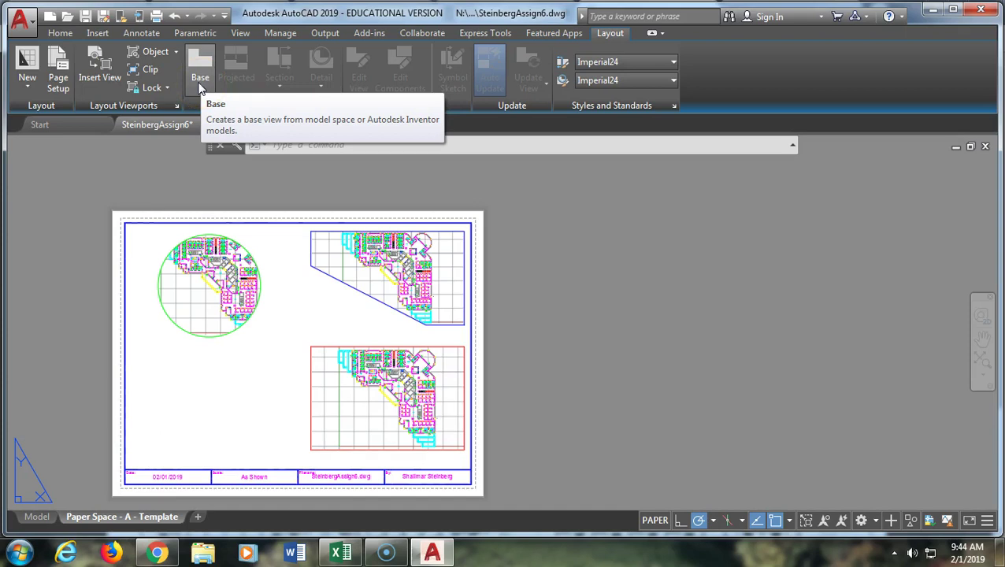
{"action": "left_click", "coordinate": [177, 107]}
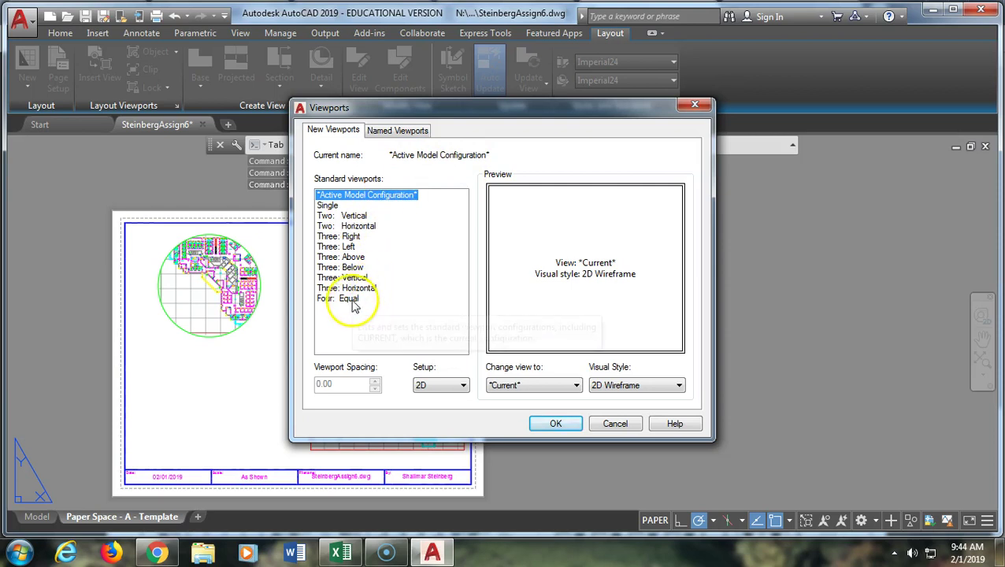
{"action": "left_click", "coordinate": [328, 206]}
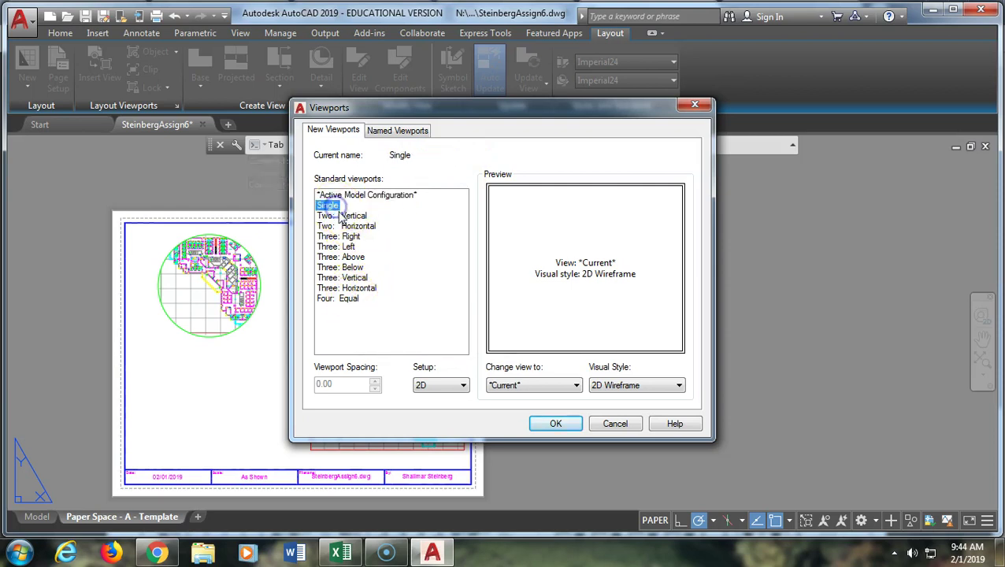
{"action": "left_click", "coordinate": [346, 218]}
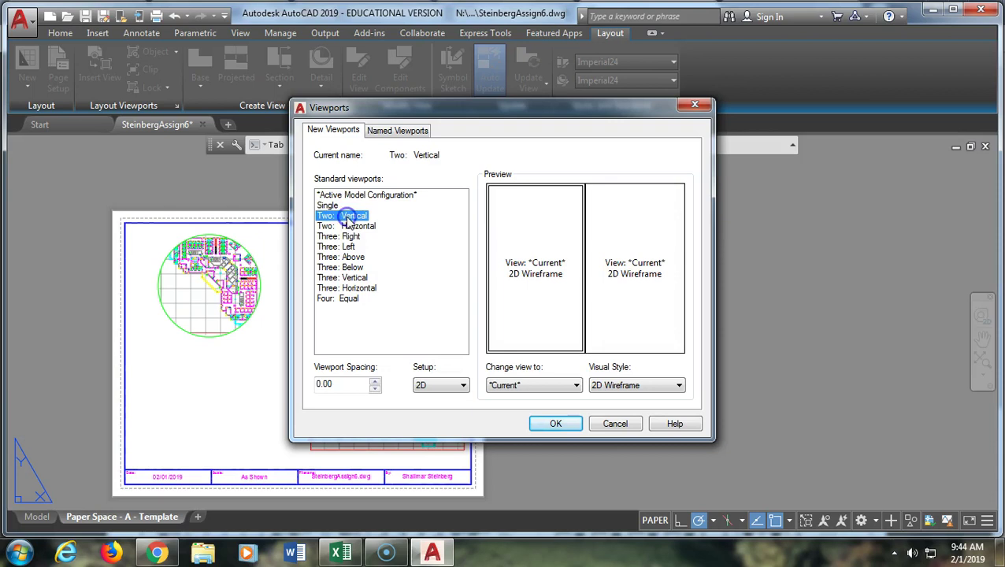
{"action": "left_click", "coordinate": [350, 227]}
{"action": "left_click", "coordinate": [350, 238]}
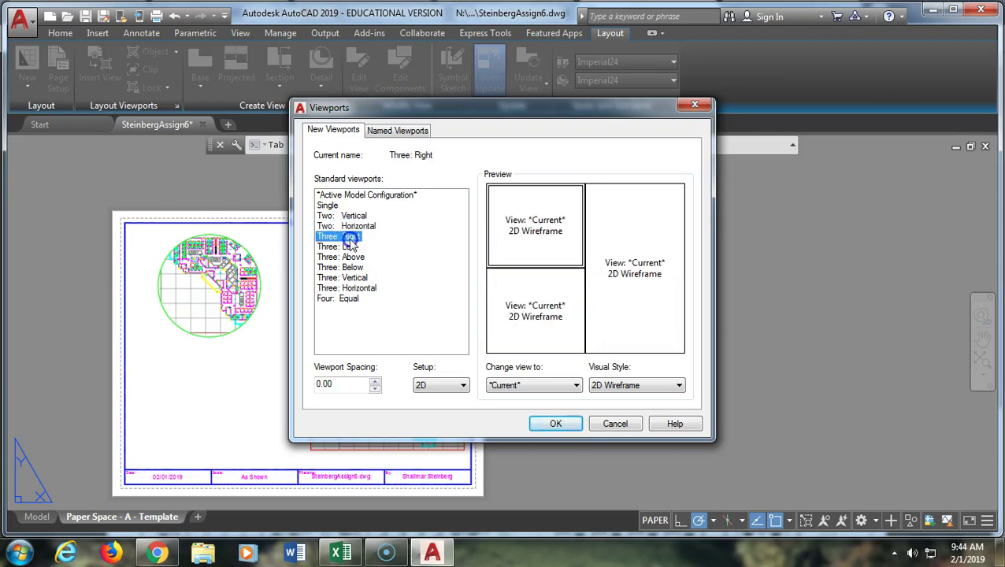
{"action": "left_click", "coordinate": [349, 247]}
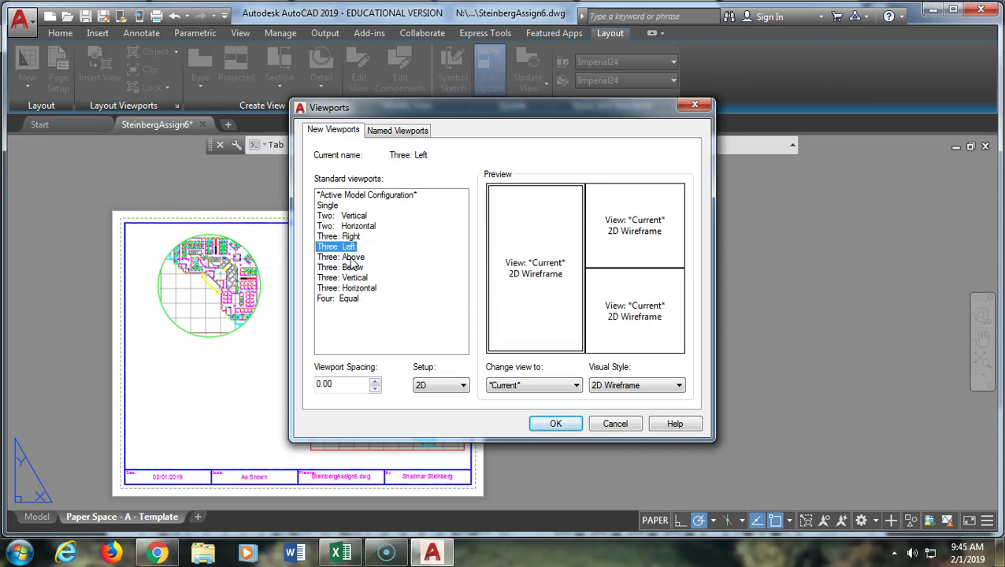
{"action": "left_click", "coordinate": [351, 259]}
{"action": "left_click", "coordinate": [353, 268]}
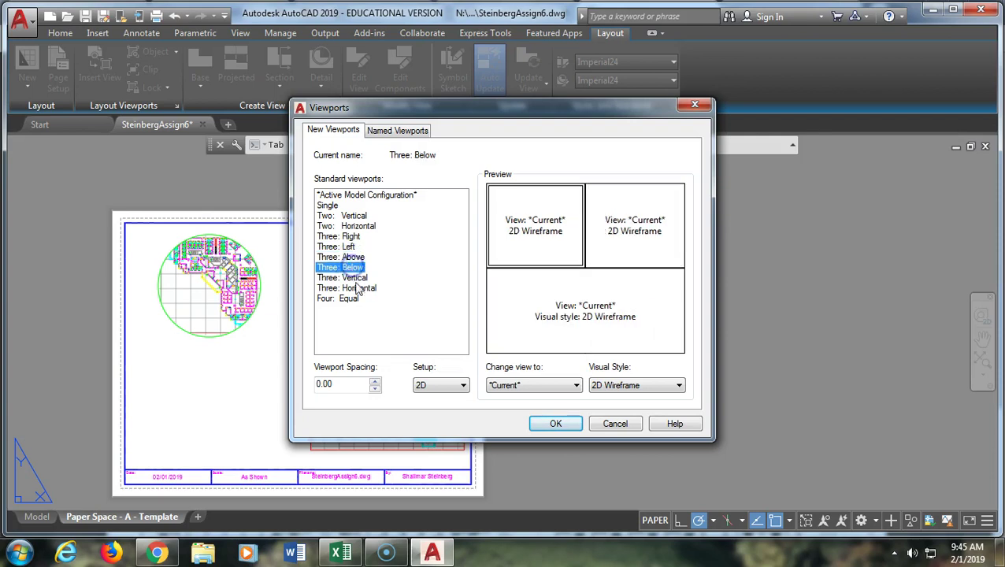
{"action": "left_click", "coordinate": [357, 278]}
{"action": "left_click", "coordinate": [355, 289]}
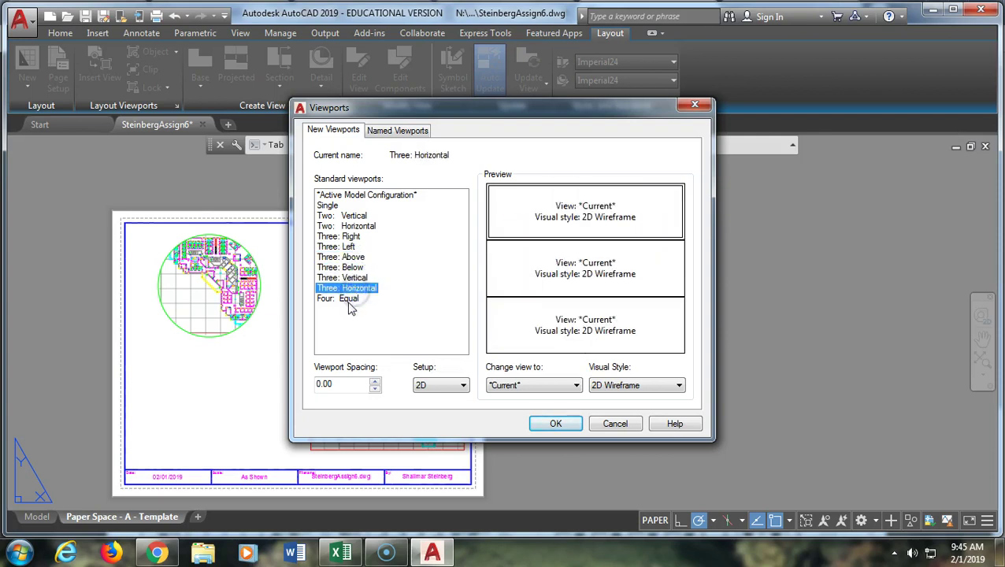
Try to place a Four: Equal viewport set below the circle, starting beside the red viewport's lower-left corner, and undo it
{"action": "left_click", "coordinate": [349, 300]}
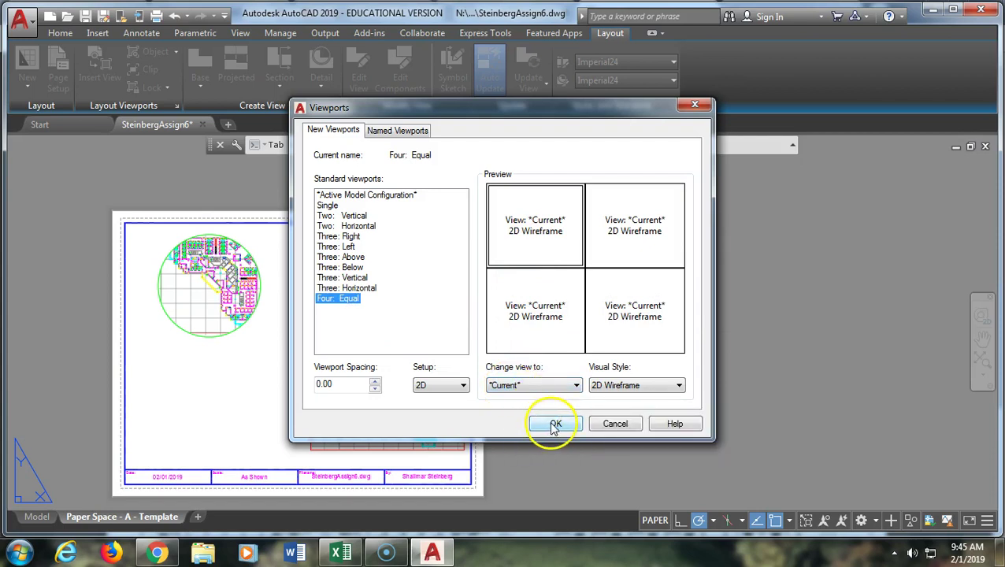
{"action": "left_click", "coordinate": [556, 424]}
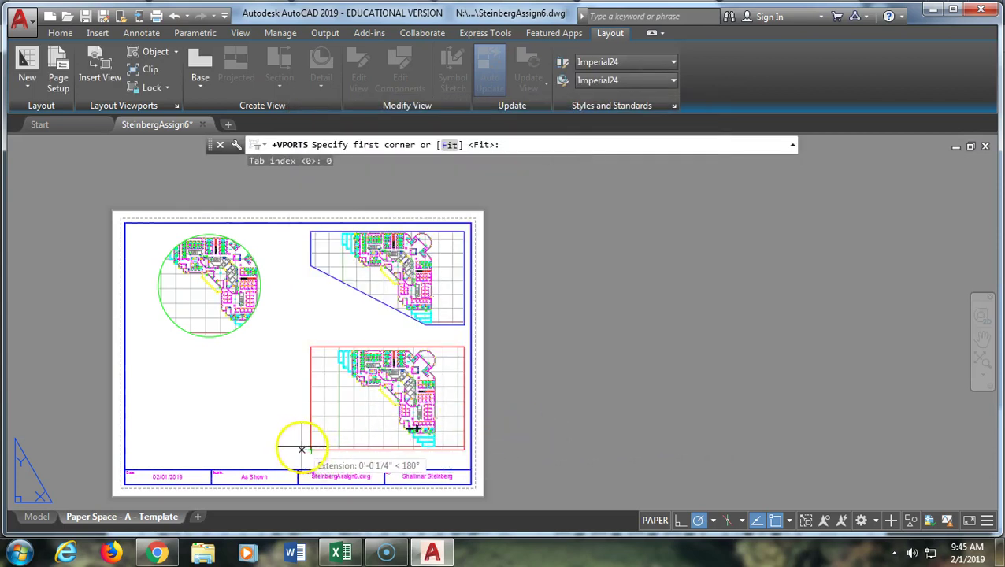
{"action": "left_click", "coordinate": [298, 449]}
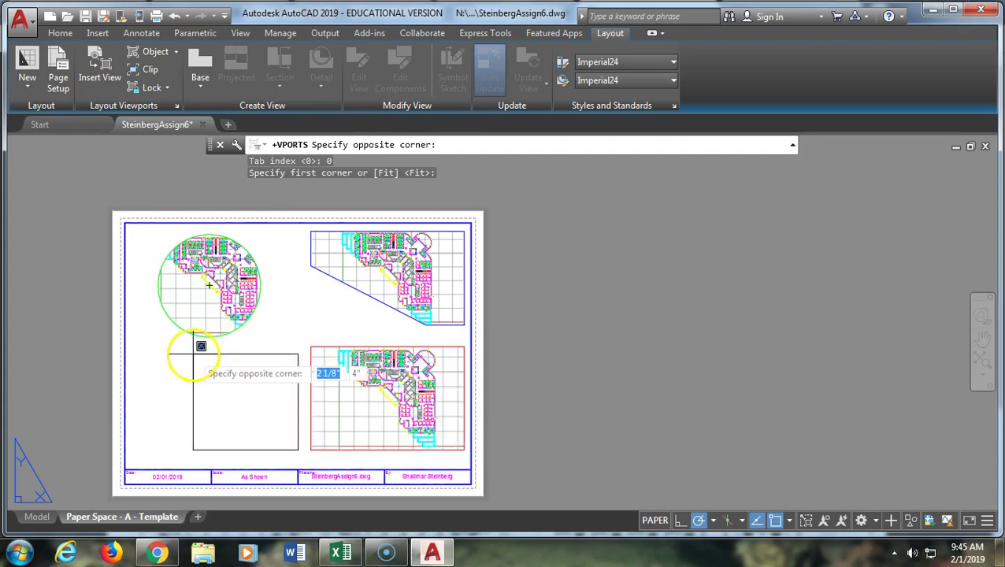
{"action": "left_click", "coordinate": [133, 344]}
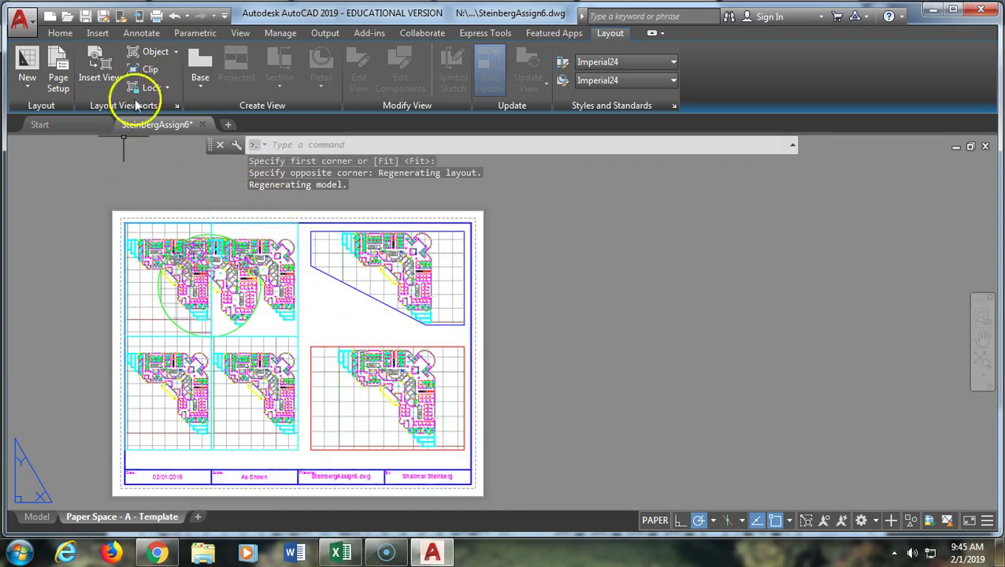
{"action": "left_click", "coordinate": [175, 16]}
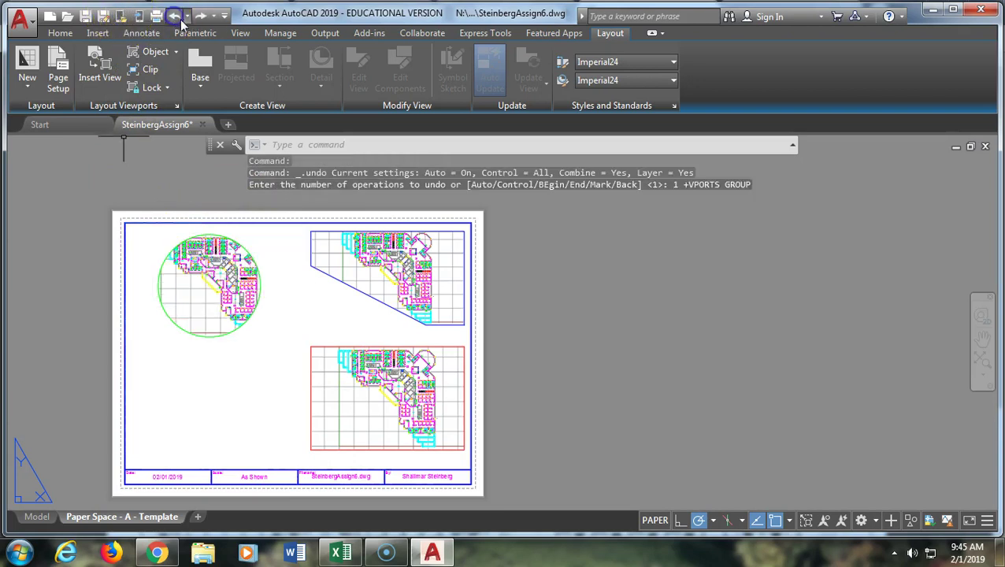
Retry the Four: Equal viewport set from the same lower-right start towards the left border, and undo the placement
{"action": "left_click", "coordinate": [177, 105]}
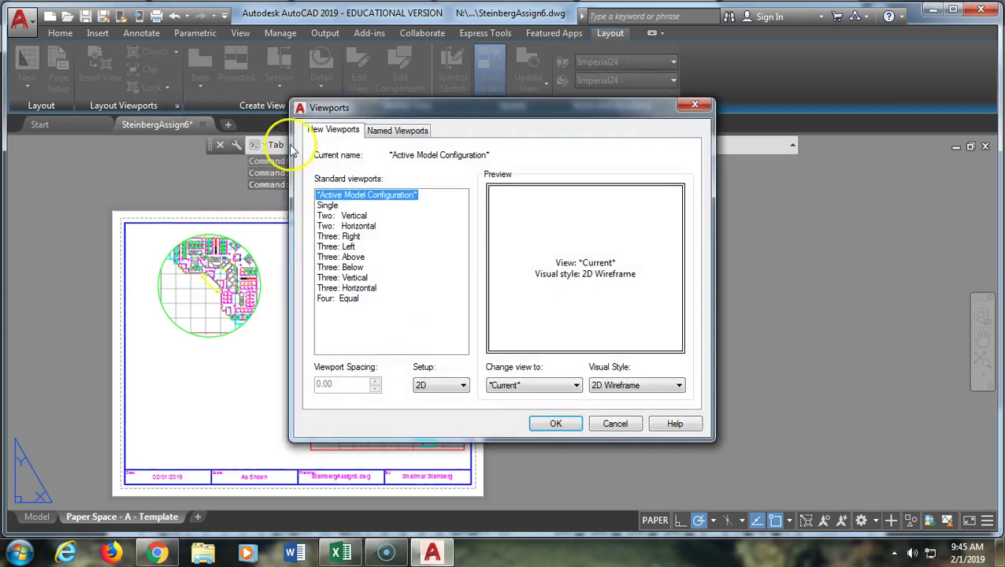
{"action": "left_click", "coordinate": [341, 300]}
{"action": "left_click", "coordinate": [559, 424]}
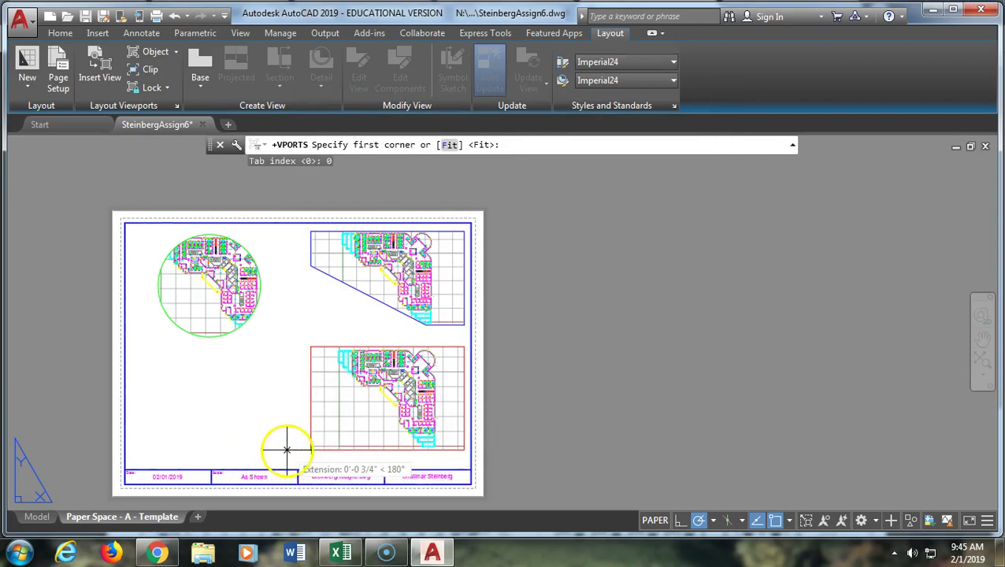
{"action": "left_click", "coordinate": [300, 449]}
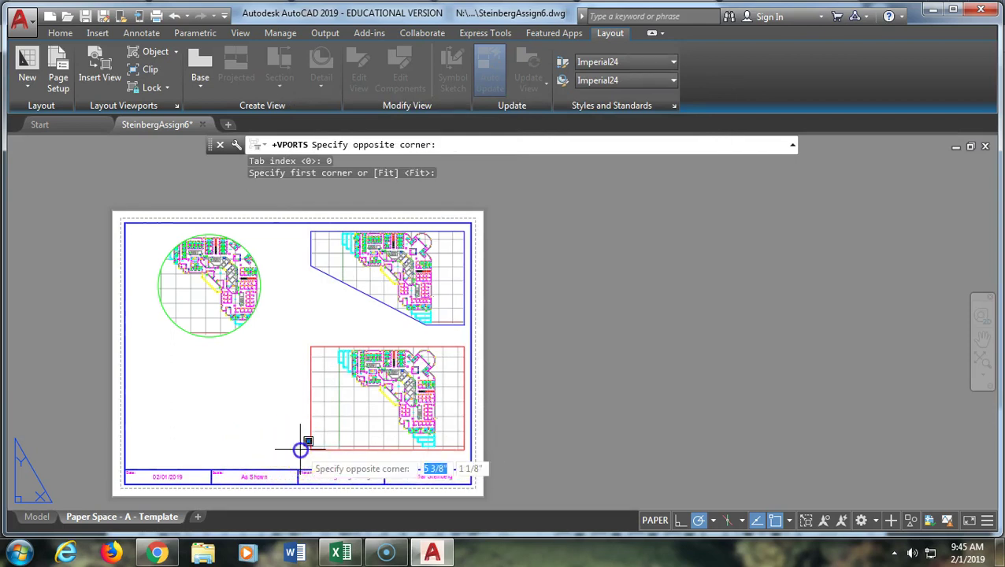
{"action": "left_click", "coordinate": [130, 343]}
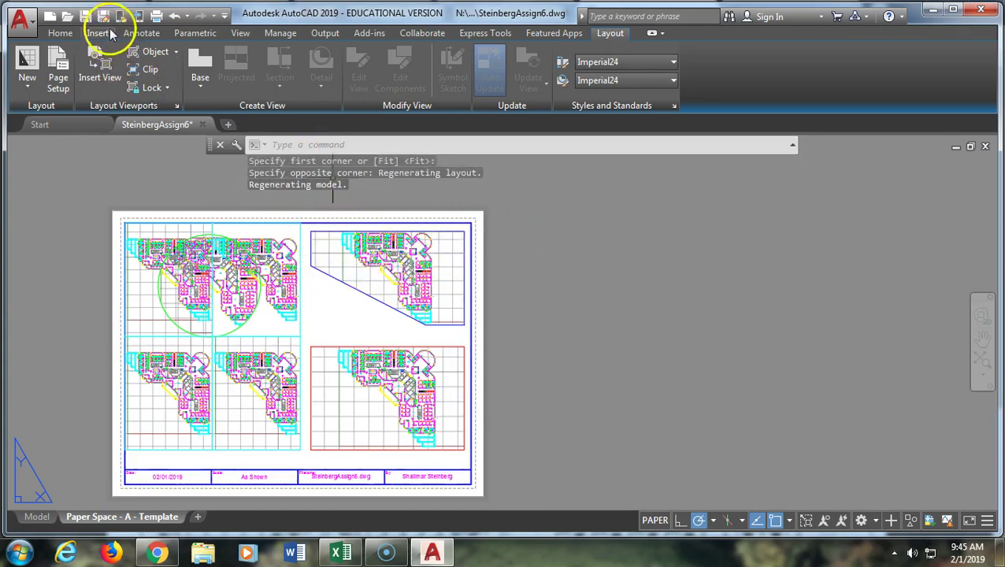
{"action": "left_click", "coordinate": [175, 18]}
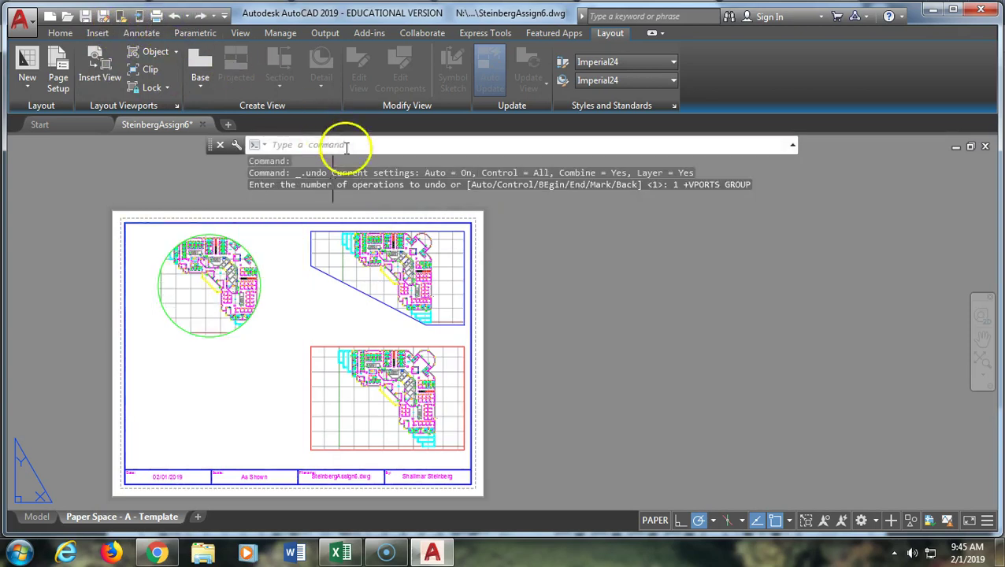
Create Four: Equal viewports below the circle, from just inside the left border to just left of the red viewport, matching its top and bottom edges
{"action": "left_click", "coordinate": [176, 105]}
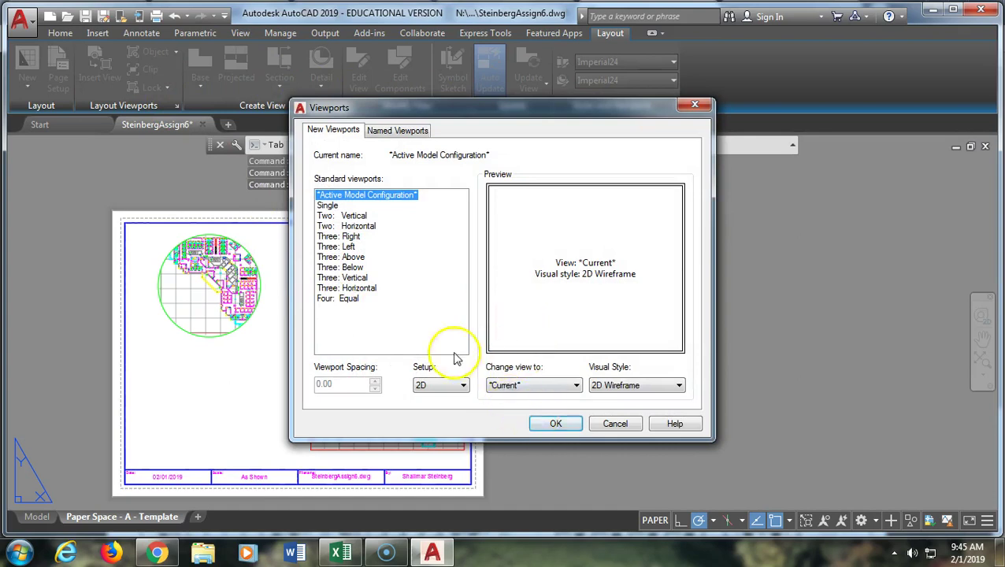
{"action": "left_click", "coordinate": [347, 298]}
{"action": "left_click", "coordinate": [555, 424]}
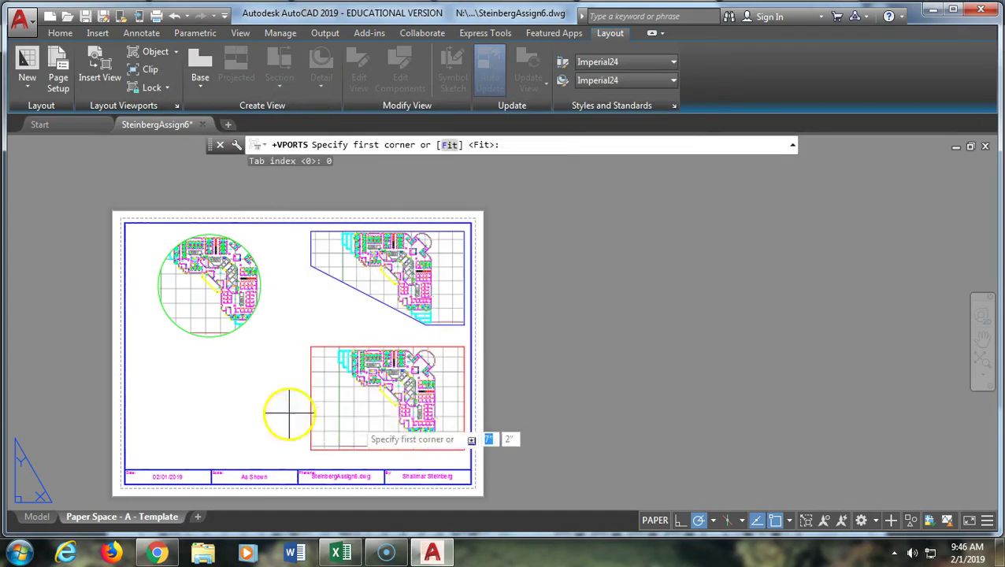
{"action": "scroll", "coordinate": [141, 348], "scroll_direction": "up", "scroll_amount": 2}
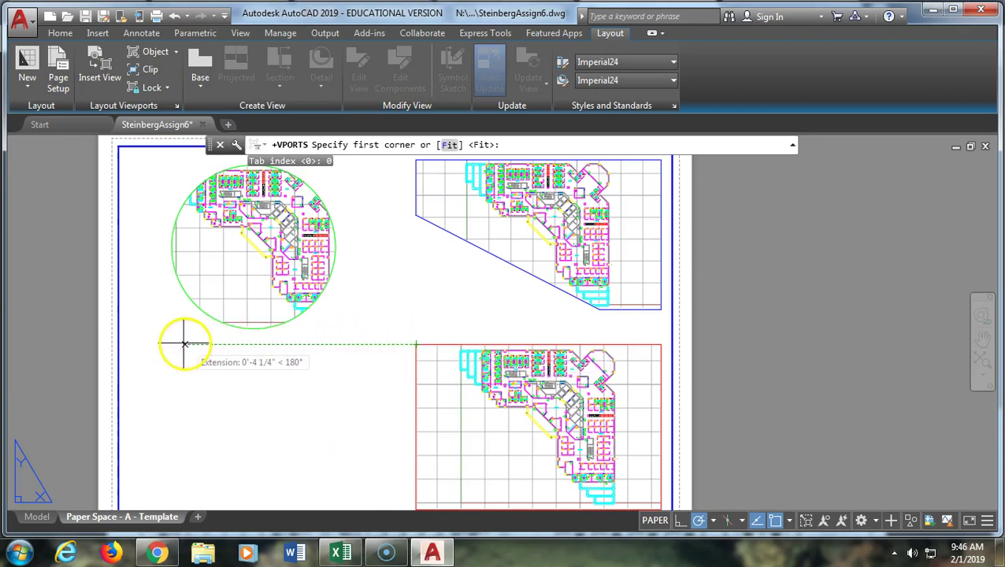
{"action": "left_click", "coordinate": [128, 344]}
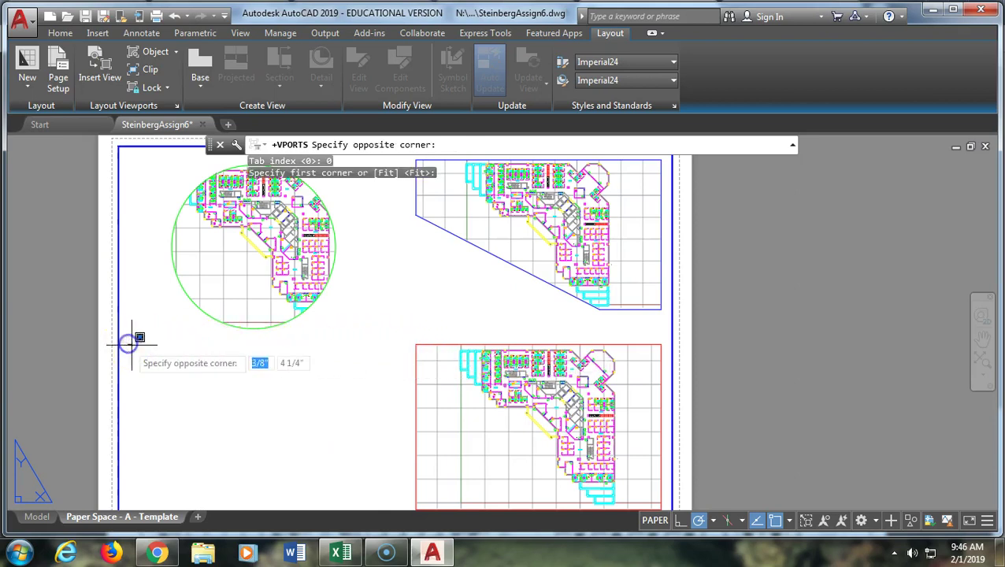
{"action": "scroll", "coordinate": [352, 464], "scroll_direction": "down", "scroll_amount": 2}
{"action": "middle_click_drag", "start_coordinate": [382, 466], "coordinate": [370, 379]}
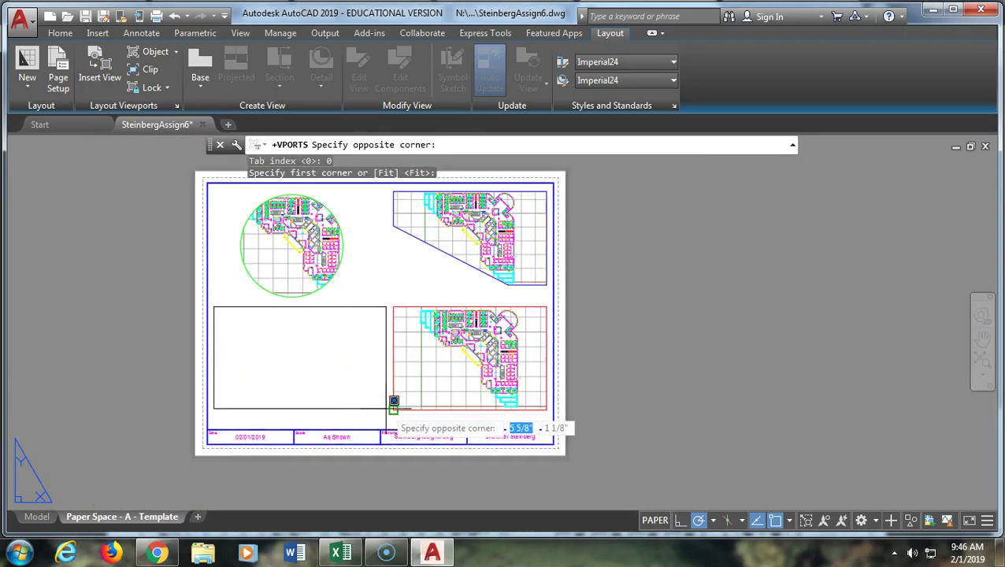
{"action": "left_click", "coordinate": [384, 410]}
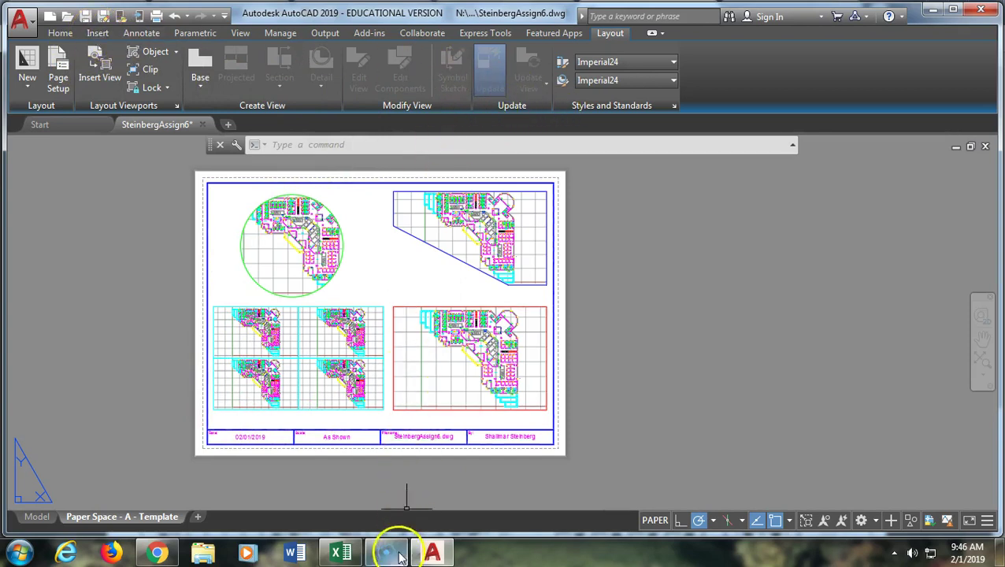
Check the finished example's viewport titles and choose Scale-1floor.dwg from the Documents folder as the block to insert in paper space
{"action": "left_click", "coordinate": [165, 553]}
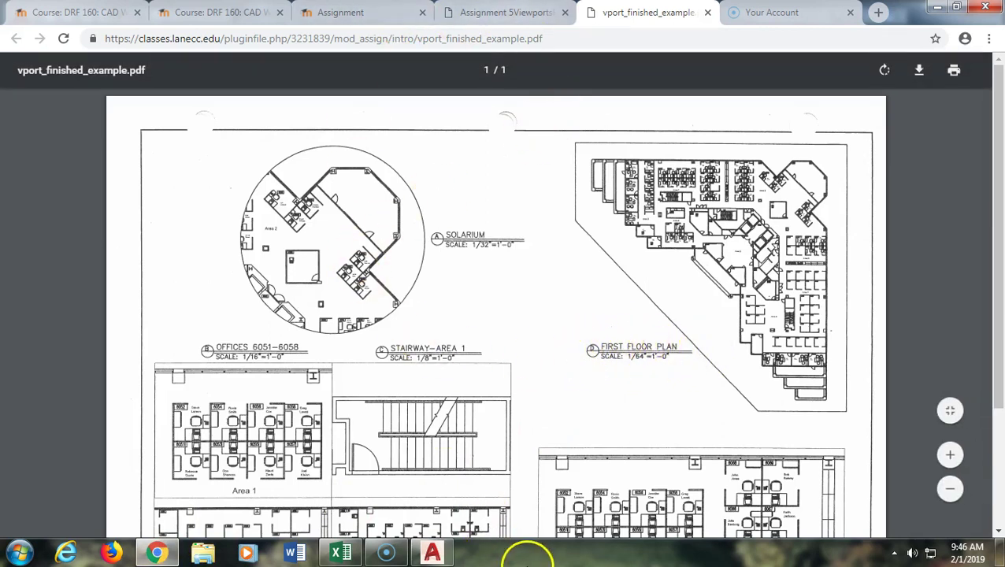
{"action": "left_click", "coordinate": [435, 554]}
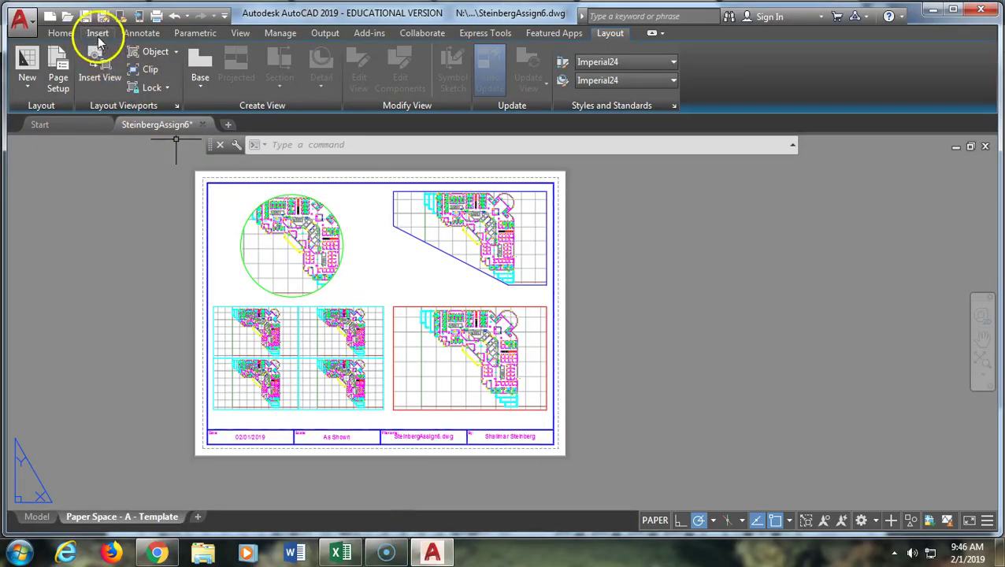
{"action": "left_click", "coordinate": [98, 33]}
{"action": "left_click", "coordinate": [26, 67]}
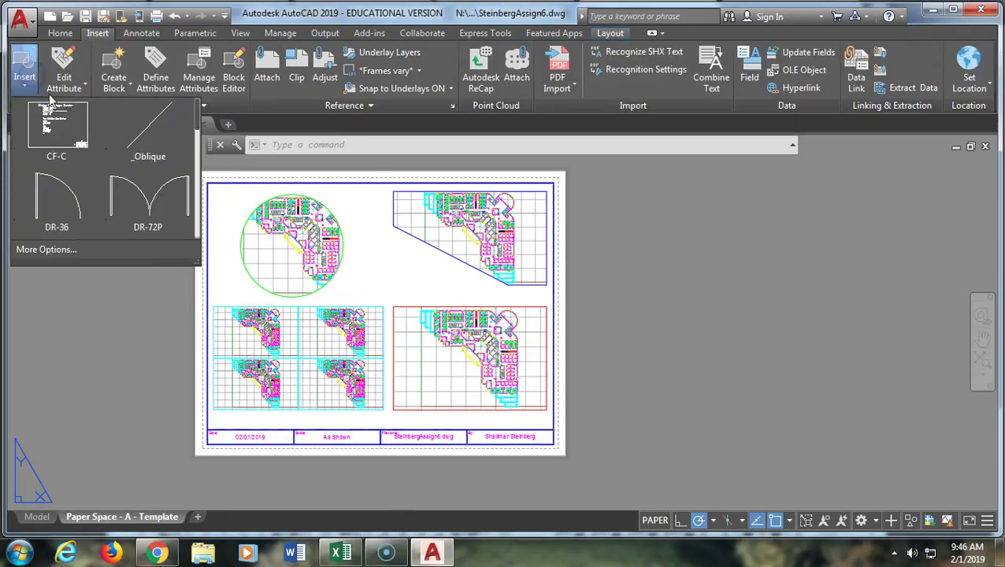
{"action": "left_click", "coordinate": [49, 248]}
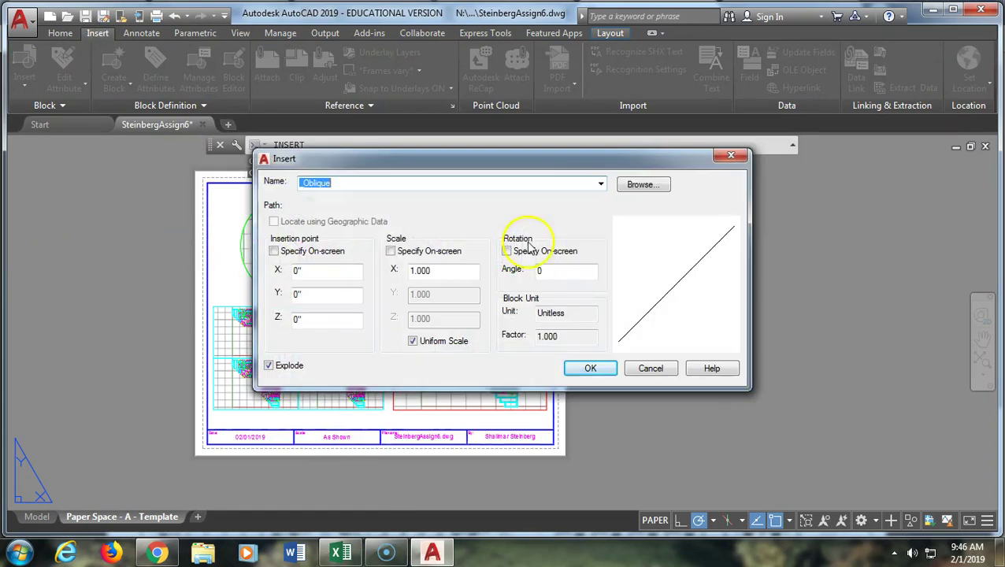
{"action": "left_click", "coordinate": [649, 187]}
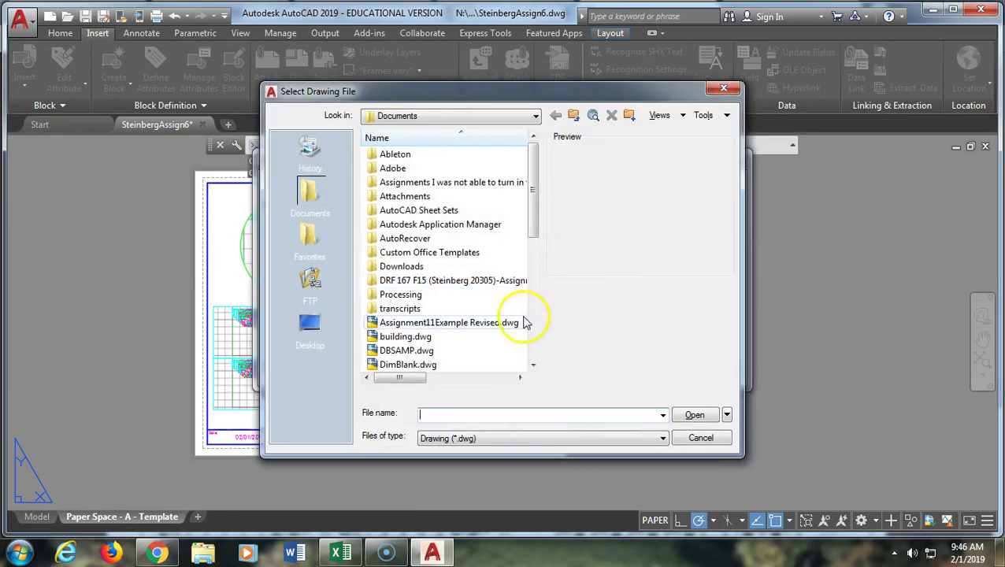
{"action": "left_click", "coordinate": [534, 341]}
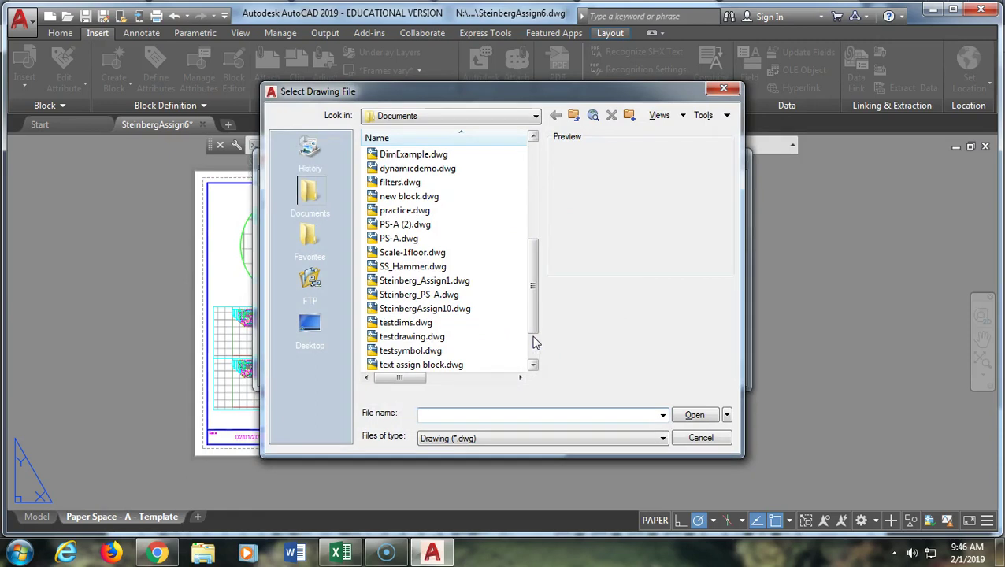
{"action": "left_click", "coordinate": [434, 254]}
{"action": "left_click", "coordinate": [701, 417]}
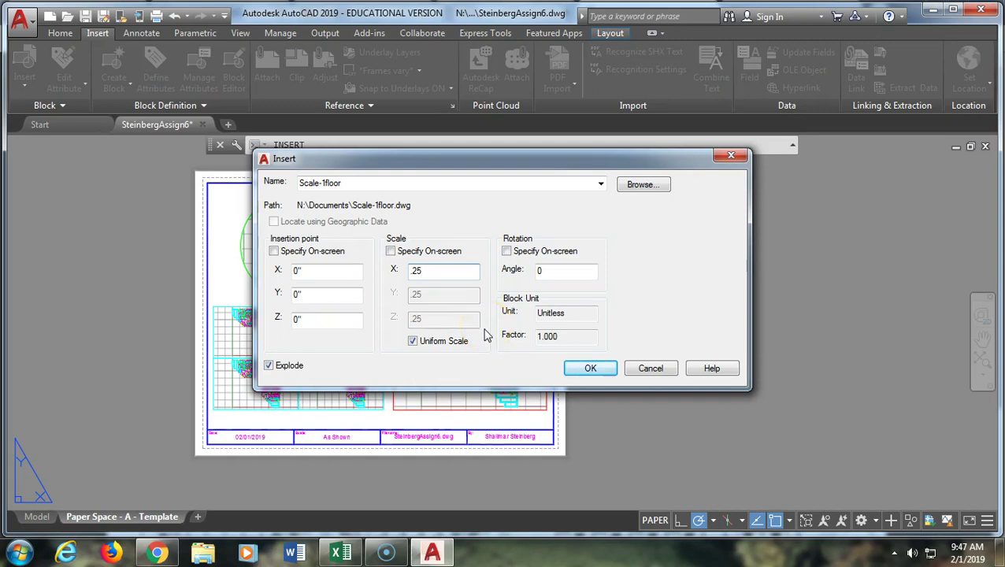
Try to insert the Scale-1floor title unexploded at 0,0 with an X scale of .25, inspect it, and undo the insertion
{"action": "left_click", "coordinate": [269, 367]}
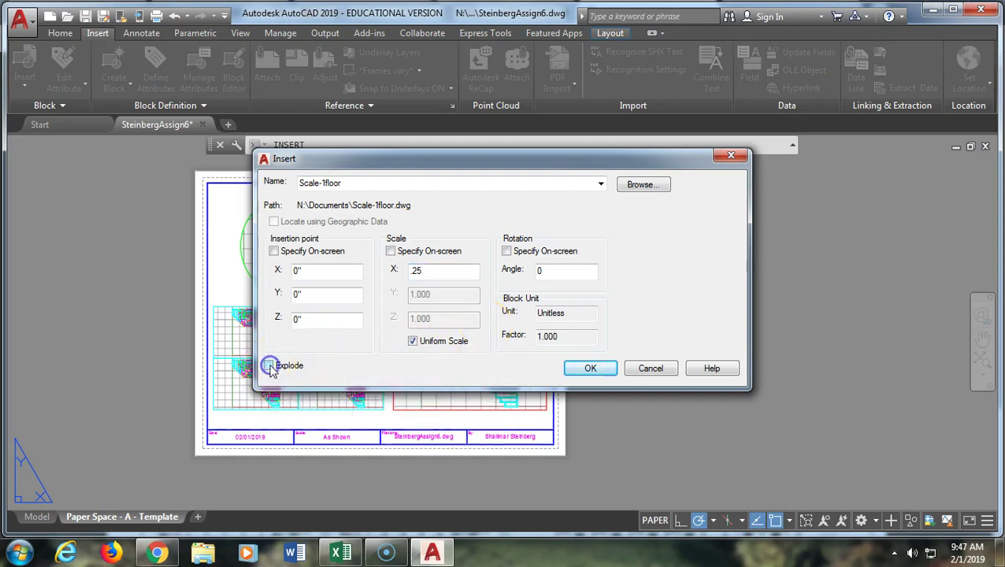
{"action": "left_click", "coordinate": [591, 370]}
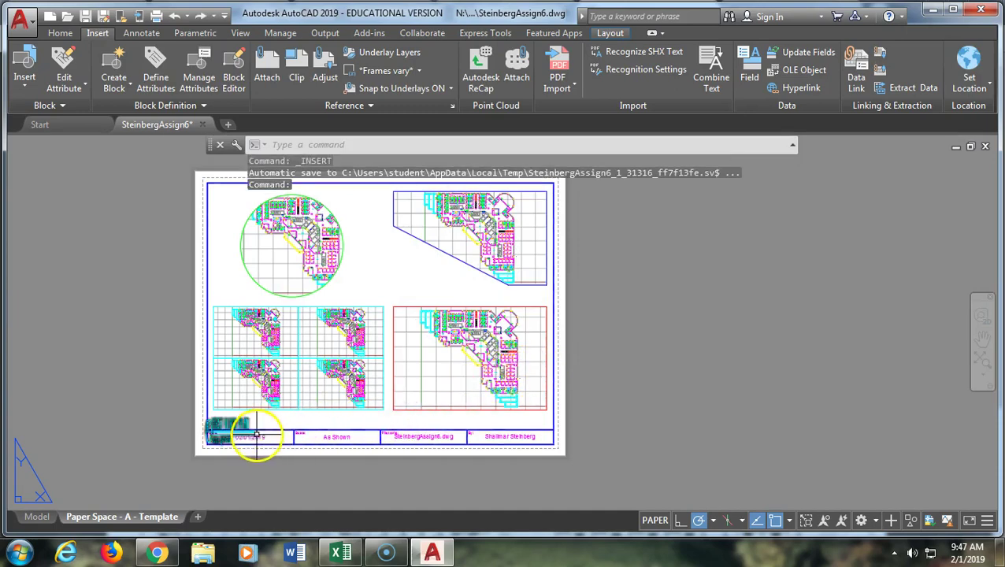
{"action": "scroll", "coordinate": [291, 426], "scroll_direction": "up", "scroll_amount": 7}
{"action": "middle_click_drag", "start_coordinate": [243, 408], "coordinate": [363, 354]}
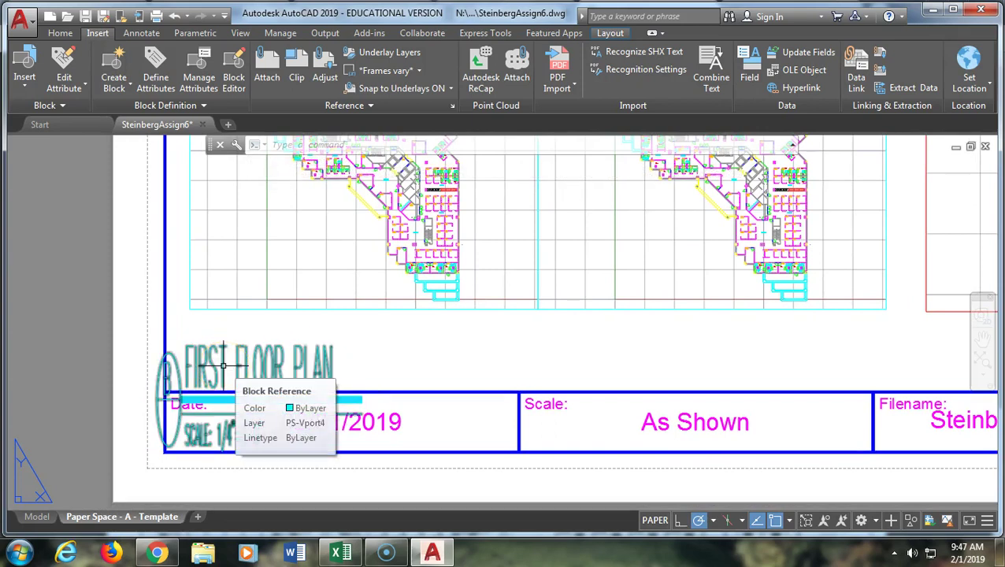
{"action": "scroll", "coordinate": [225, 370], "scroll_direction": "down", "scroll_amount": 4}
{"action": "scroll", "coordinate": [244, 375], "scroll_direction": "up", "scroll_amount": 4}
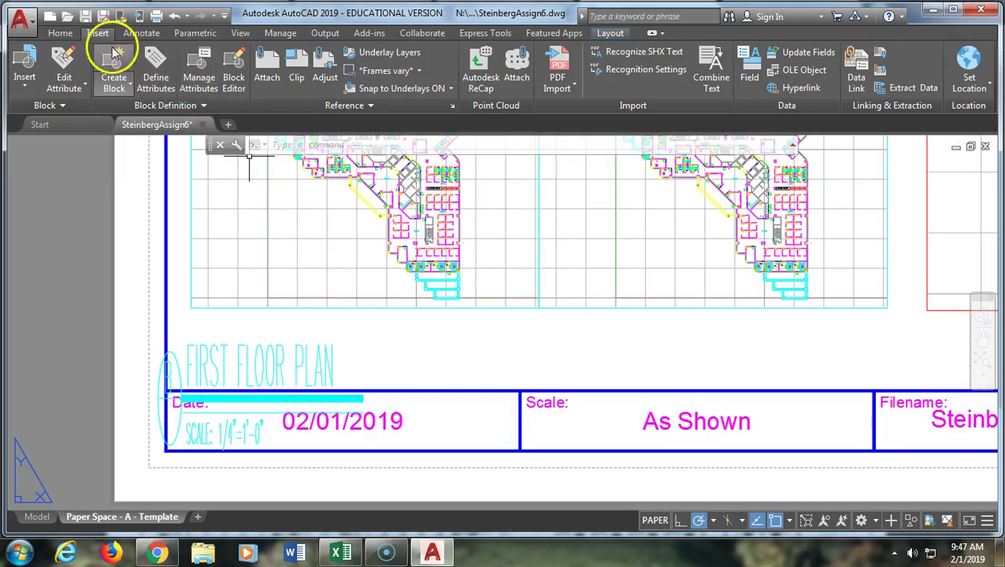
{"action": "left_click", "coordinate": [173, 16]}
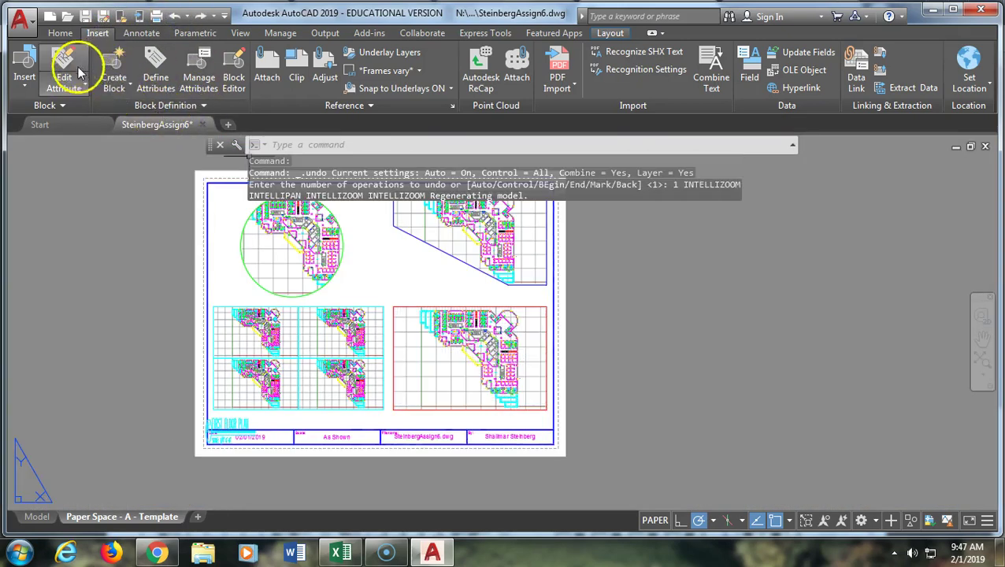
{"action": "left_click", "coordinate": [175, 16]}
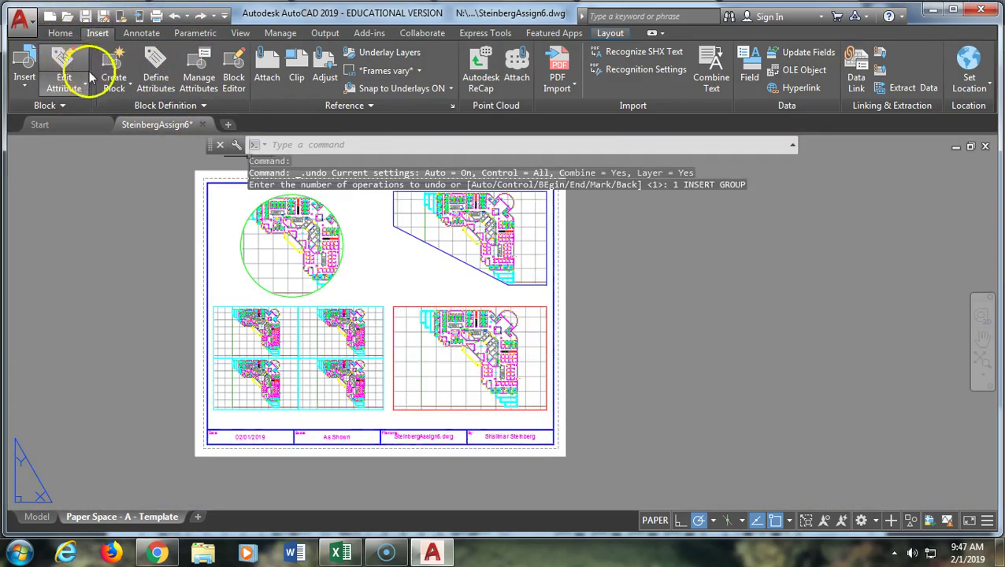
Insert the _Oblique block at 0,0 with Uniform Scale off and X, Y and Z scales of .25
{"action": "left_click", "coordinate": [21, 70]}
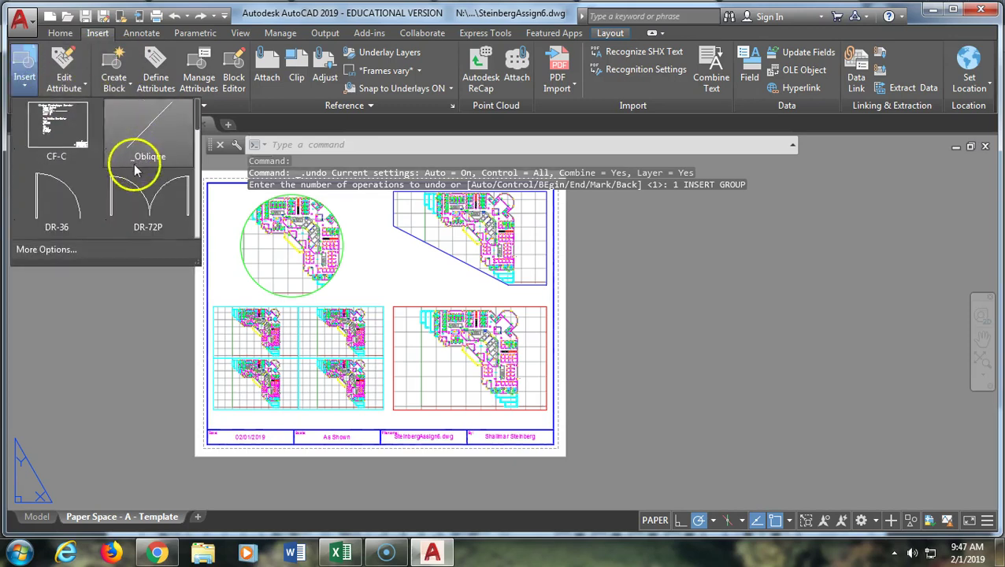
{"action": "left_click", "coordinate": [108, 249]}
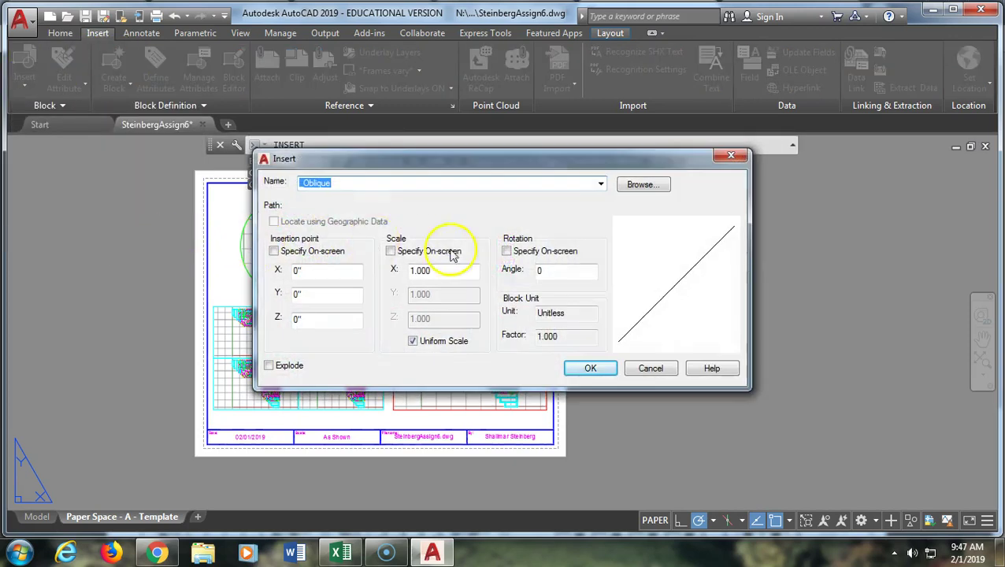
{"action": "left_click", "coordinate": [391, 252]}
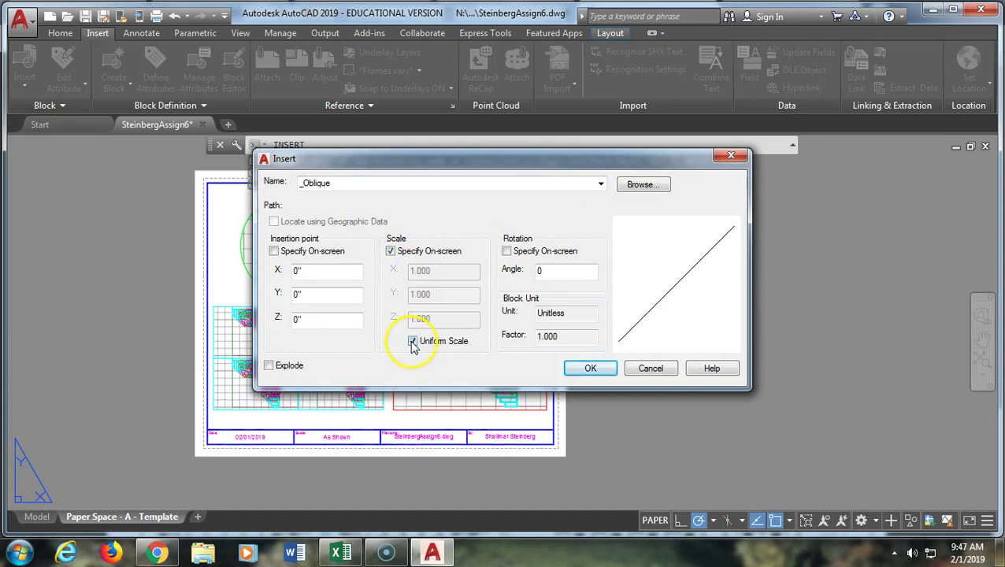
{"action": "left_click", "coordinate": [392, 252]}
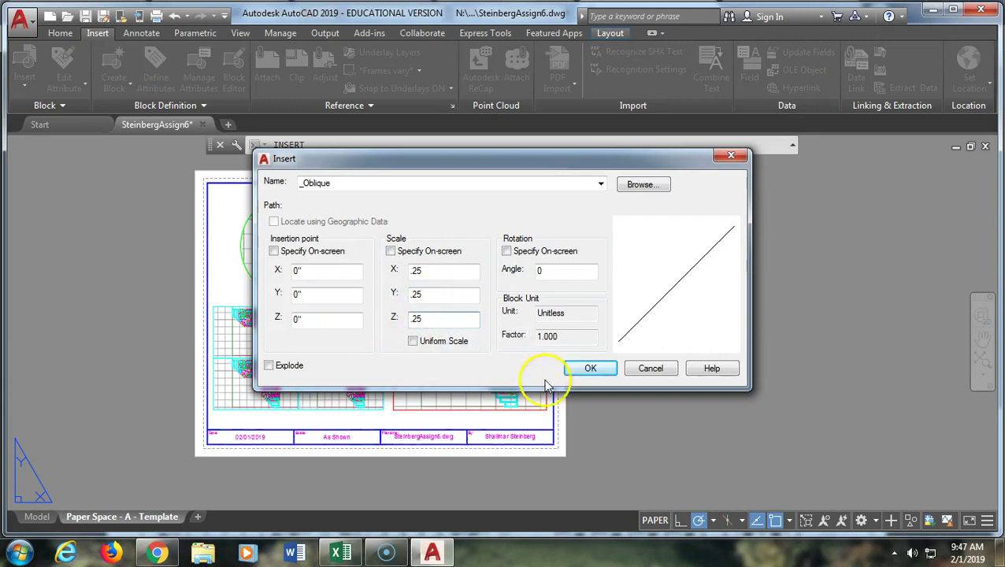
{"action": "left_click", "coordinate": [591, 369]}
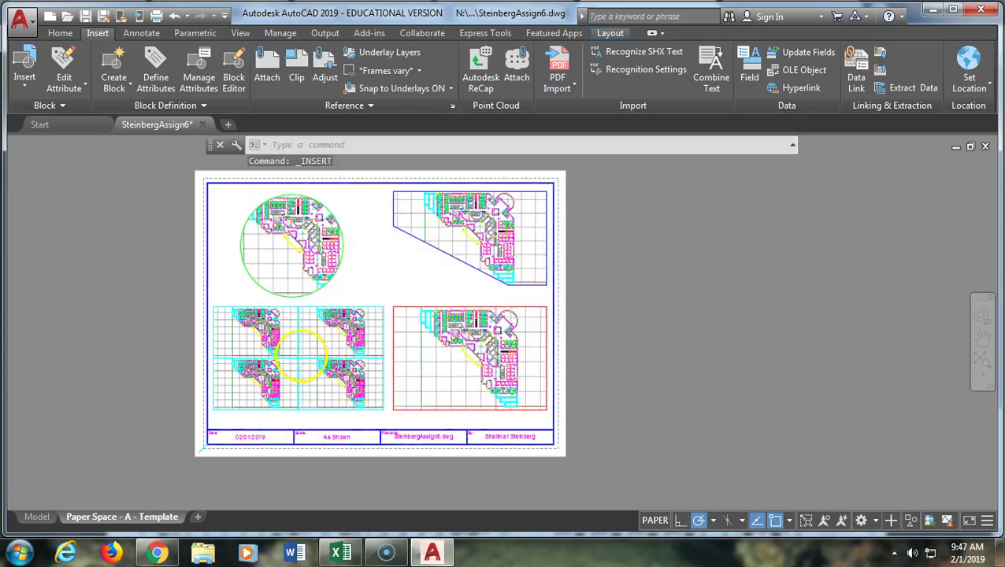
Inspect the small diagonal line inserted outside the border's lower-left corner and erase it from the sheet
{"action": "scroll", "coordinate": [307, 350], "scroll_direction": "up", "scroll_amount": 2}
{"action": "scroll", "coordinate": [273, 352], "scroll_direction": "up", "scroll_amount": 2}
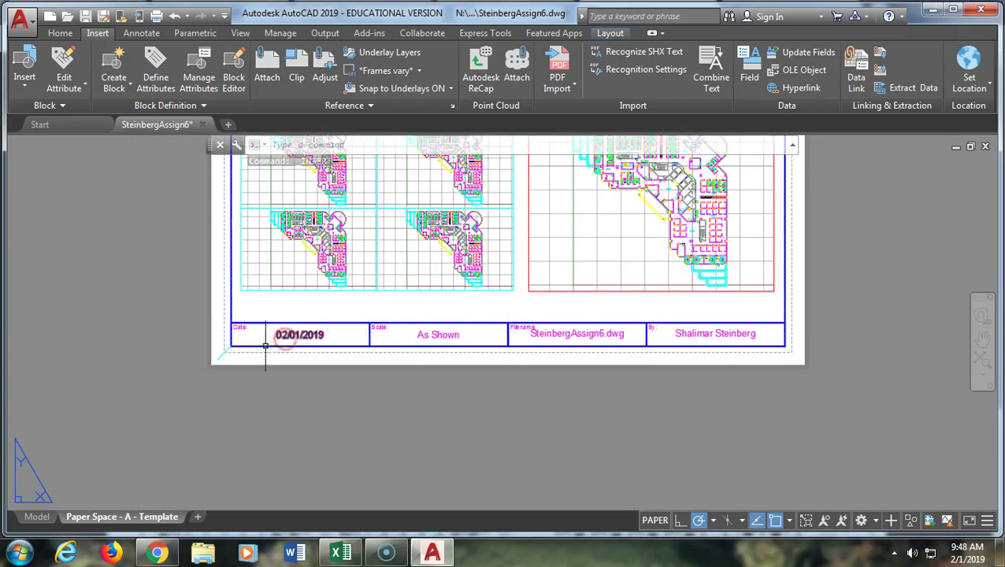
{"action": "scroll", "coordinate": [220, 352], "scroll_direction": "up", "scroll_amount": 3}
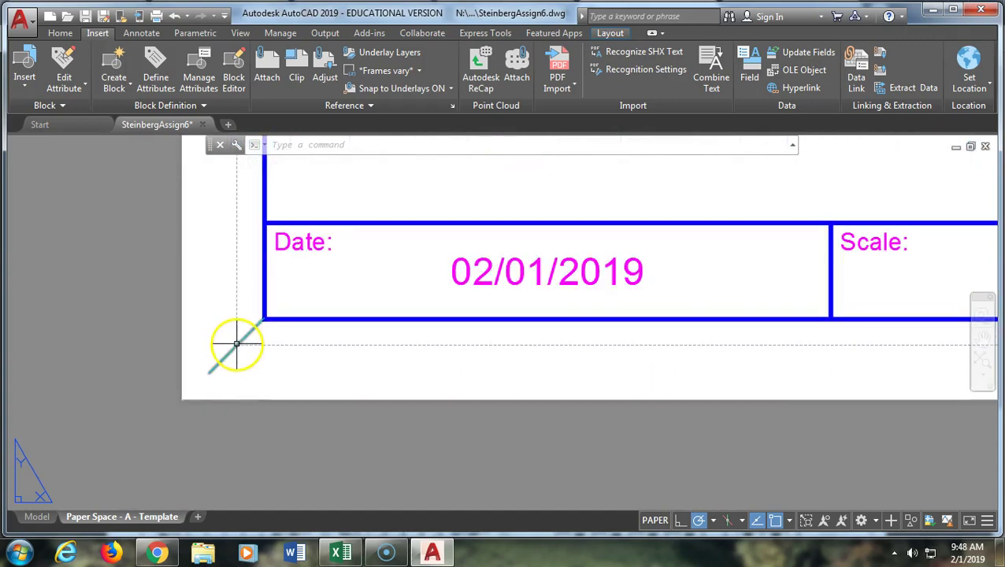
{"action": "scroll", "coordinate": [450, 347], "scroll_direction": "down", "scroll_amount": 5}
{"action": "scroll", "coordinate": [486, 357], "scroll_direction": "up", "scroll_amount": 2}
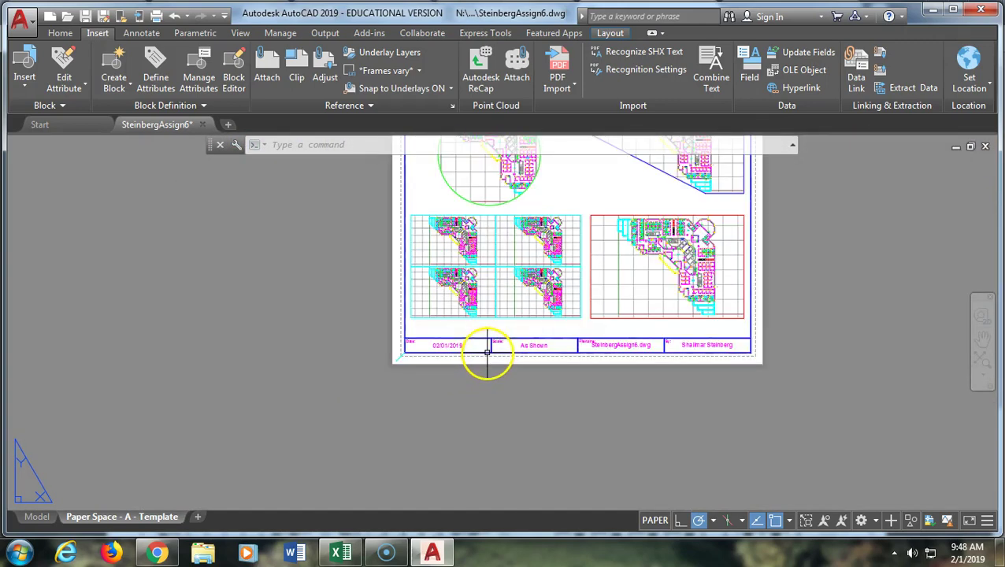
{"action": "scroll", "coordinate": [487, 353], "scroll_direction": "up", "scroll_amount": 2}
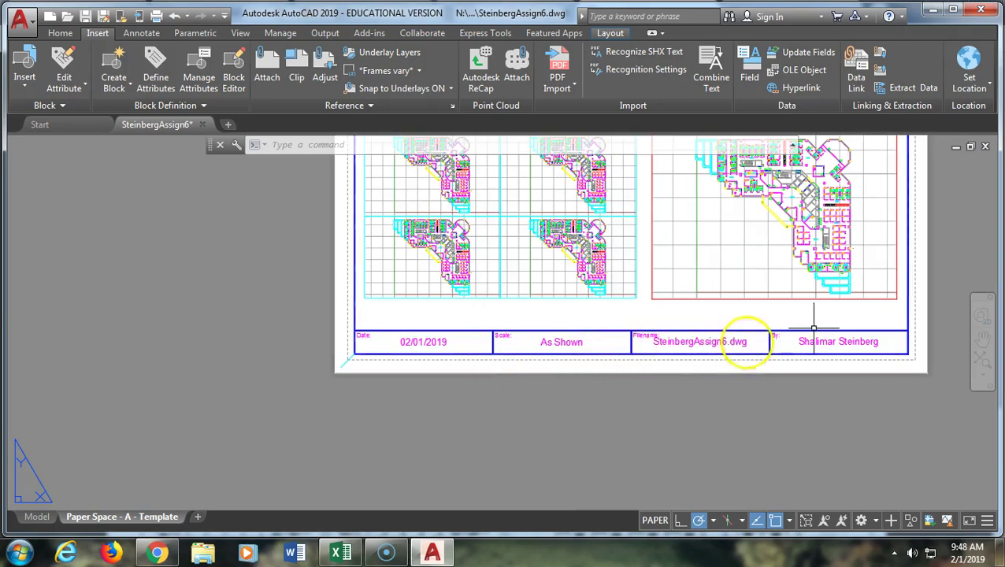
{"action": "scroll", "coordinate": [876, 295], "scroll_direction": "up", "scroll_amount": 3}
{"action": "scroll", "coordinate": [521, 292], "scroll_direction": "down", "scroll_amount": 5}
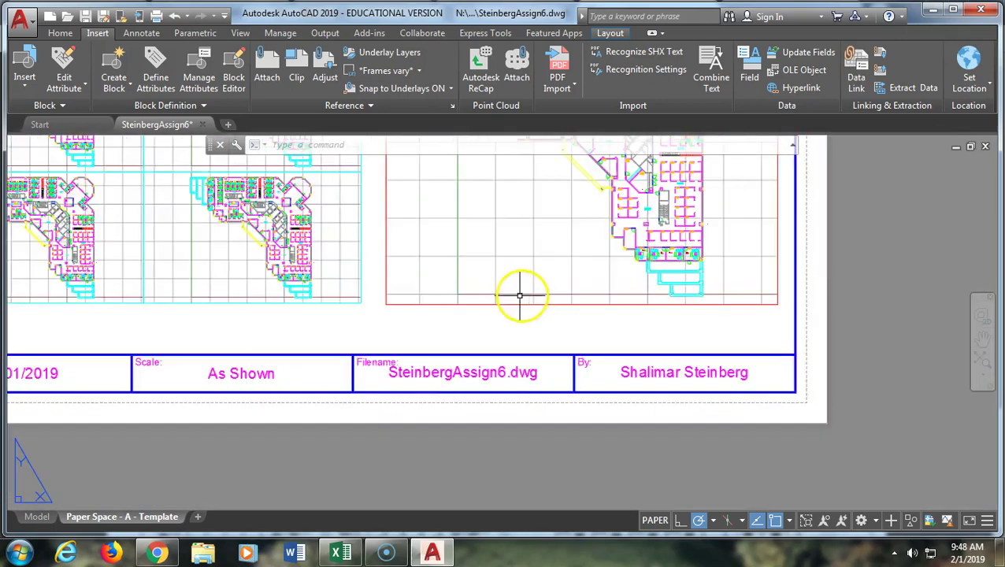
{"action": "middle_click_drag", "start_coordinate": [467, 298], "coordinate": [448, 415]}
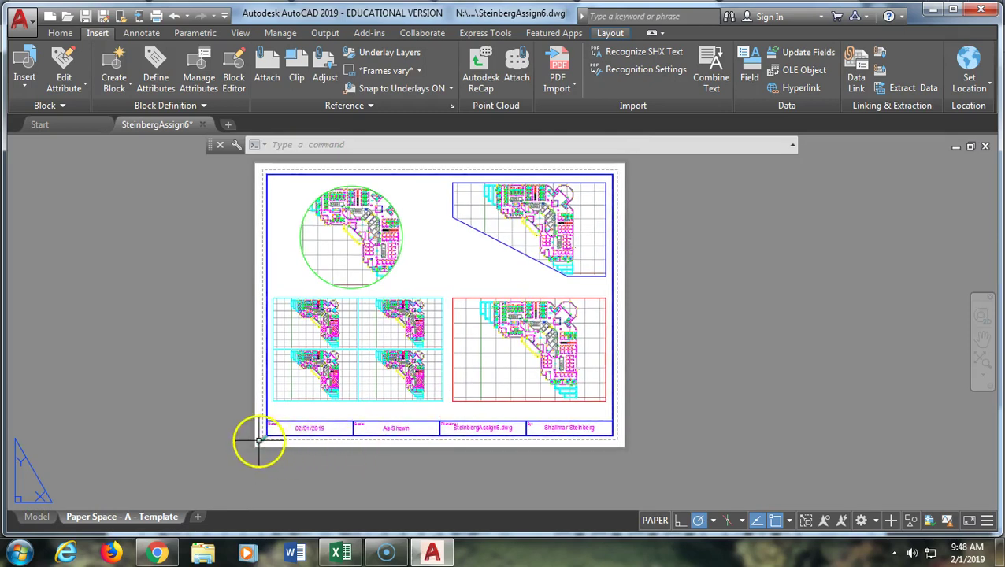
{"action": "left_click", "coordinate": [439, 371]}
{"action": "key", "text": "Delete"}
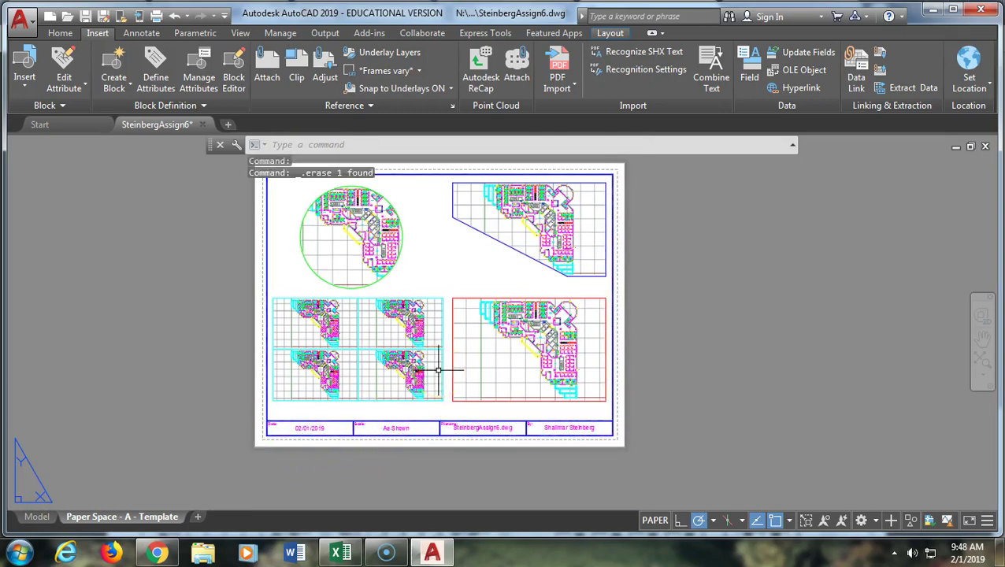
Choose Scale-1floor.dwg from the Documents folder as the block to insert
{"action": "left_click", "coordinate": [28, 65]}
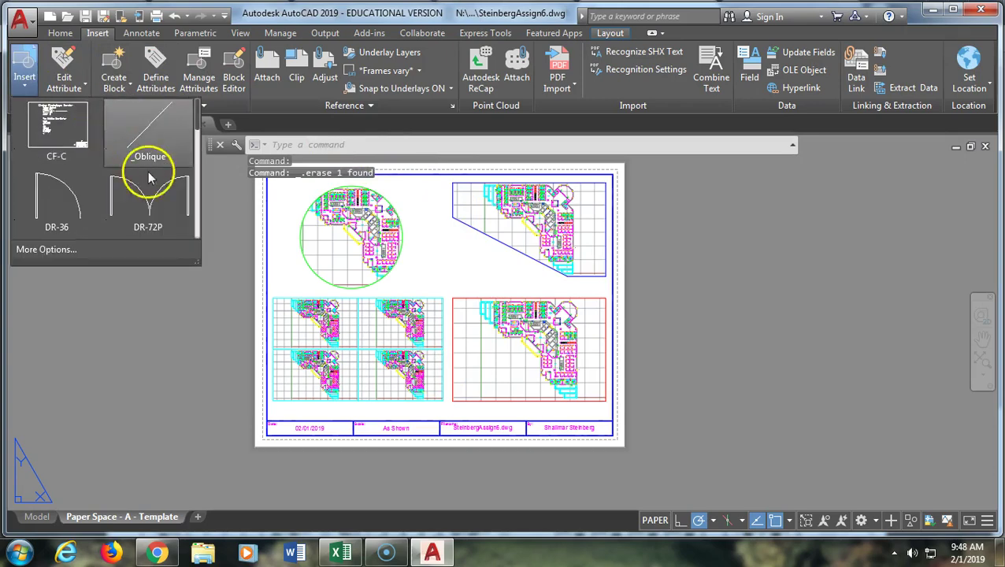
{"action": "left_click", "coordinate": [109, 249]}
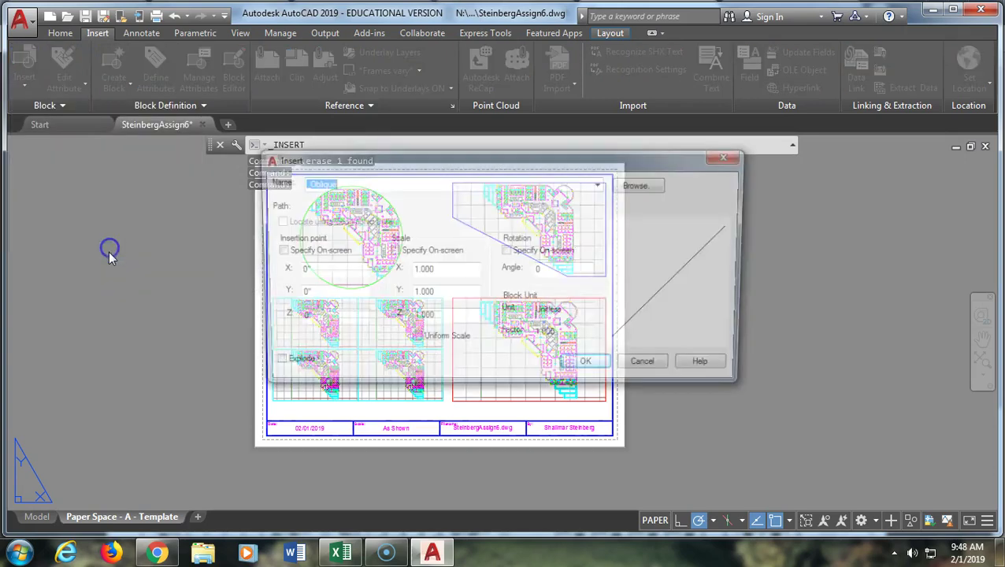
{"action": "left_click", "coordinate": [650, 190]}
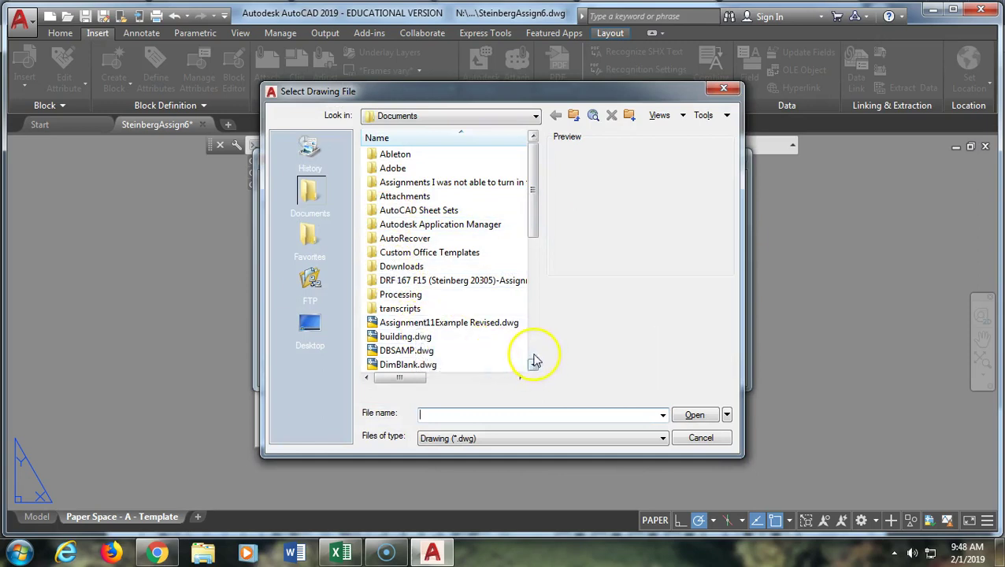
{"action": "left_click", "coordinate": [534, 358]}
{"action": "left_click", "coordinate": [442, 253]}
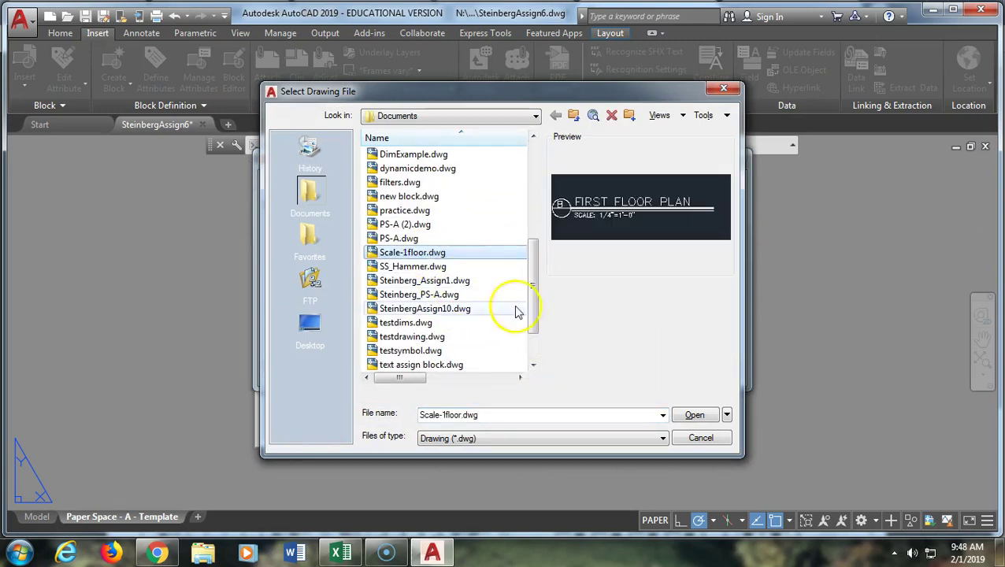
{"action": "left_click", "coordinate": [695, 416]}
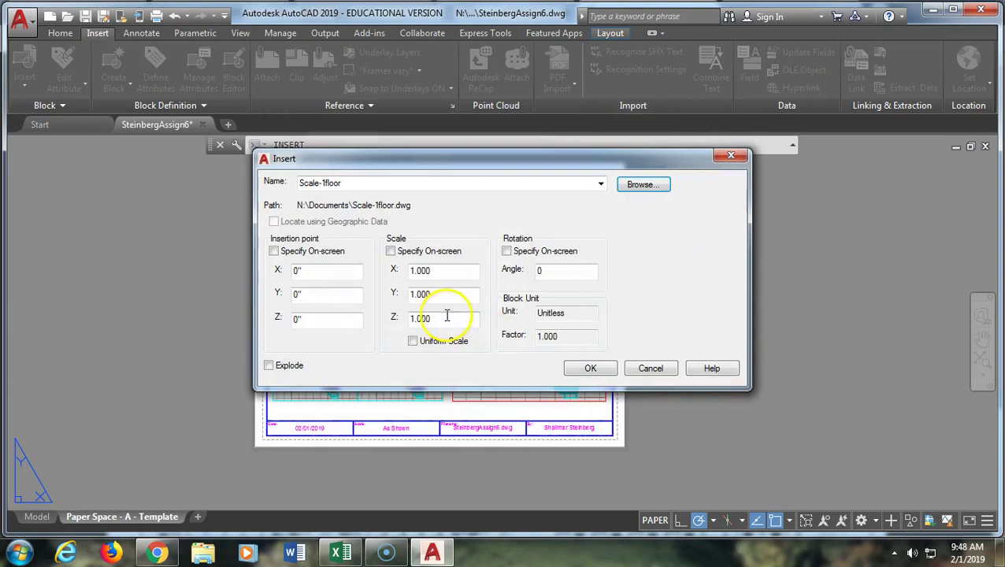
Insert the Scale-1floor title at .25 scale with its insertion point specified on-screen, centred in the gap below the red viewport
{"action": "left_click_drag", "start_coordinate": [438, 274], "coordinate": [396, 271]}
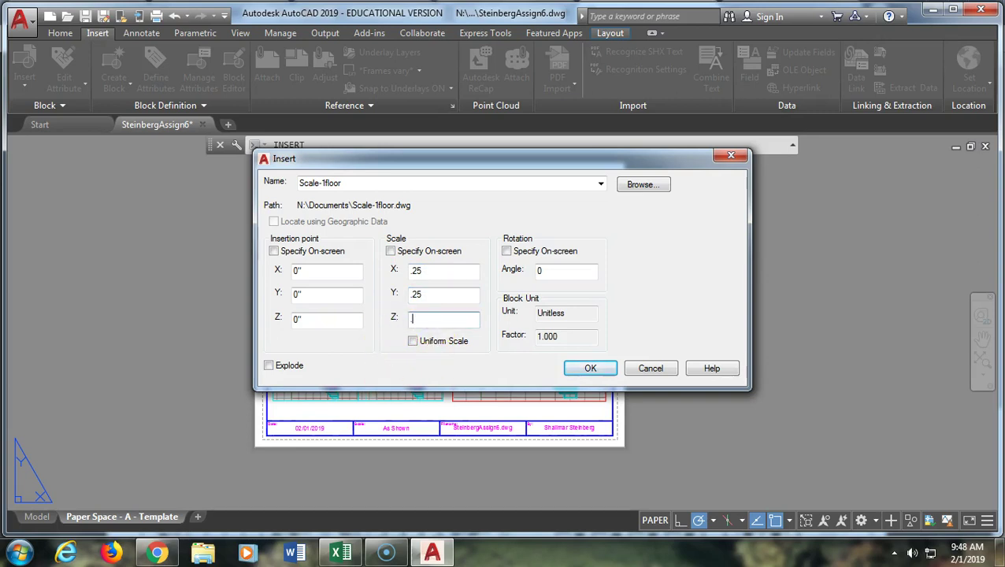
{"action": "left_click", "coordinate": [274, 251]}
{"action": "left_click", "coordinate": [591, 369]}
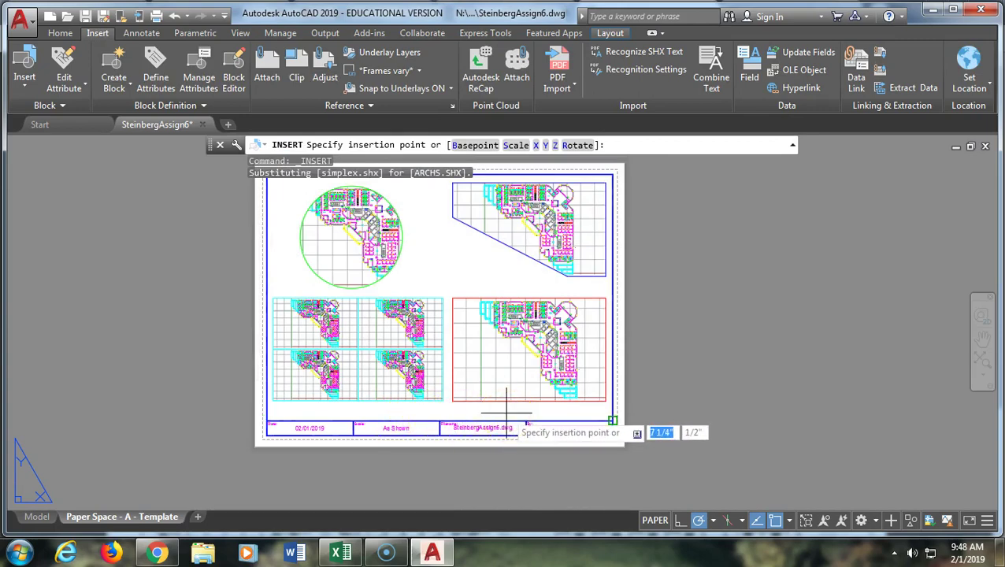
{"action": "left_click", "coordinate": [488, 415]}
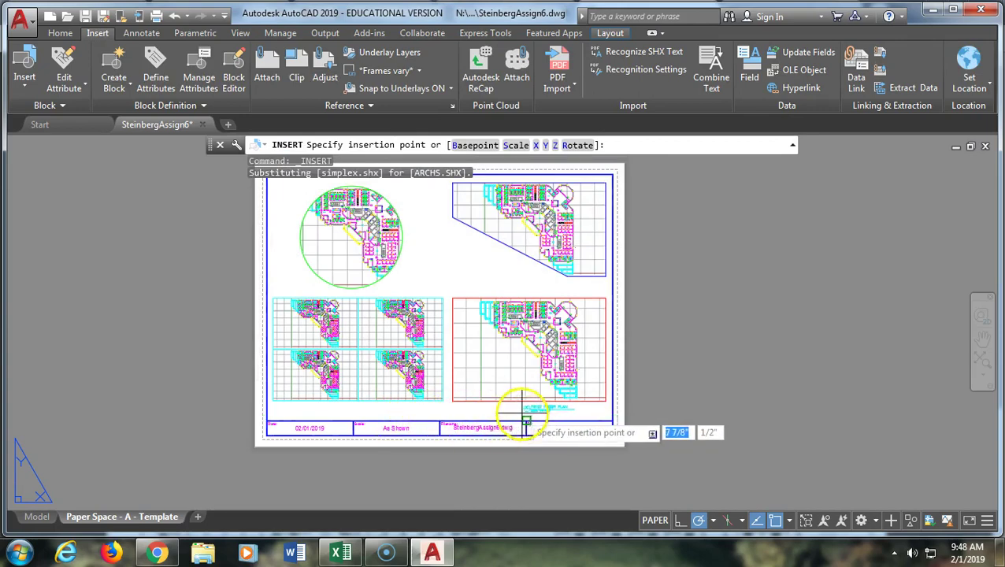
{"action": "scroll", "coordinate": [522, 411], "scroll_direction": "up", "scroll_amount": 5}
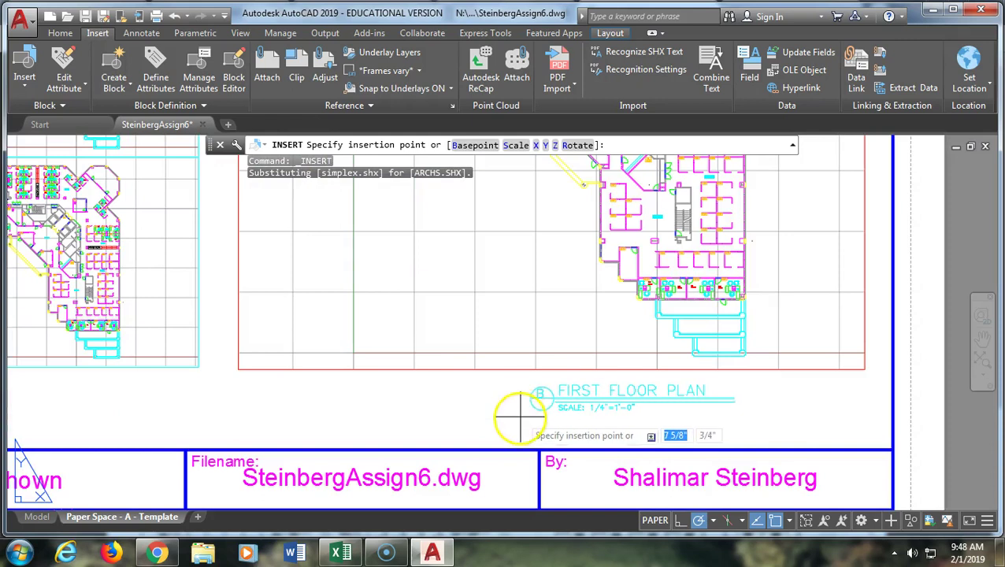
{"action": "left_click", "coordinate": [437, 419]}
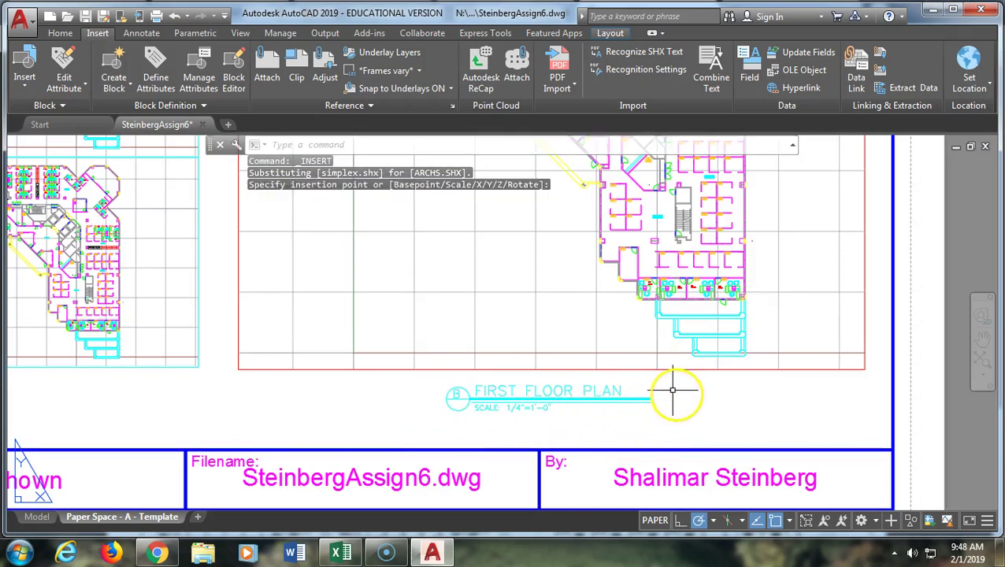
Activate the red viewport on the sheet and set its scale to 1/32" = 1'-0"
{"action": "scroll", "coordinate": [172, 377], "scroll_direction": "down", "scroll_amount": 3}
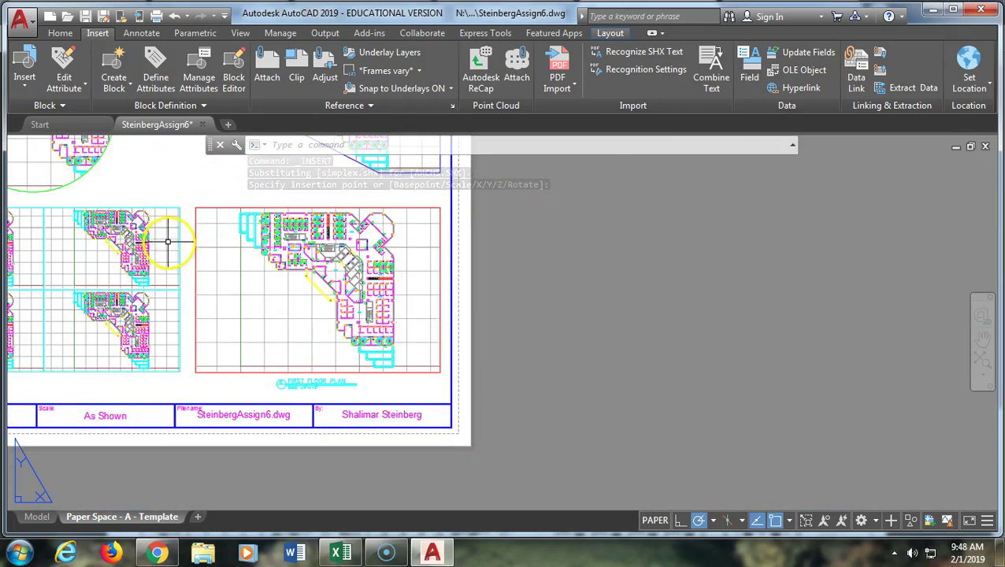
{"action": "middle_click_drag", "start_coordinate": [200, 347], "coordinate": [341, 386]}
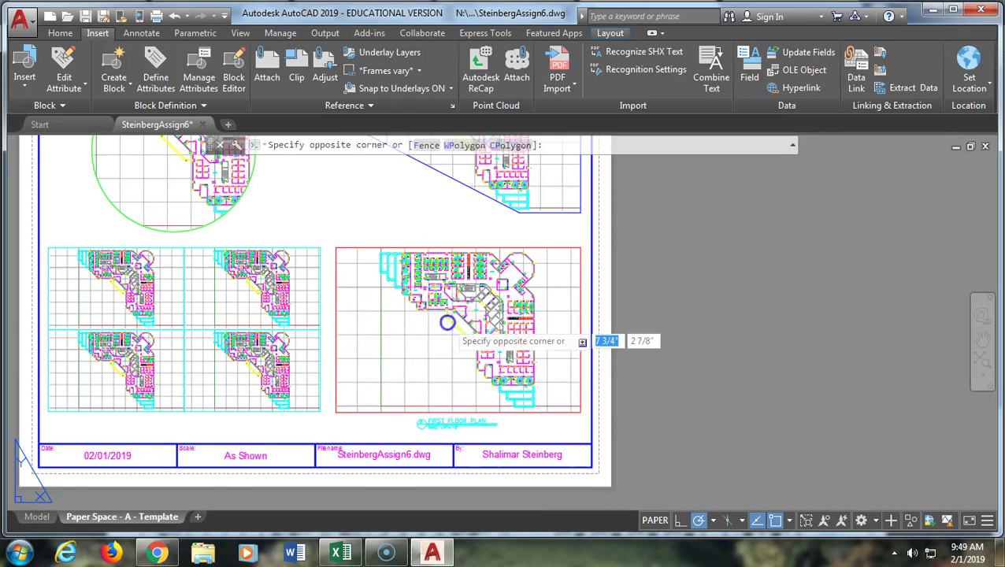
{"action": "double_click", "coordinate": [446, 321]}
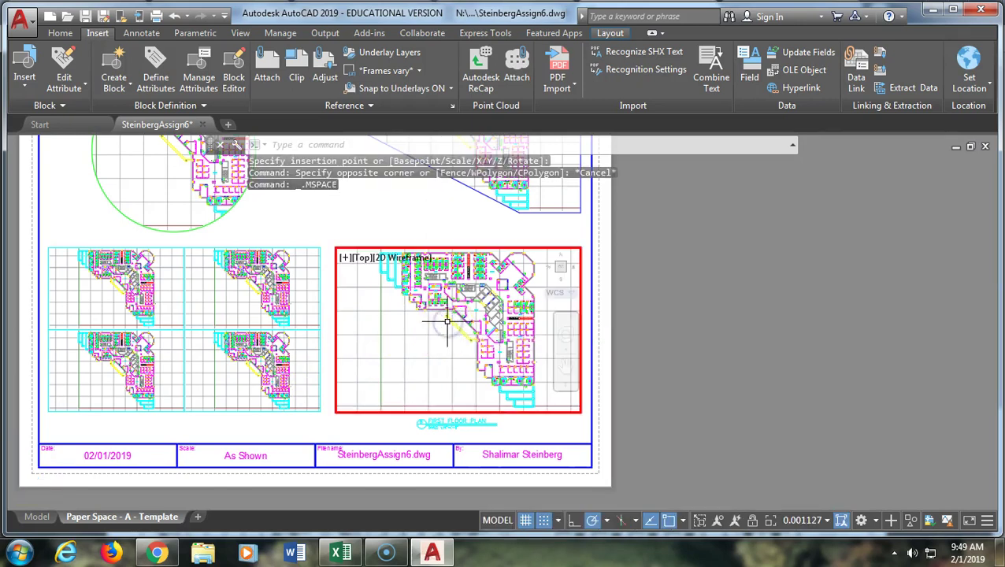
{"action": "left_click", "coordinate": [820, 522]}
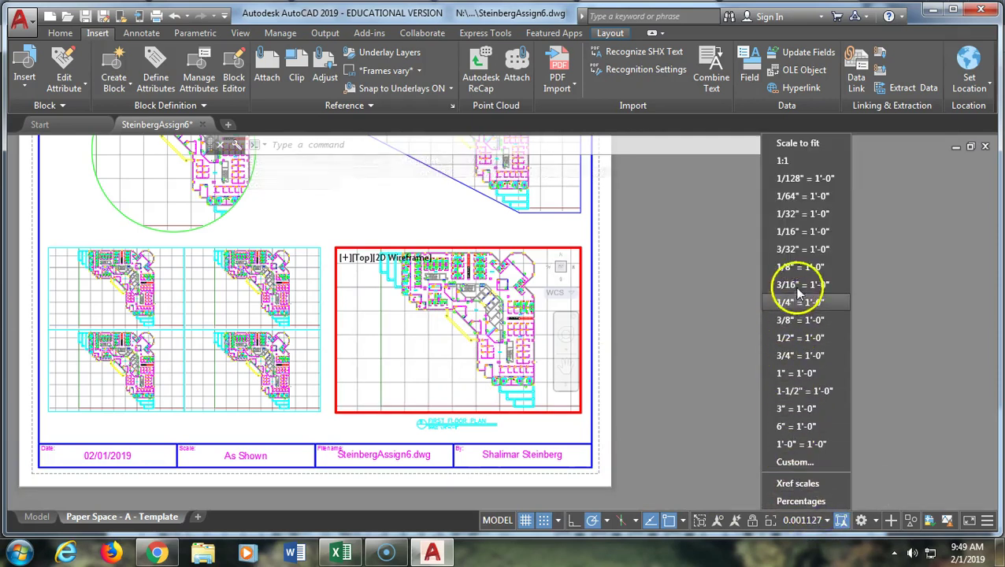
{"action": "left_click", "coordinate": [808, 222]}
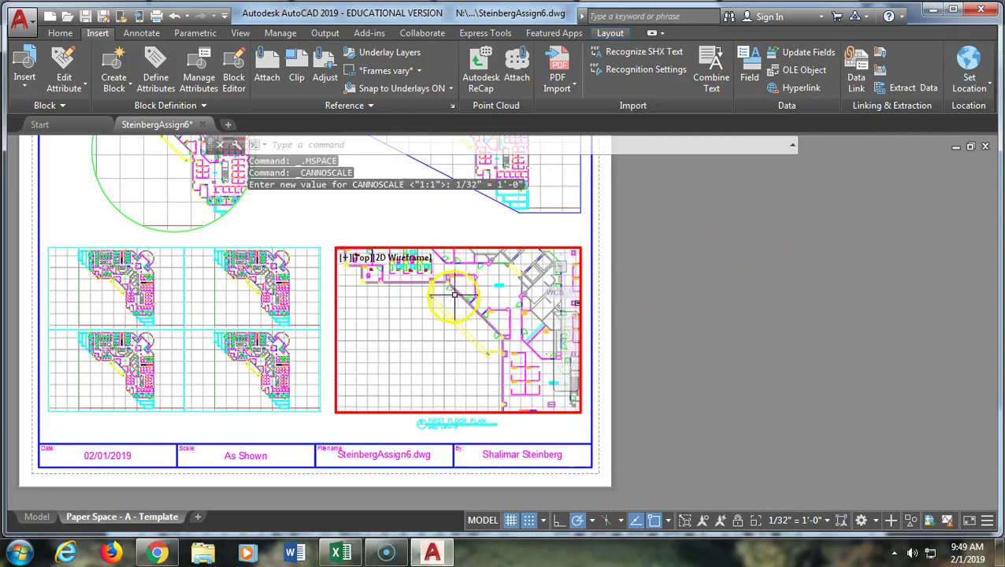
Reposition the plan inside the red viewport to show the upper-left wing around Area 1, and return to paper space
{"action": "middle_click_drag", "start_coordinate": [454, 295], "coordinate": [488, 398]}
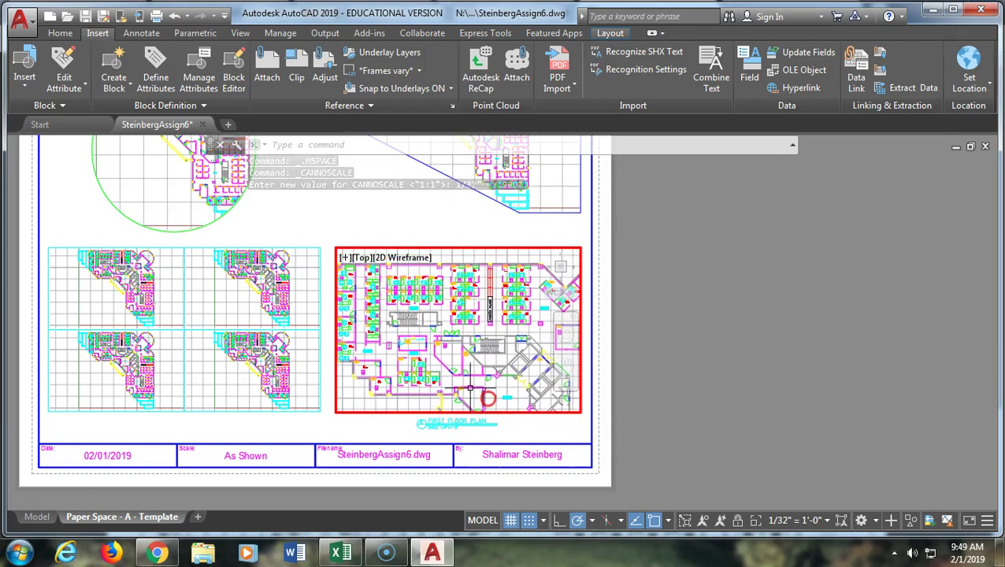
{"action": "middle_click_drag", "start_coordinate": [449, 304], "coordinate": [475, 337]}
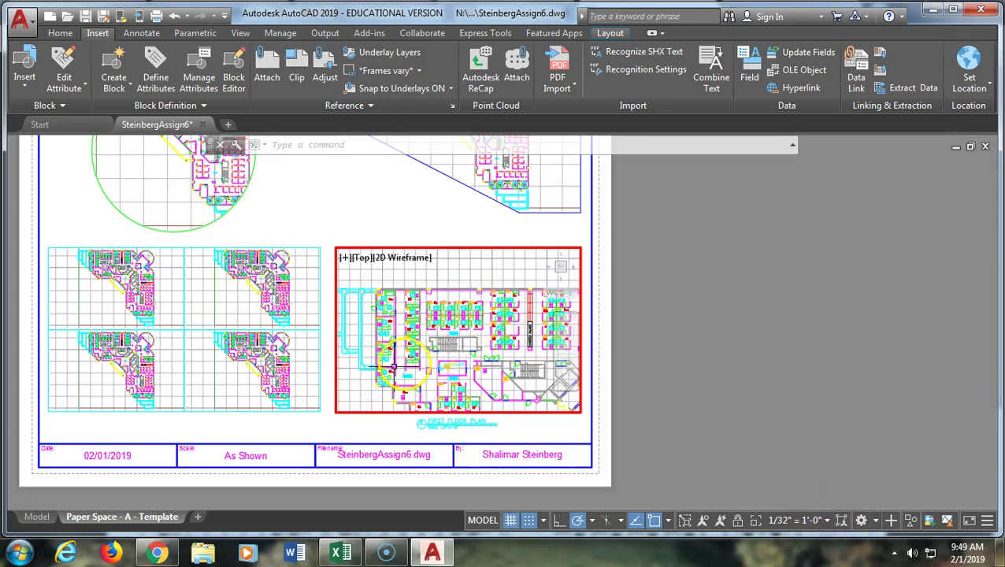
{"action": "double_click", "coordinate": [325, 367]}
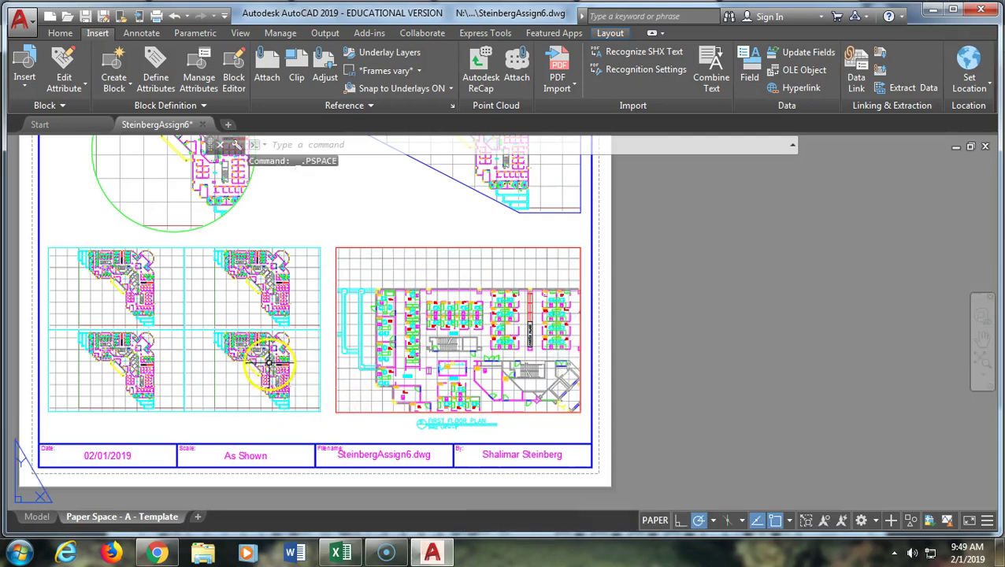
Switch to Chrome to check the contents, titles and scales of the lower viewports in vport_finished_example.pdf, and return to AutoCAD
{"action": "scroll", "coordinate": [236, 356], "scroll_direction": "up", "scroll_amount": 2}
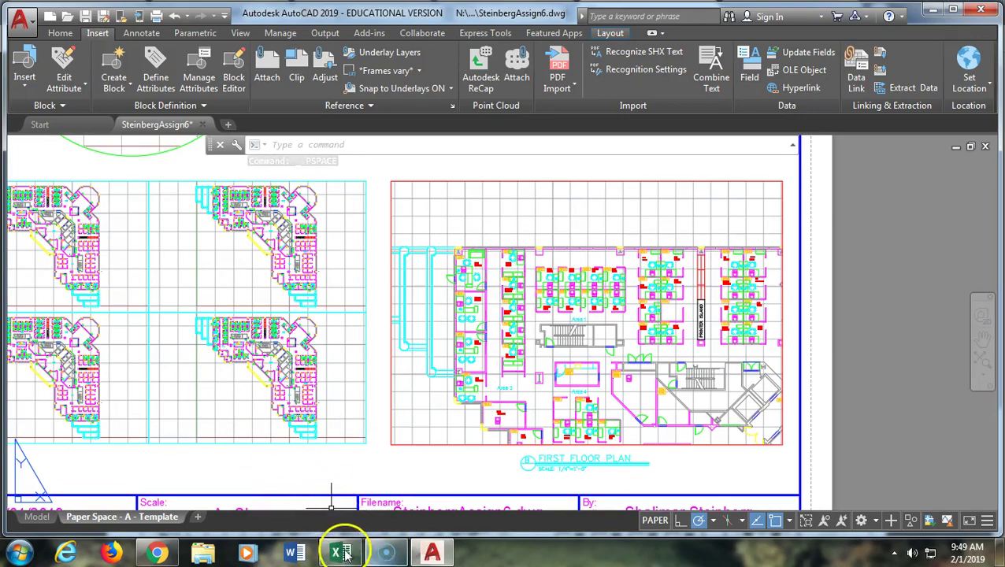
{"action": "left_click", "coordinate": [150, 556]}
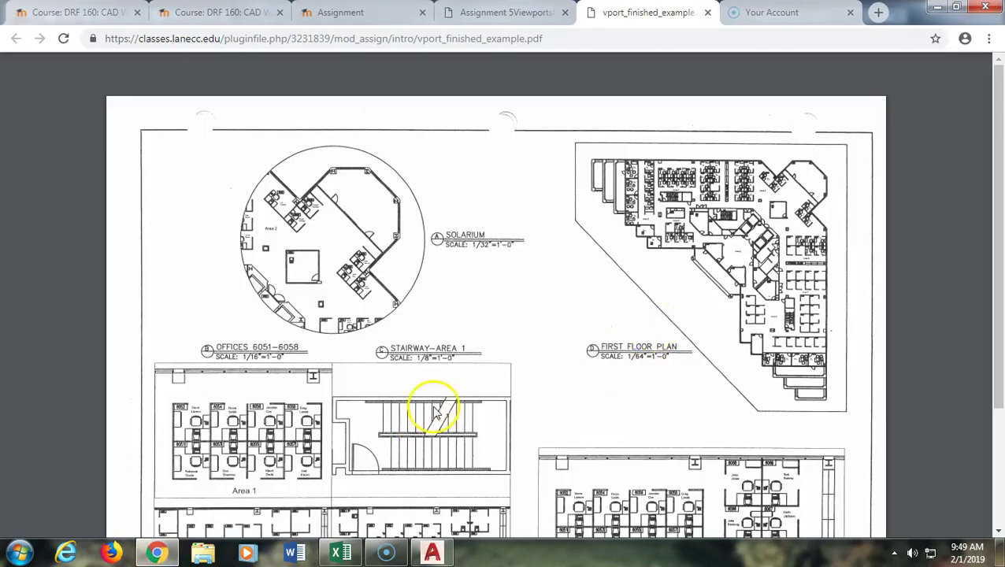
{"action": "scroll", "coordinate": [674, 465], "scroll_direction": "down", "scroll_amount": 2}
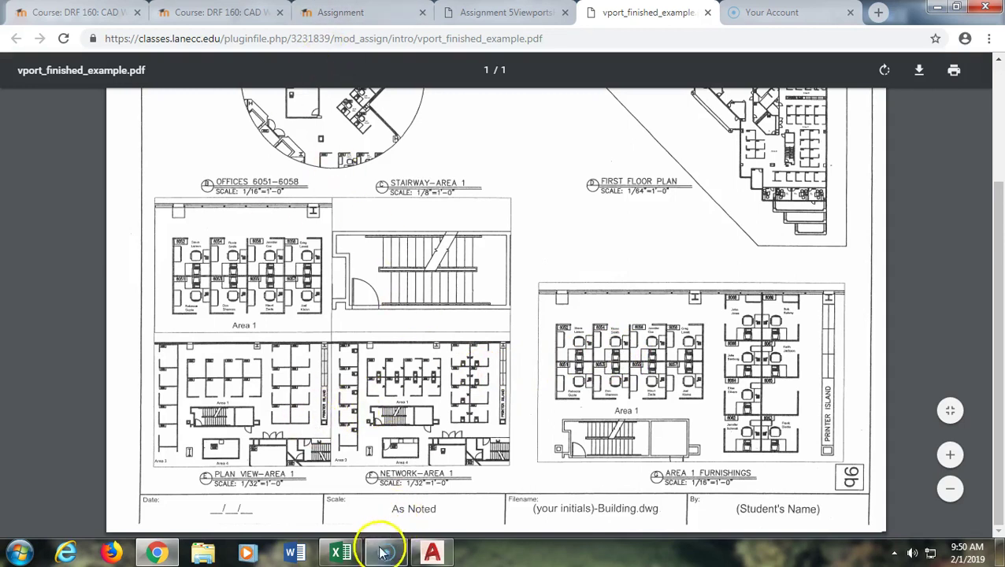
{"action": "left_click", "coordinate": [436, 553]}
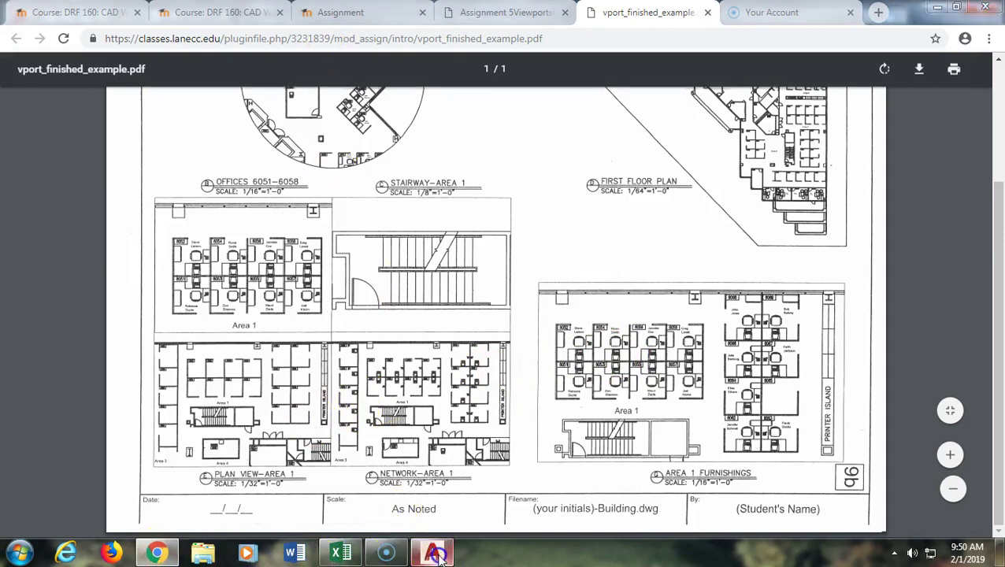
Activate the lower-left cyan viewport and widen the New VP Freeze column in the layer properties to read its heading
{"action": "double_click", "coordinate": [87, 369]}
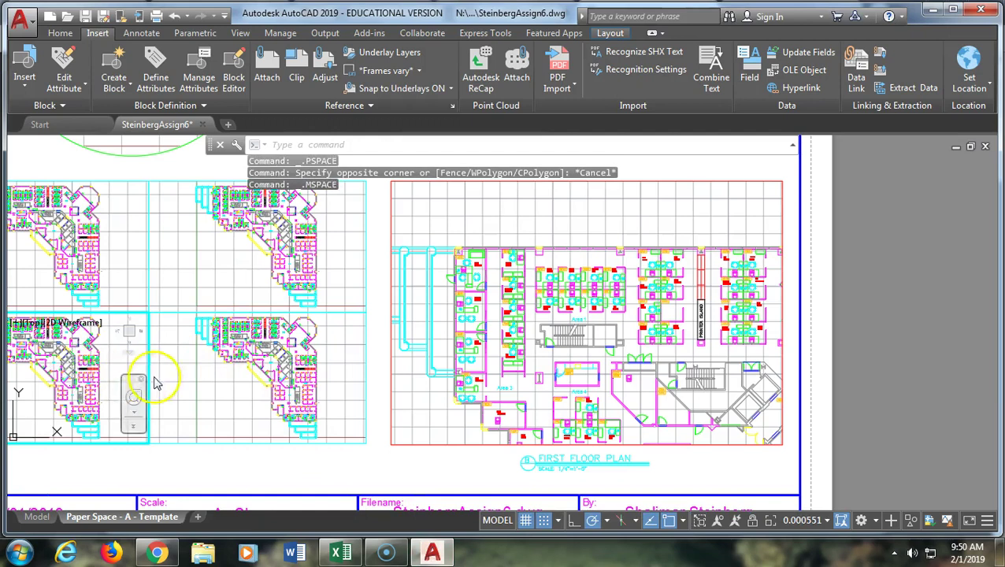
{"action": "left_click", "coordinate": [55, 33]}
{"action": "left_click", "coordinate": [408, 55]}
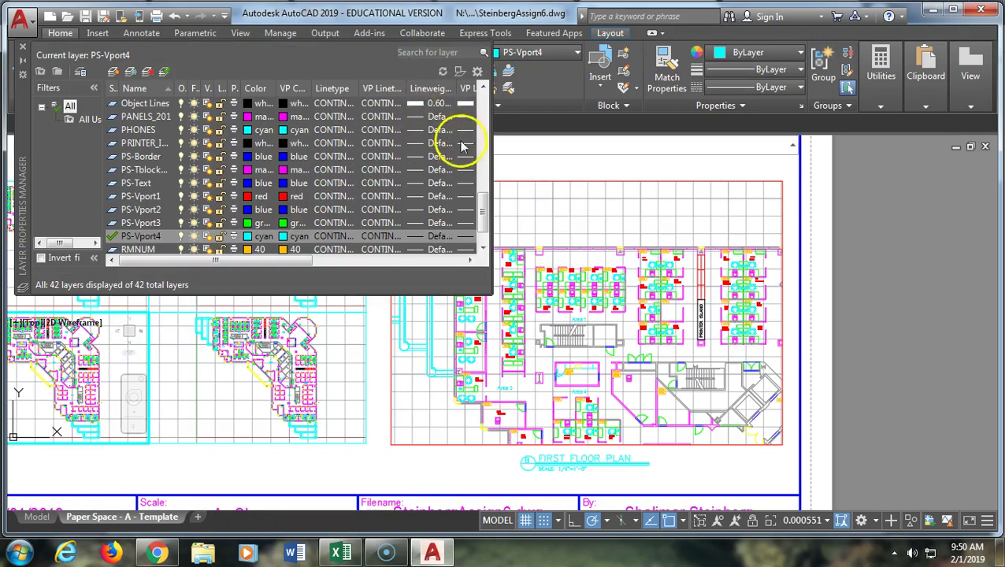
{"action": "left_click", "coordinate": [451, 263]}
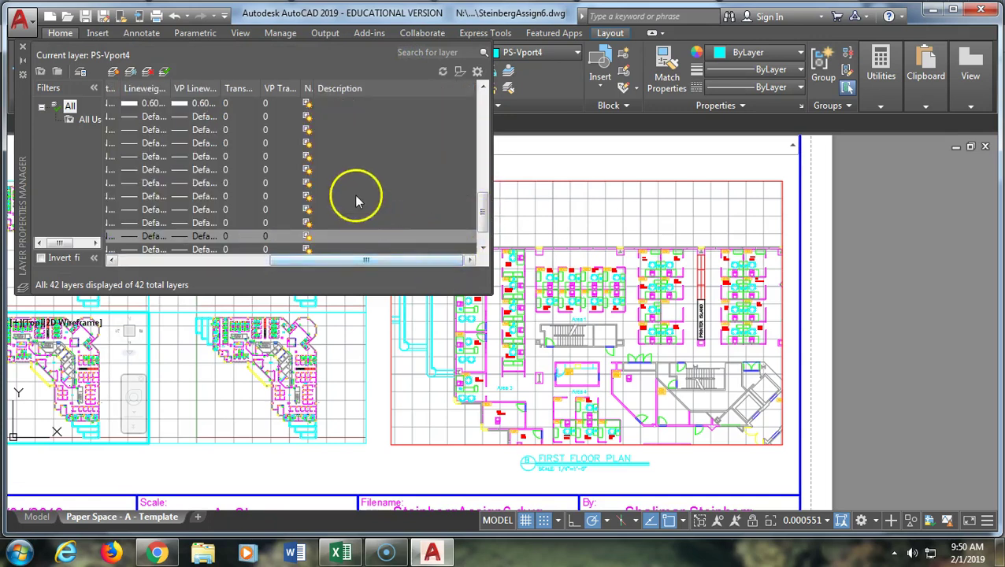
{"action": "left_click_drag", "start_coordinate": [310, 88], "coordinate": [382, 88]}
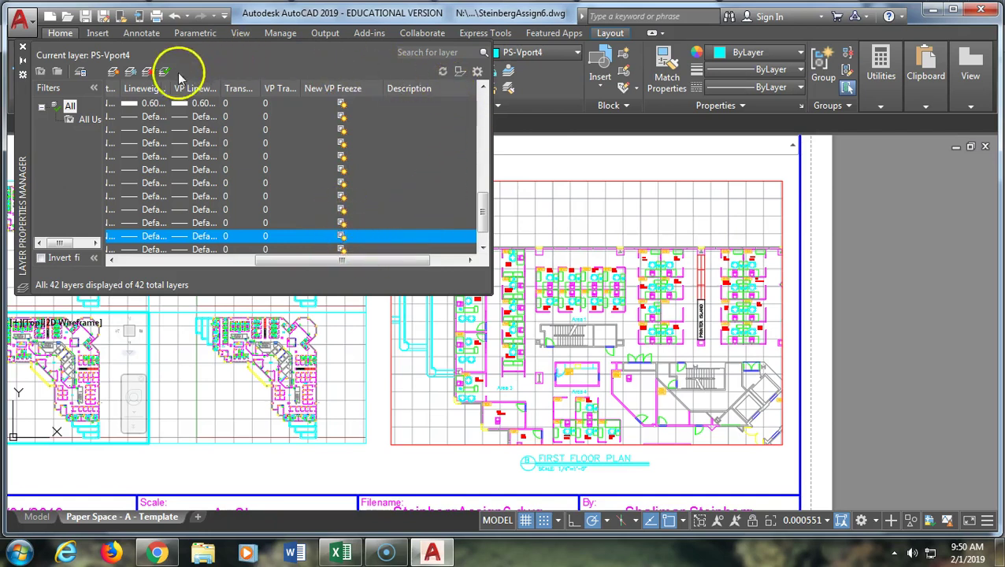
{"action": "left_click", "coordinate": [24, 46]}
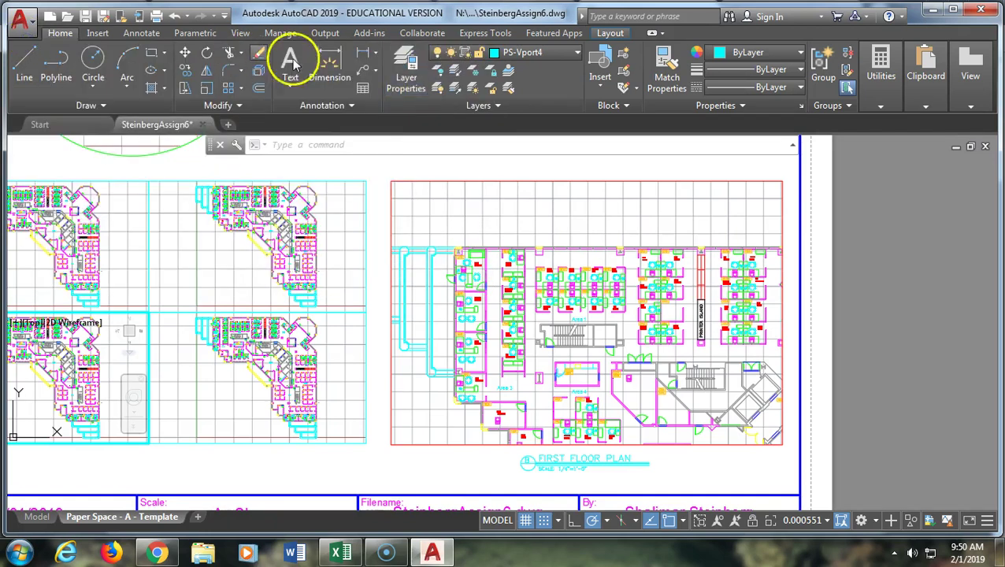
Freeze the FURNITURE, FILE_CABINETS and EMPLOYEE layers in the lower-left cyan viewport only
{"action": "left_click", "coordinate": [542, 53]}
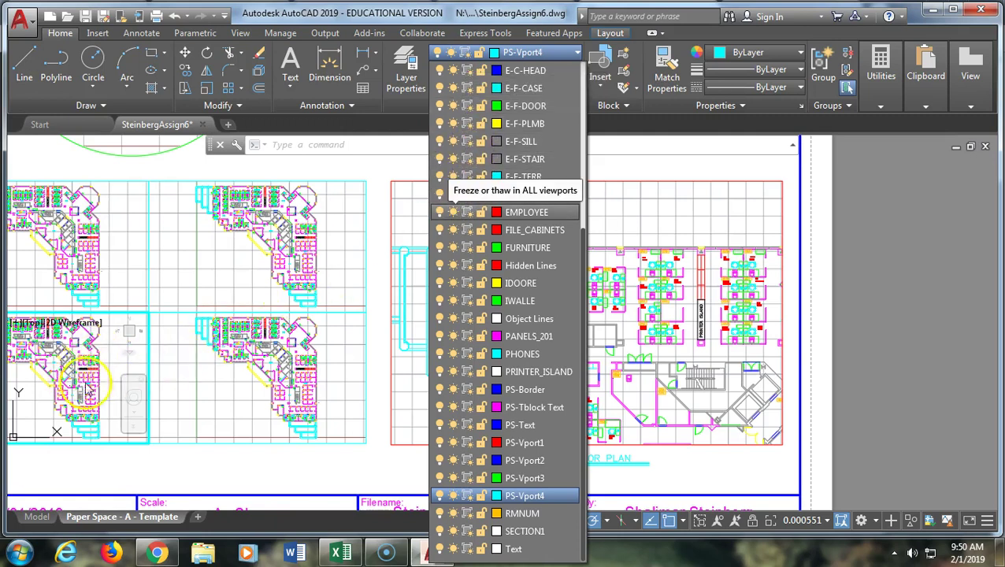
{"action": "left_click", "coordinate": [467, 249]}
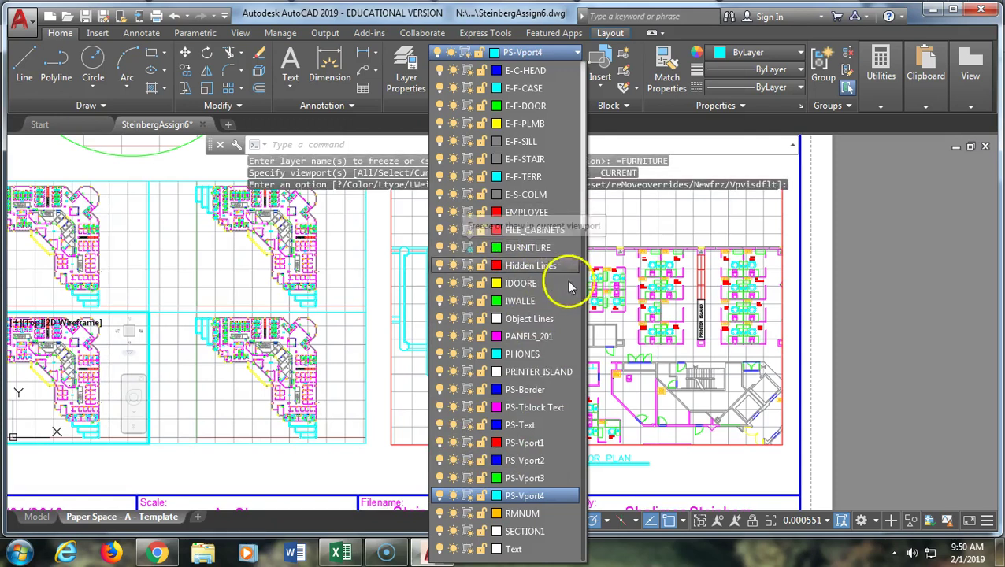
{"action": "left_click", "coordinate": [467, 230]}
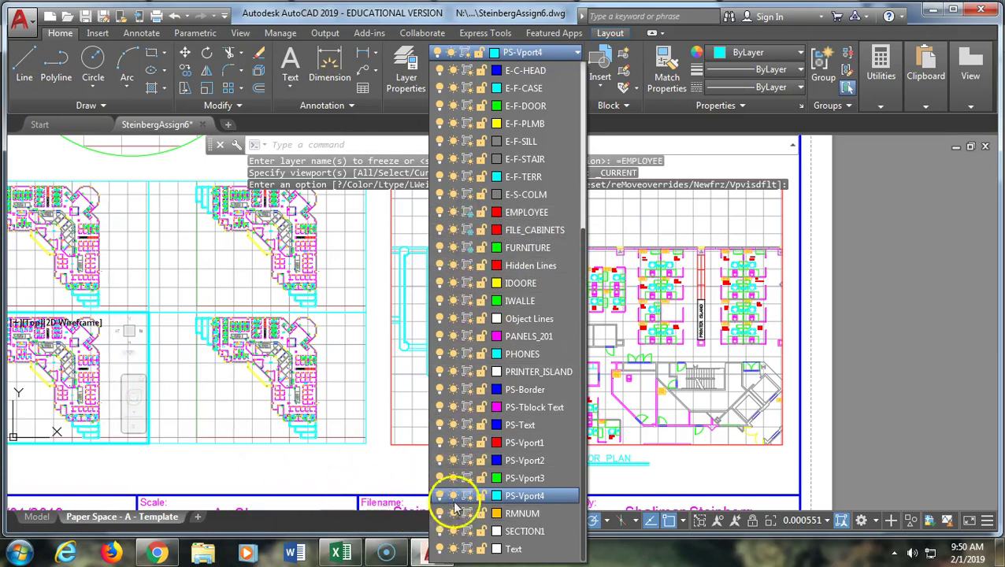
{"action": "left_click", "coordinate": [376, 466]}
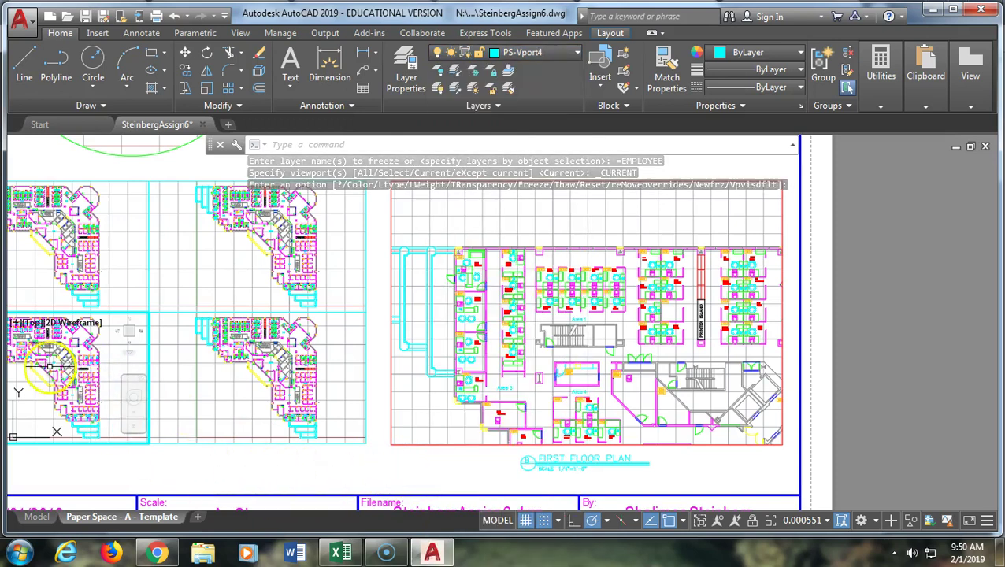